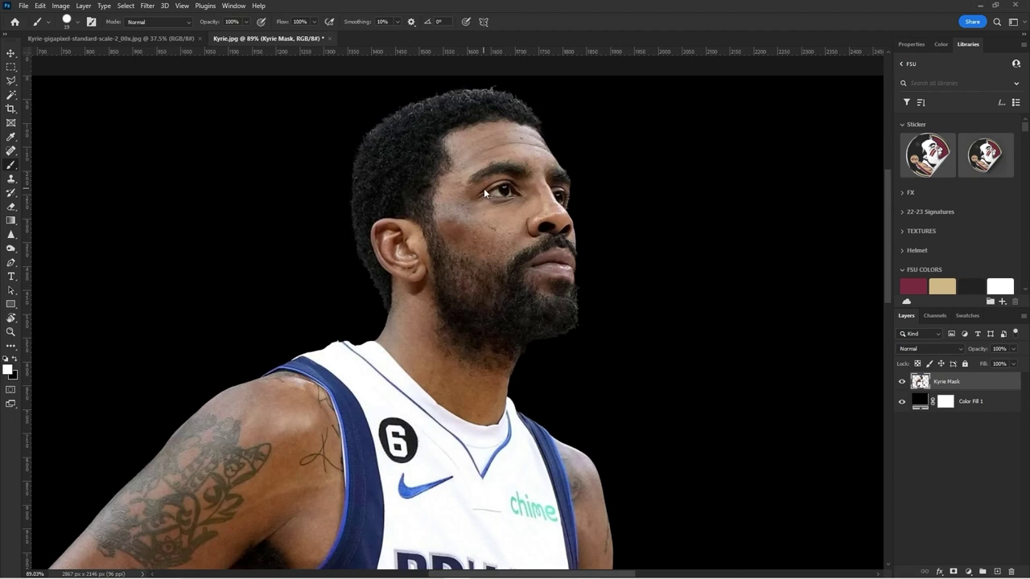
Step: Convert the Kyrie Mask layer to a Smart Object
key("v")
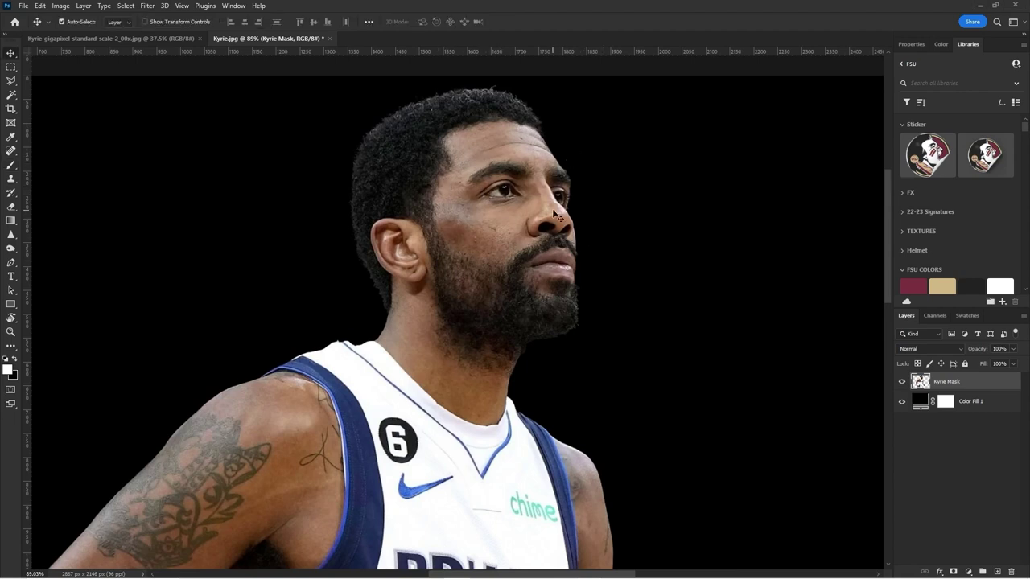
scroll(526, 227, "down", 2)
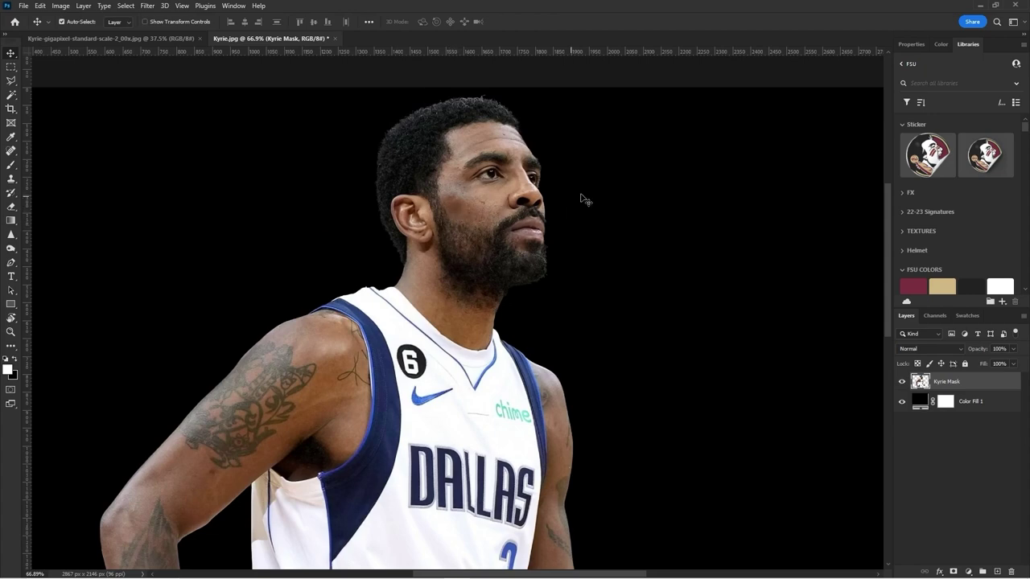
scroll(515, 179, "down", 2)
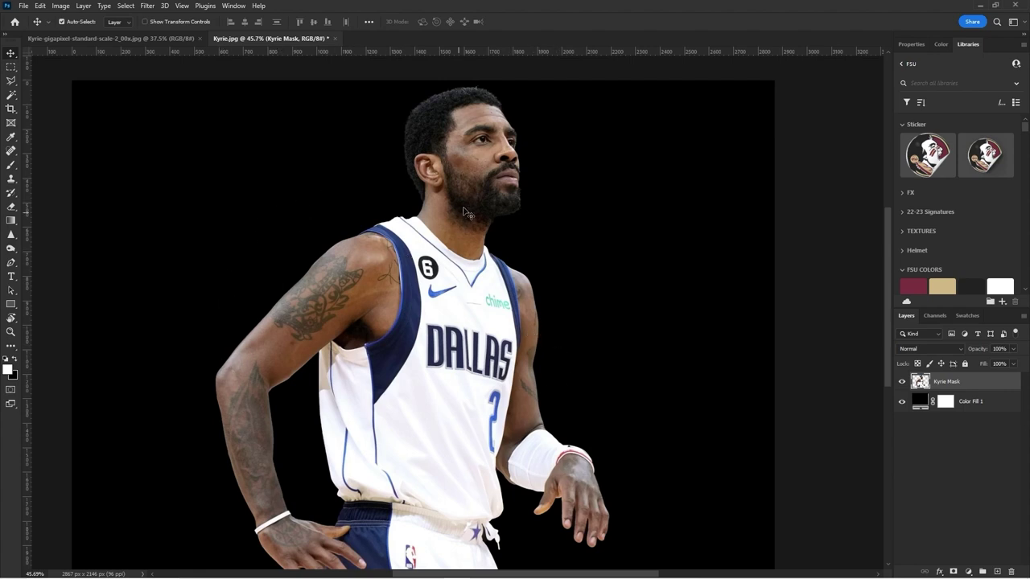
scroll(469, 214, "up", 1)
scroll(466, 149, "up", 2)
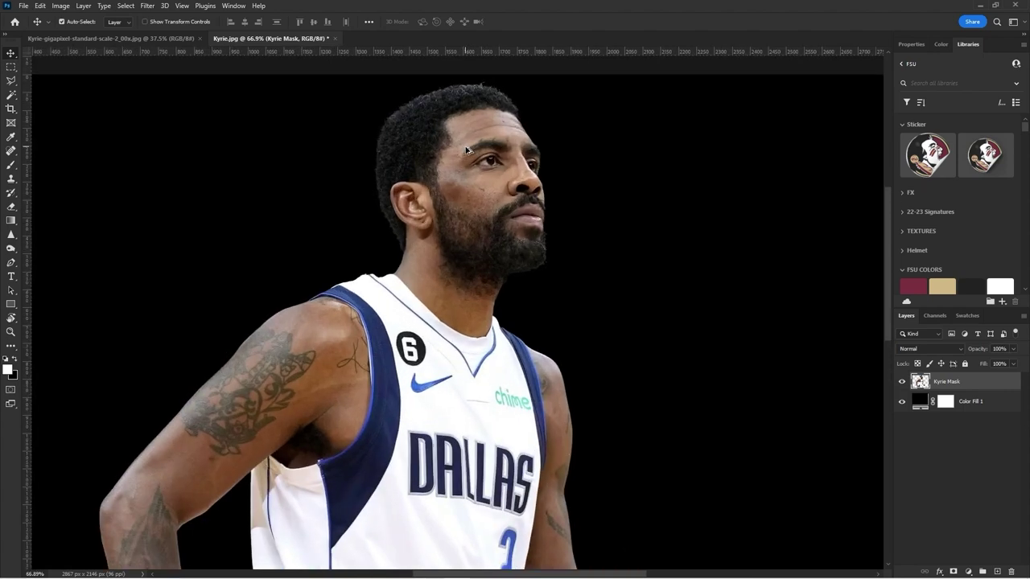
scroll(456, 152, "down", 1)
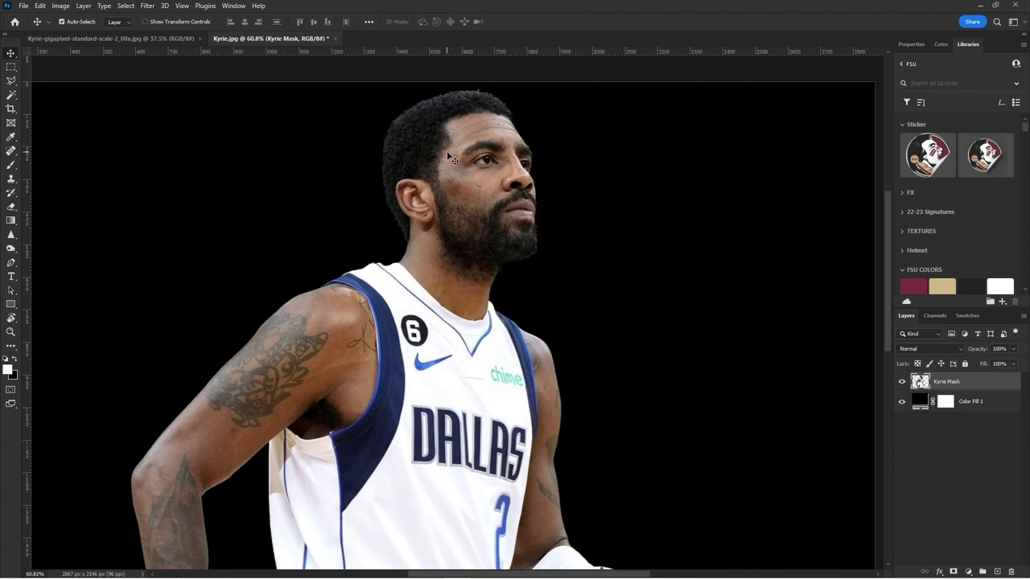
right_click(979, 387)
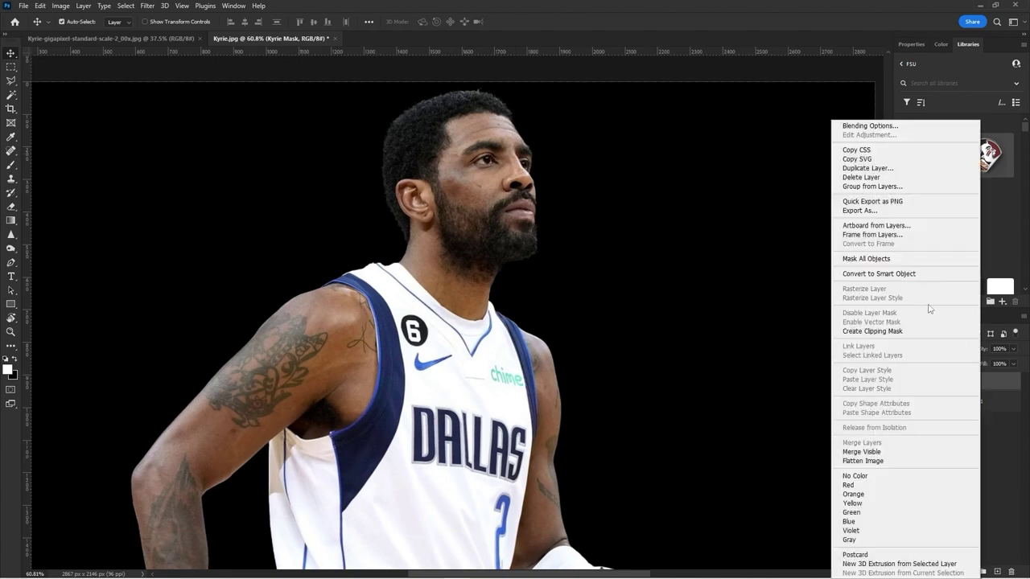
left_click(869, 279)
Step: Open the Camera Raw Filter for the Kyrie Mask layer
key("ctrl+0")
left_click(147, 5)
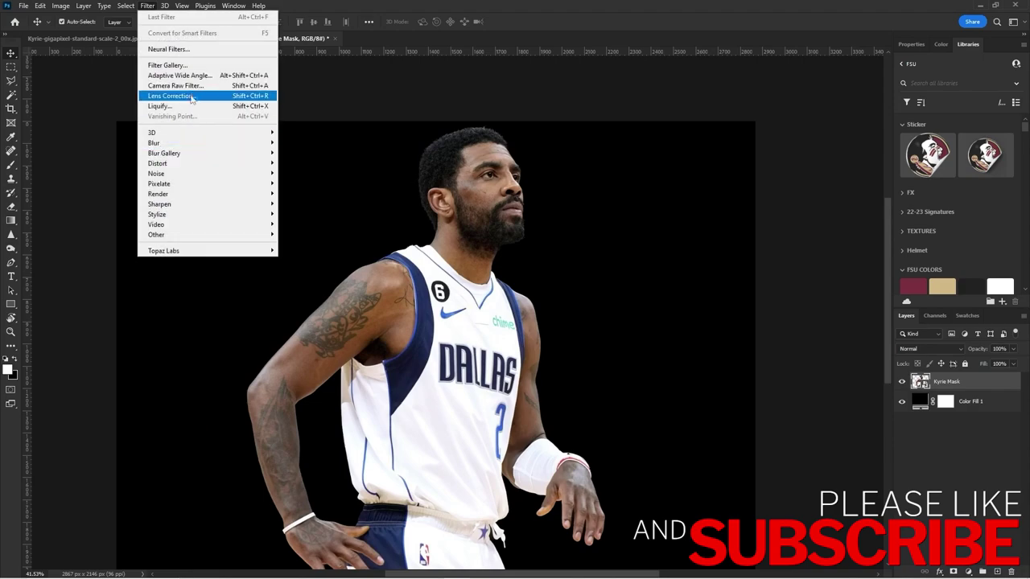
left_click(190, 86)
left_click_drag(518, 67, 606, 40)
left_click(557, 171)
left_click_drag(480, 78, 588, 80)
left_click(547, 100)
left_click_drag(517, 60, 596, 45)
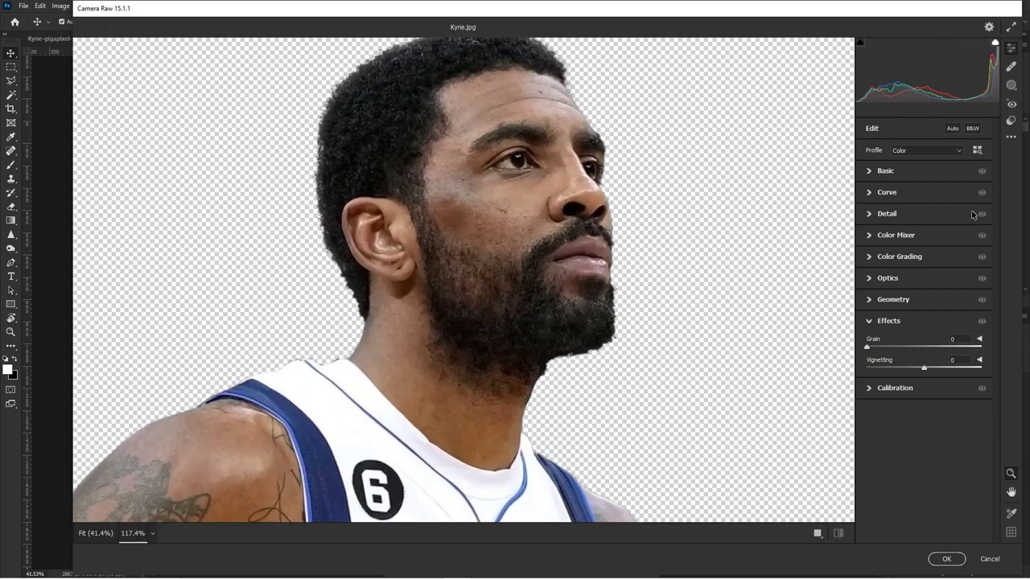
Step: Set Texture to +33 and Clarity to +13 in the Basic adjustments
left_click(881, 171)
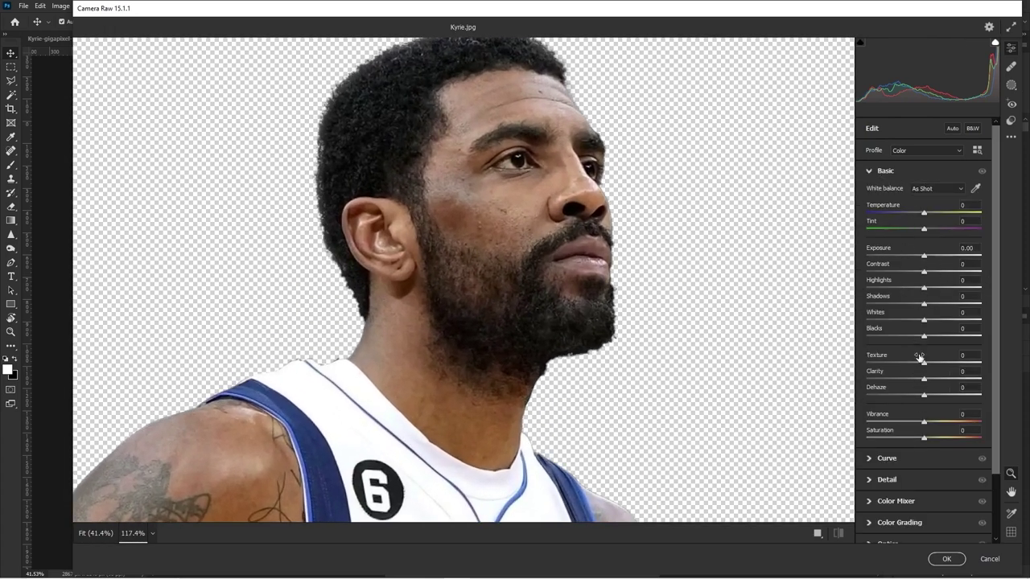
left_click_drag(924, 365, 955, 376)
double_click(955, 376)
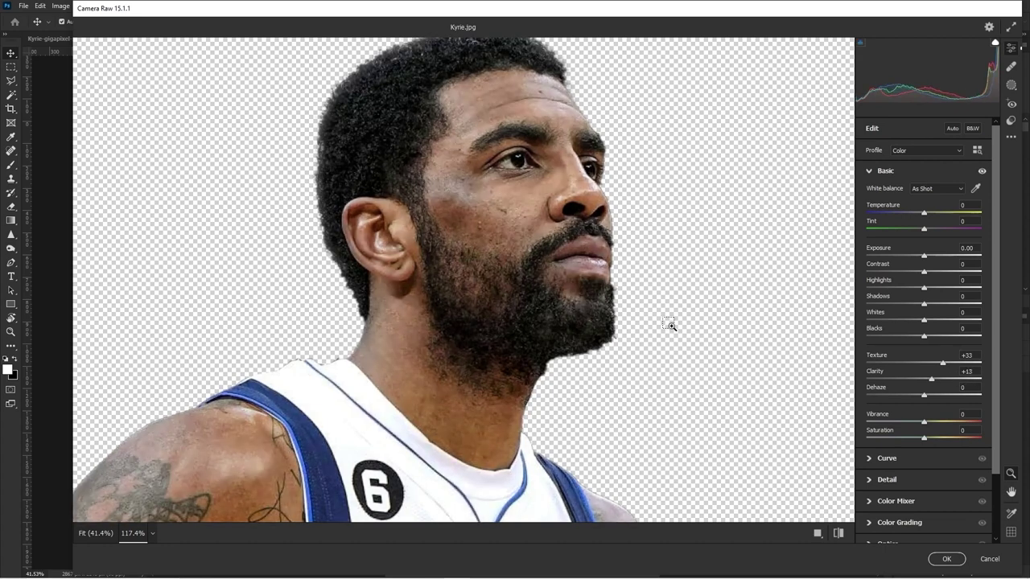
Step: Raise Clarity to +17 and set Dehaze to +15
left_click(504, 347)
left_click(504, 348)
mouse_move(932, 379)
left_mouse_down()
mouse_move(969, 381)
mouse_move(929, 389)
mouse_move(934, 378)
mouse_move(935, 397)
mouse_move(922, 396)
mouse_move(950, 396)
mouse_move(928, 393)
left_mouse_up()
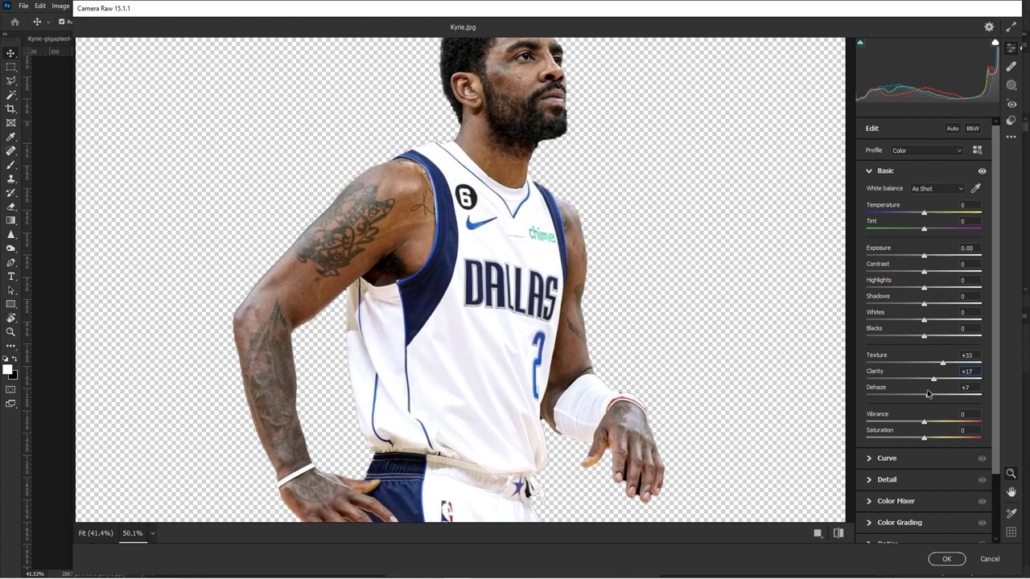
mouse_move(926, 393)
left_mouse_down()
mouse_move(916, 395)
mouse_move(959, 396)
mouse_move(831, 405)
mouse_move(933, 400)
left_mouse_up()
left_click(531, 192)
left_click_drag(521, 86, 563, 84)
key("ctrl+0")
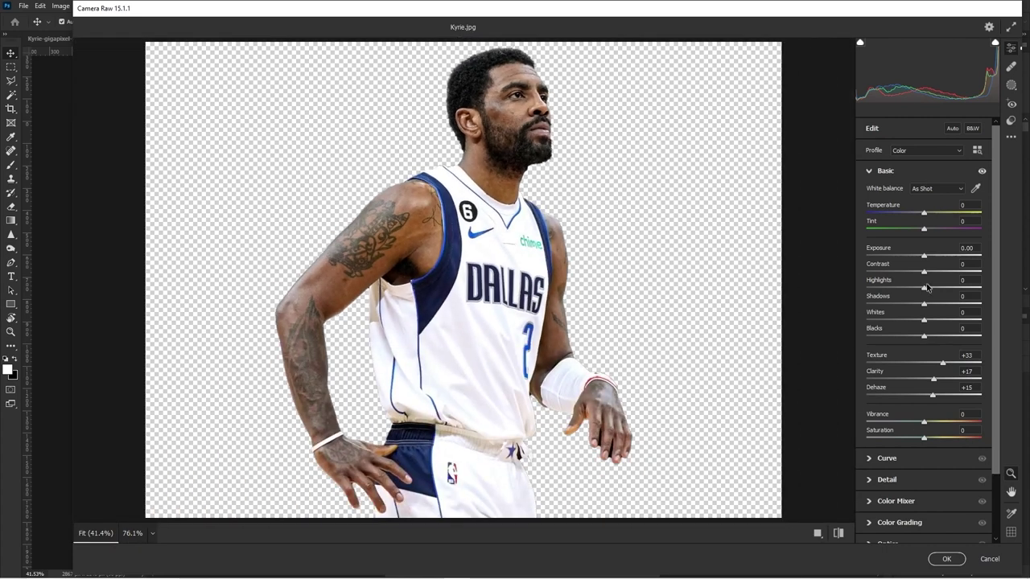
Step: Set Highlights to -4, Shadows to -4 and Blacks to -1
left_click_drag(926, 288, 925, 309)
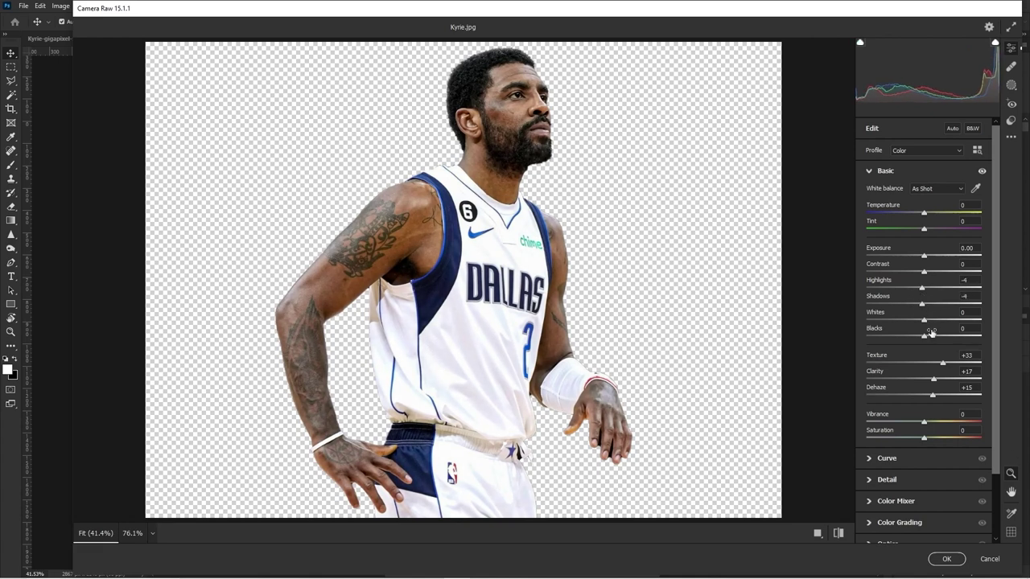
left_click_drag(925, 339, 924, 340)
left_click_drag(528, 91, 508, 134)
scroll(509, 134, "down", 2)
Step: Try out the Sharpening amount in the Detail adjustments on the player's face
left_click(870, 171)
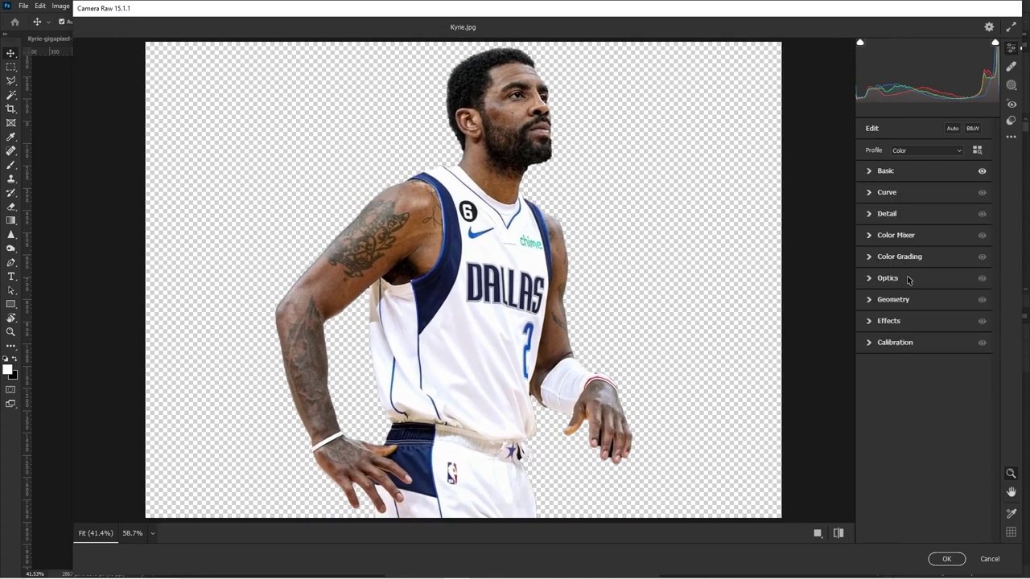
left_click(870, 214)
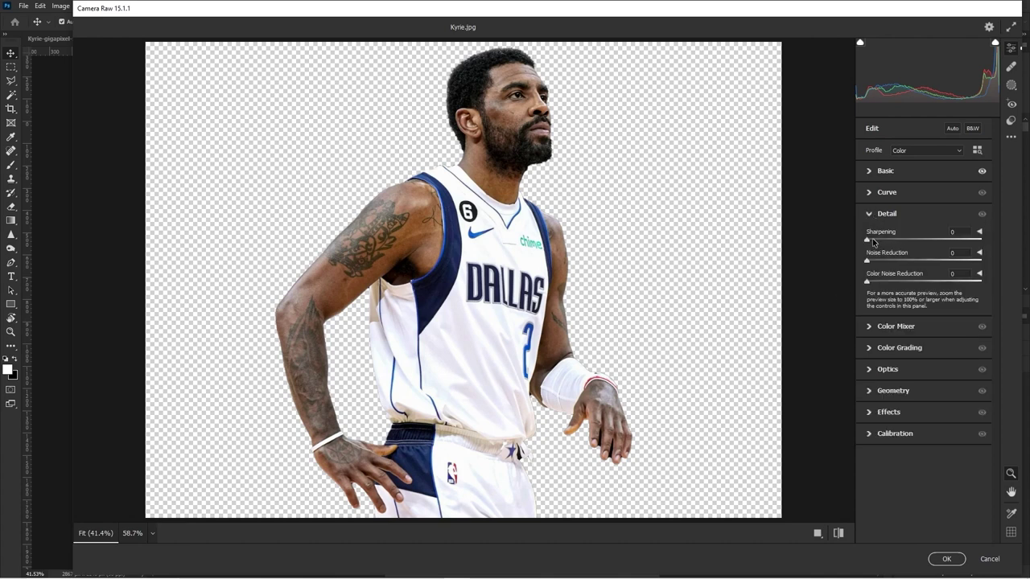
mouse_move(868, 240)
left_mouse_down()
mouse_move(882, 240)
mouse_move(863, 244)
left_mouse_up()
left_click_drag(505, 96, 585, 95)
left_click(585, 95)
left_click(871, 214)
Step: Fine-tune Dehaze and lower Blacks slightly in the Basic adjustments
left_click(869, 172)
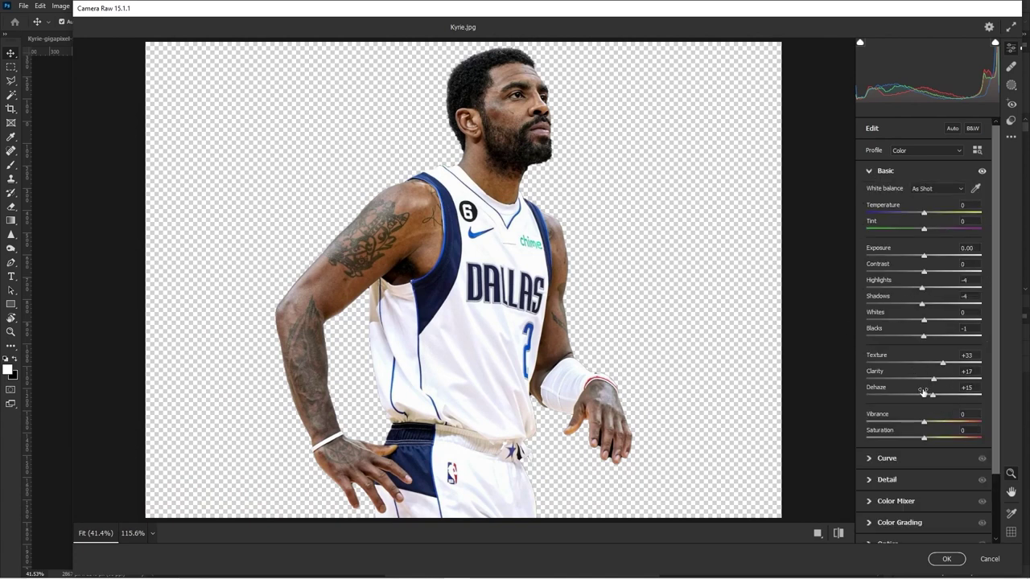
mouse_move(932, 400)
left_mouse_down()
mouse_move(902, 396)
mouse_move(934, 393)
left_mouse_up()
mouse_move(925, 335)
left_mouse_down()
mouse_move(942, 338)
mouse_move(920, 341)
left_mouse_up()
Step: In the Color Mixer, set the Oranges saturation to +33 and the Oranges hue to about -13
left_click(895, 500)
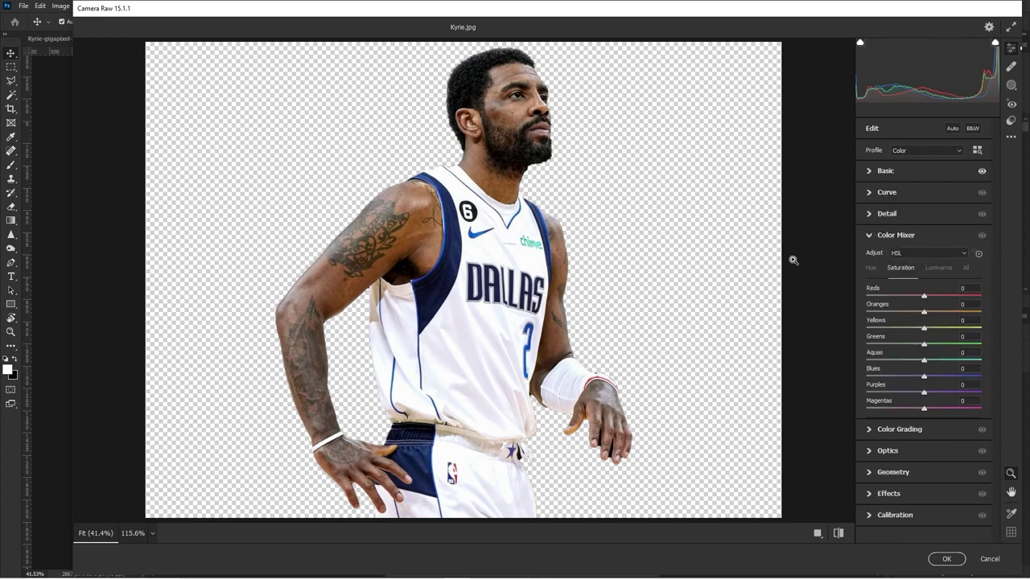
left_click_drag(923, 313, 947, 313)
left_click(875, 269)
left_click_drag(925, 314, 913, 313)
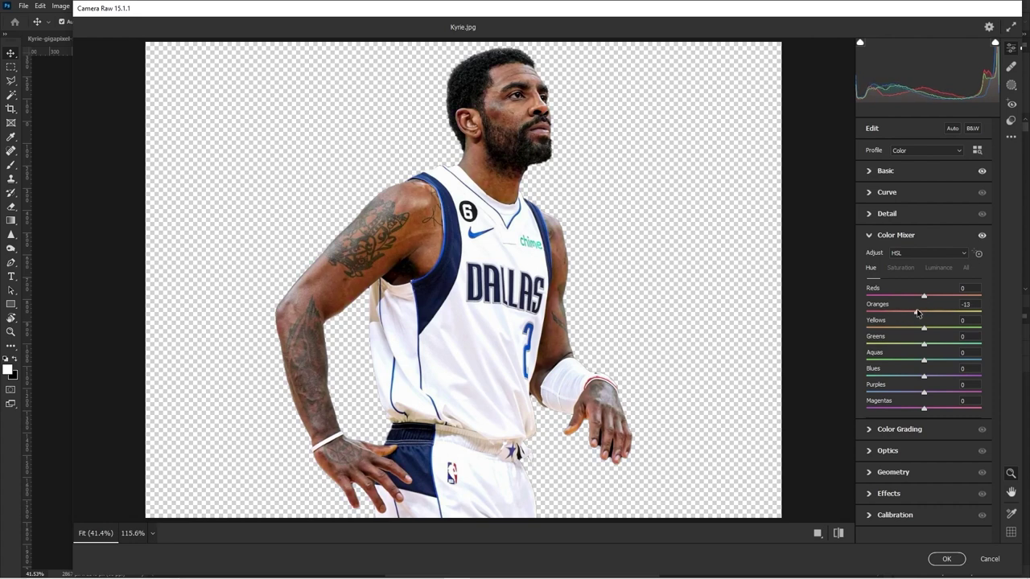
mouse_move(926, 362)
left_mouse_down()
mouse_move(962, 360)
mouse_move(894, 361)
mouse_move(926, 362)
left_mouse_up()
Step: Set the saturation of Purples and Magentas to -100 and of Blues to +33
left_click(901, 268)
left_click_drag(923, 392, 820, 395)
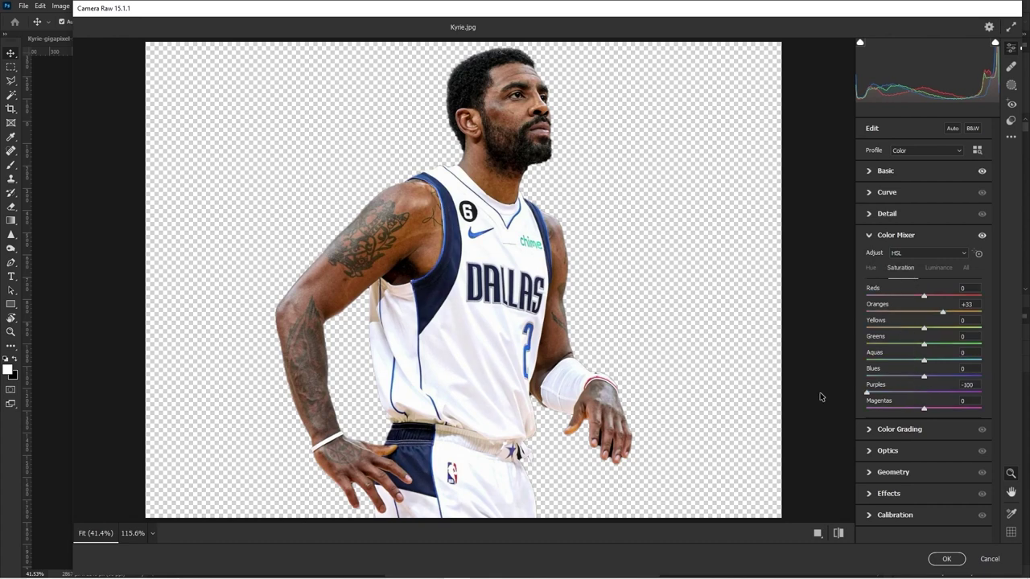
left_click_drag(528, 335, 595, 326)
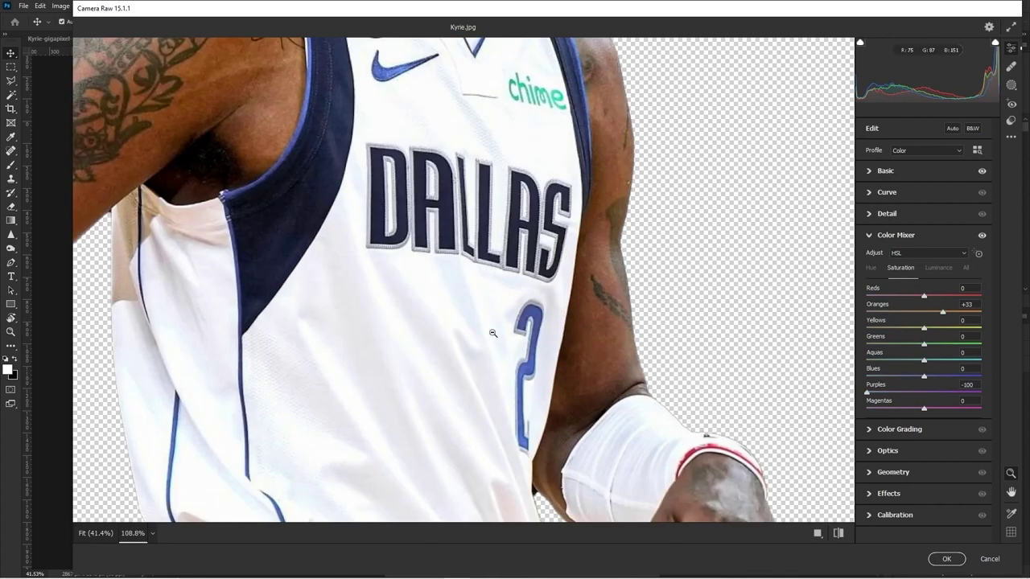
left_click_drag(880, 395, 814, 409)
scroll(813, 408, "down", 2)
left_click_drag(919, 381, 945, 379)
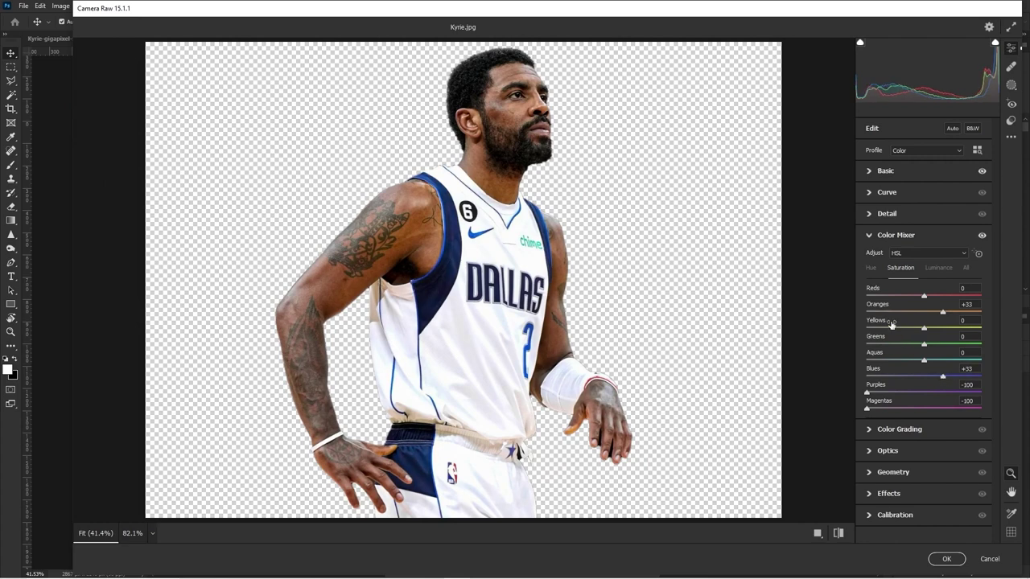
Step: Set the Yellows saturation to -100 to remove the yellow tint from the white jersey
scroll(566, 375, "up", 2)
scroll(522, 384, "down", 2)
left_click_drag(521, 384, 610, 371)
left_click(628, 374)
left_click_drag(926, 329, 879, 344)
scroll(542, 397, "up", 3)
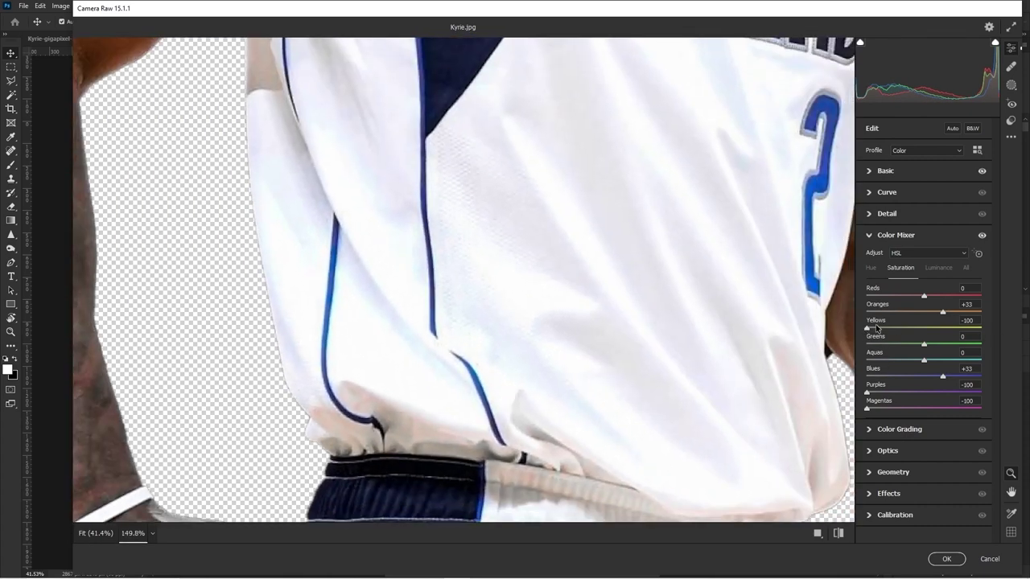
mouse_move(876, 325)
left_mouse_down()
mouse_move(993, 325)
mouse_move(857, 330)
mouse_move(968, 326)
mouse_move(875, 326)
left_mouse_up()
Step: Check the waistband area of the jersey and apply the Camera Raw adjustments to the layer
left_click(423, 379)
left_click_drag(421, 415, 539, 415)
left_click(537, 415)
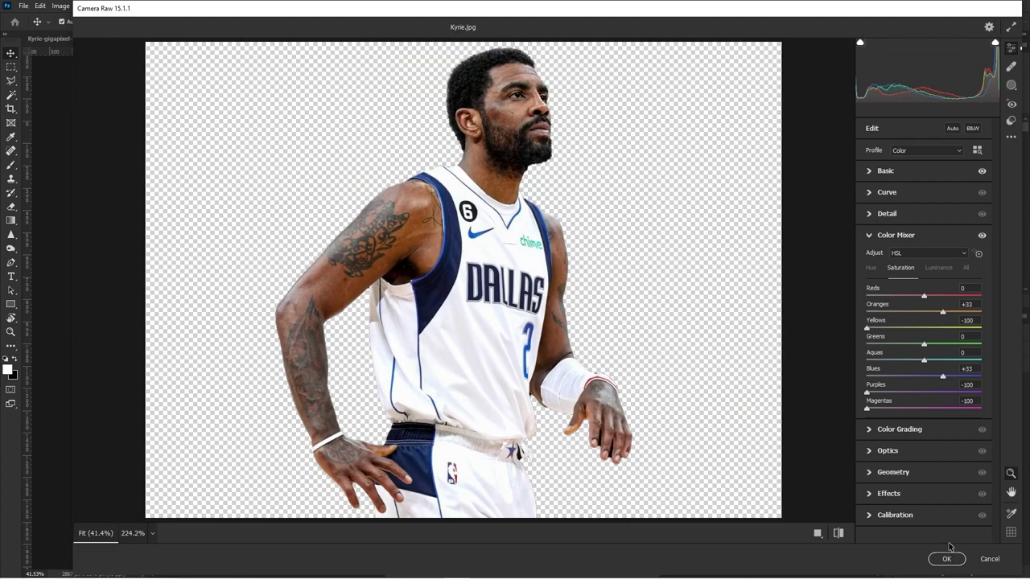
left_click(868, 237)
key("Return")
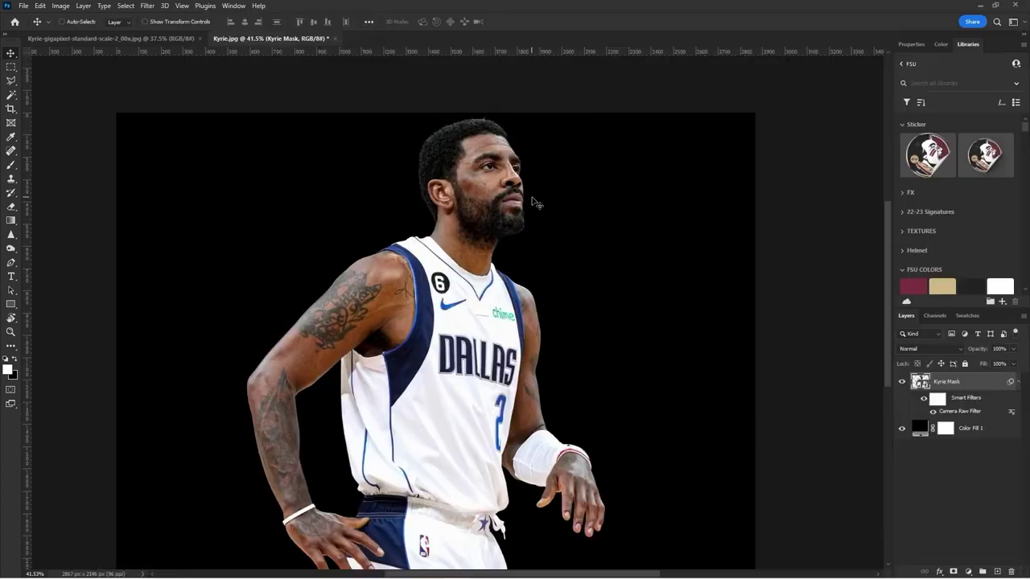
Step: Compare the image with and without the Camera Raw adjustments and examine the player's face and upper body
key("ctrl+z")
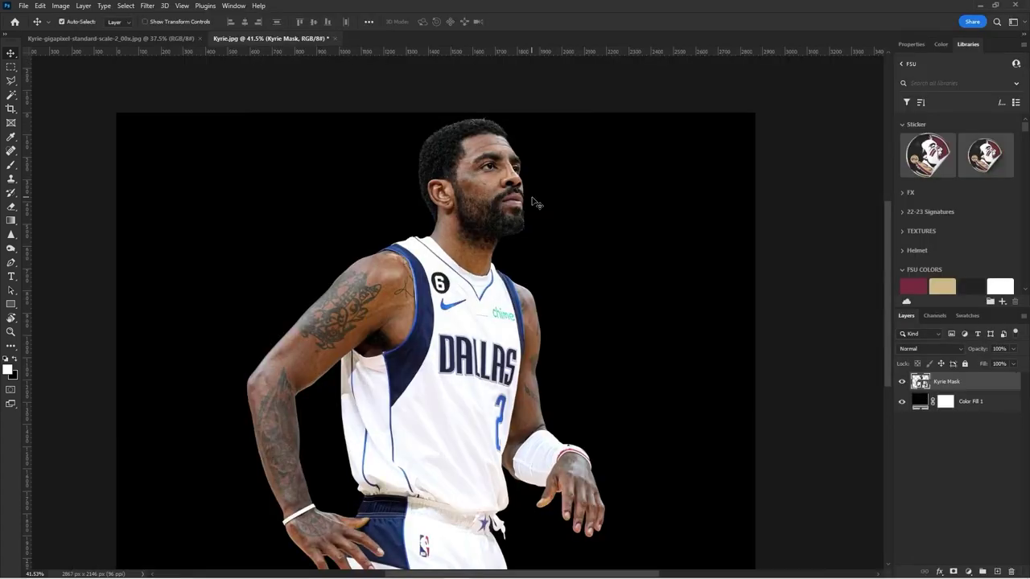
key("ctrl+shift+z")
key("ctrl+z")
key("ctrl+shift+z")
key("ctrl+z")
key("ctrl+shift+z")
key("ctrl+z")
key("ctrl+shift+z")
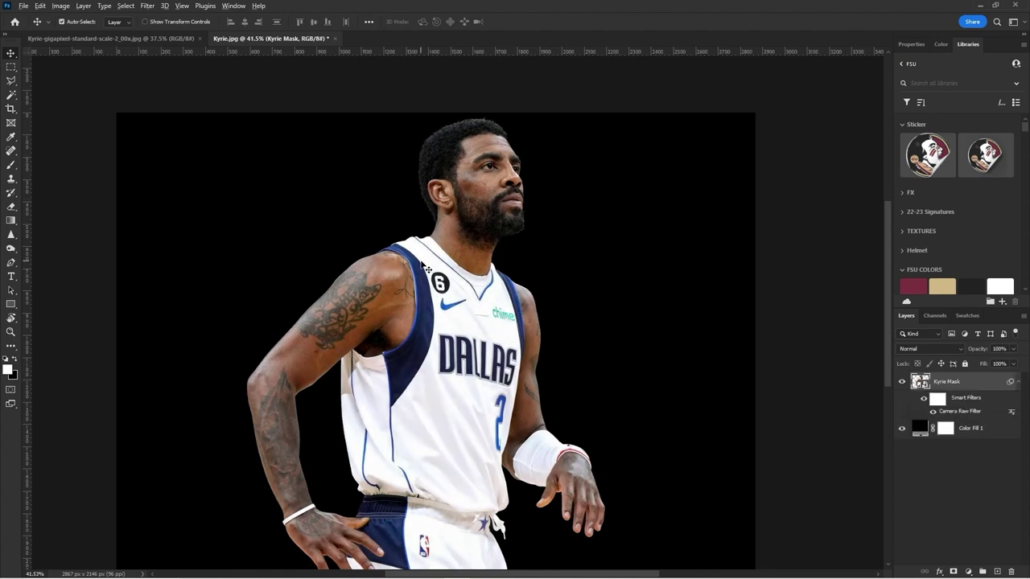
scroll(427, 270, "down", 2)
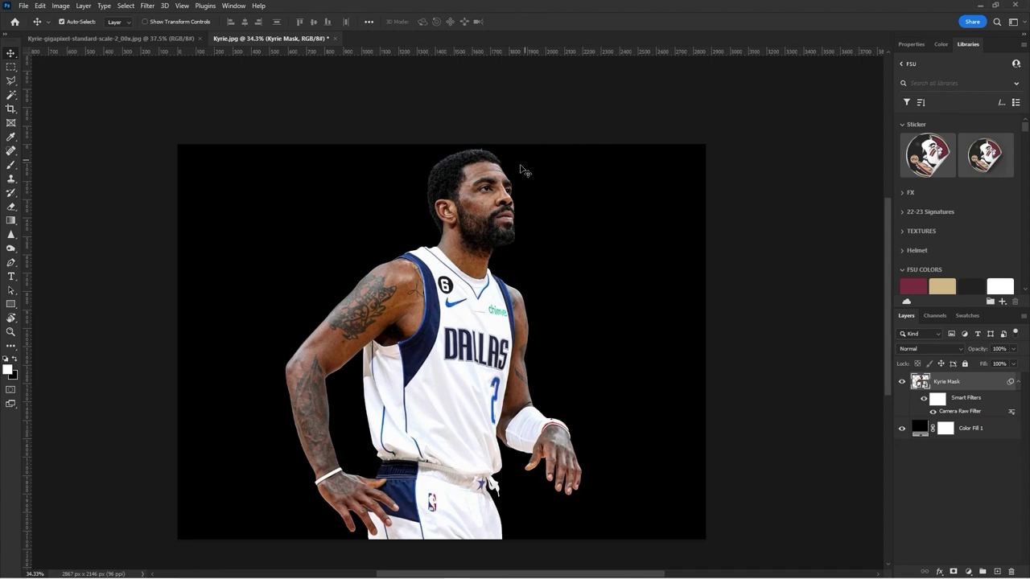
scroll(488, 154, "up", 2)
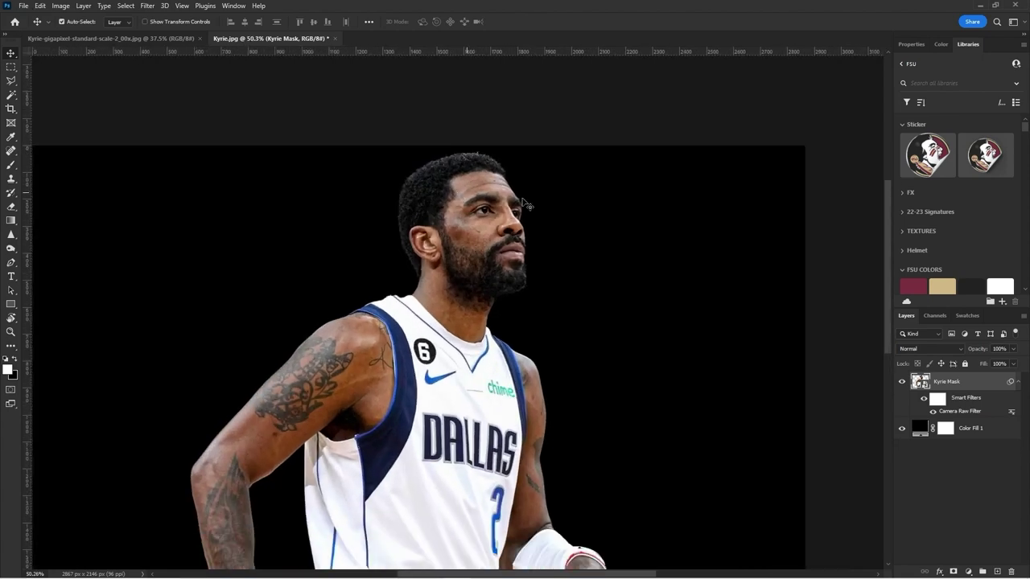
scroll(554, 212, "down", 1)
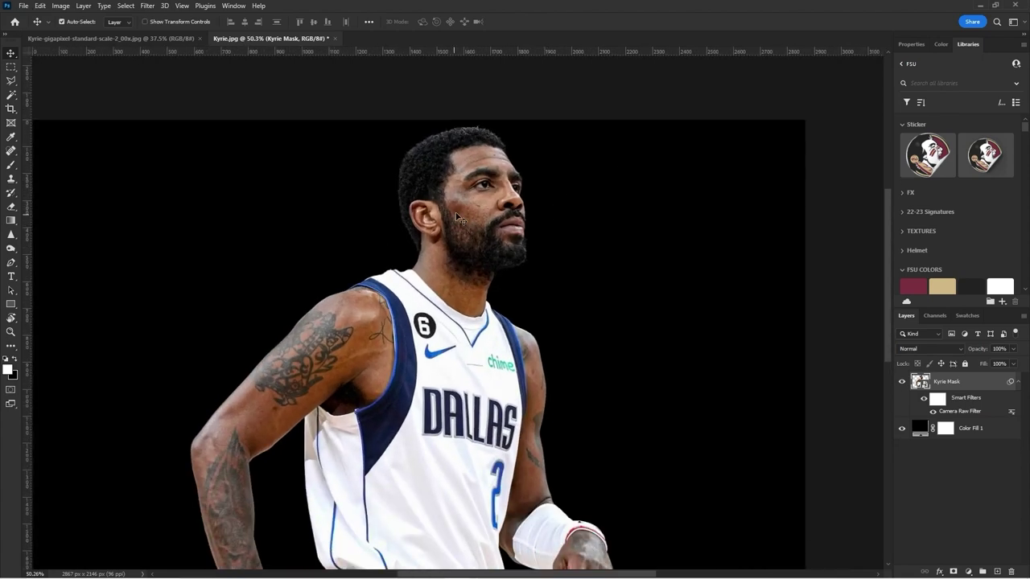
scroll(457, 255, "down", 1)
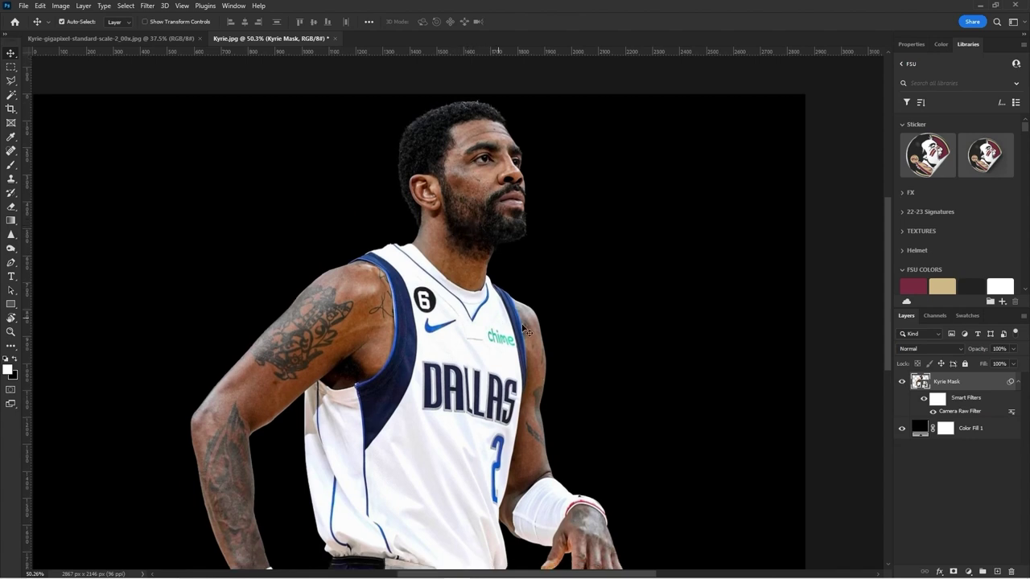
scroll(475, 254, "down", 1)
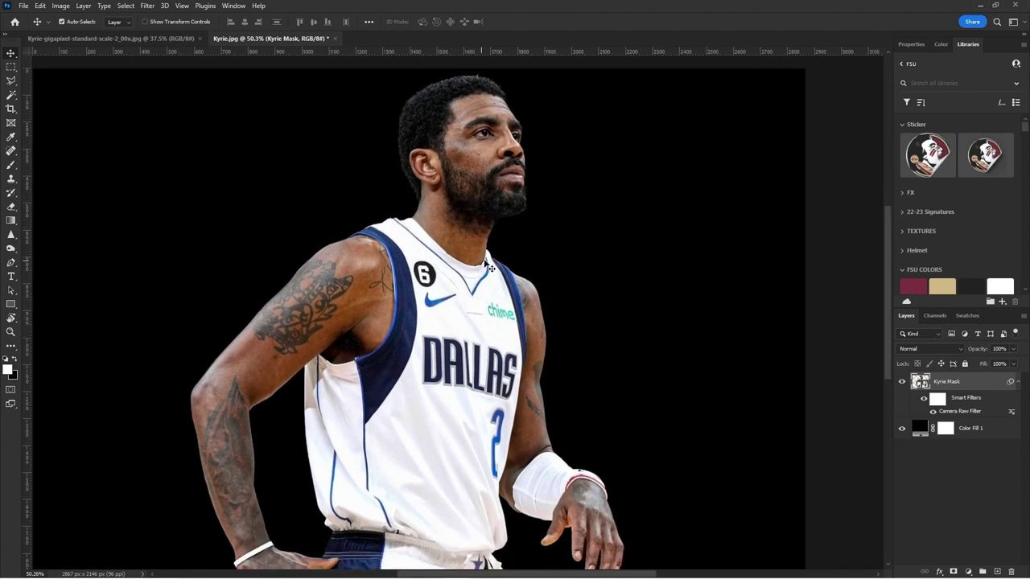
Step: Open Color Range for the player layer and sample its Shadows, keeping the dialog clear of the player's face
left_click(126, 7)
left_click(153, 110)
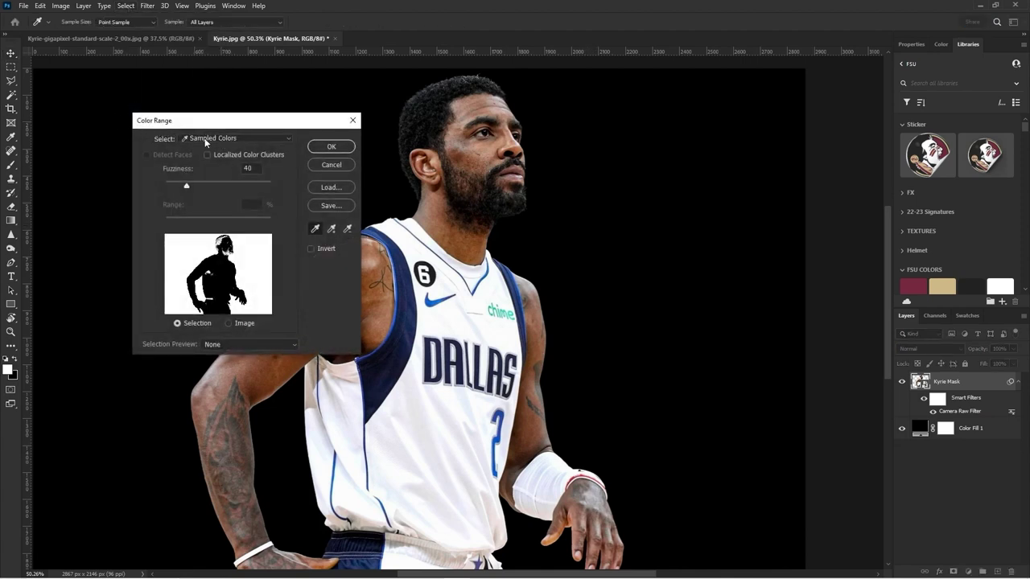
left_click(204, 137)
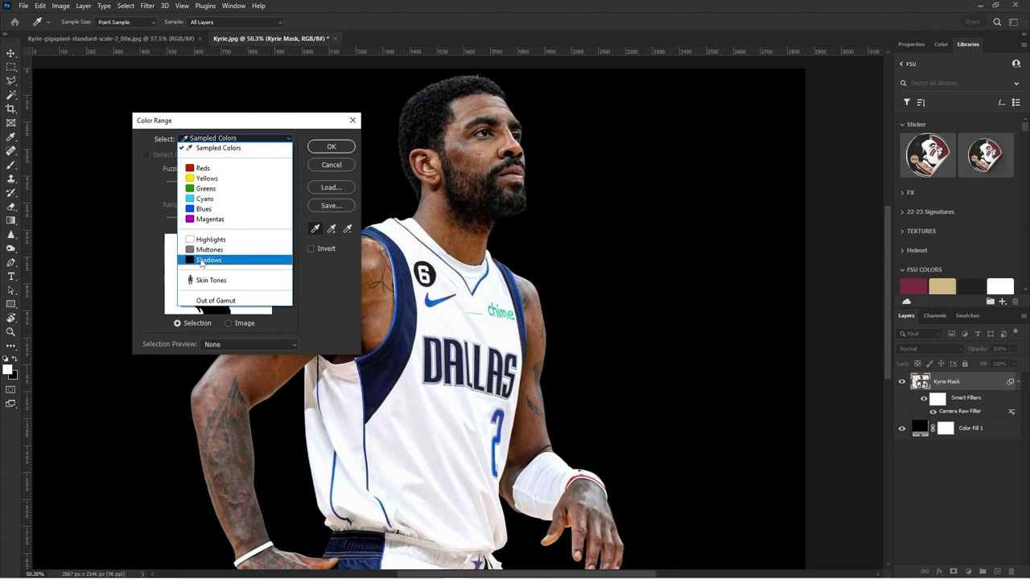
left_click(201, 261)
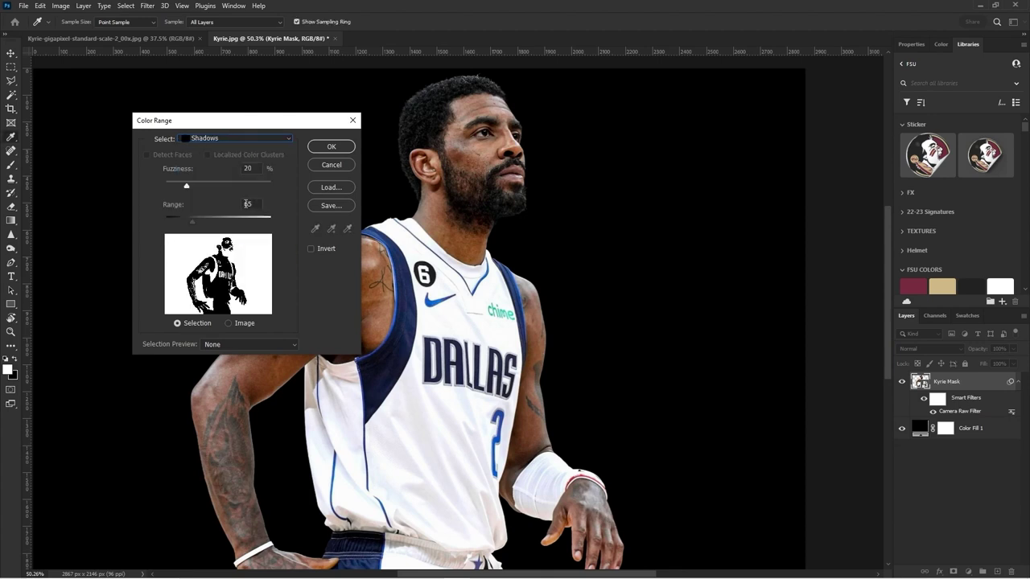
left_click_drag(244, 121, 477, 131)
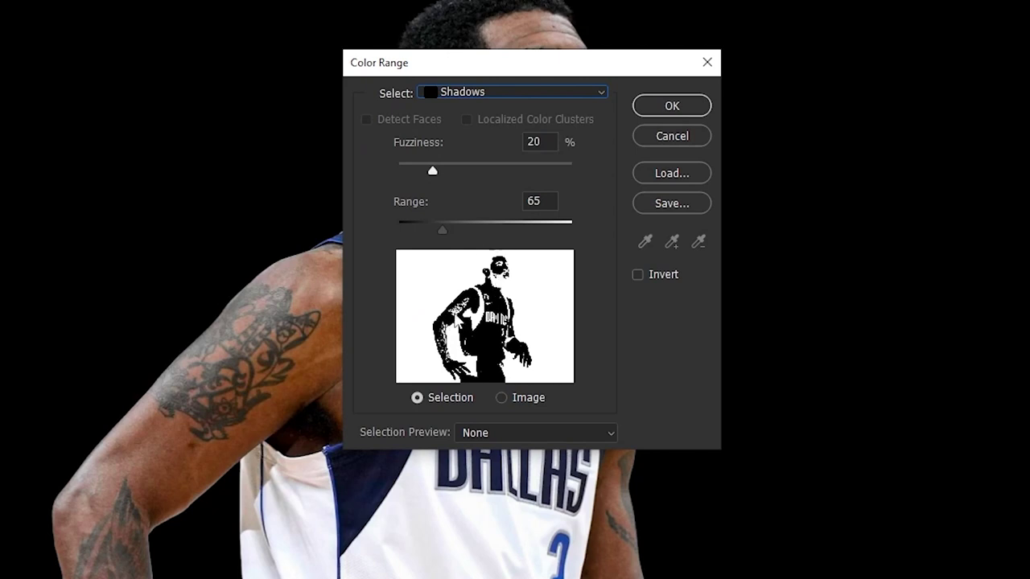
left_click_drag(521, 68, 487, 262)
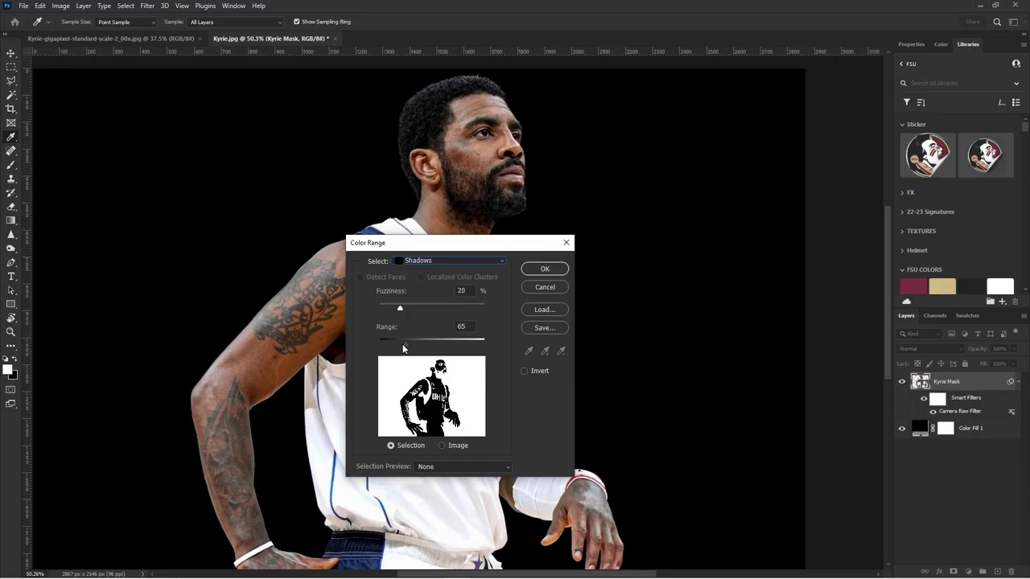
Step: Set the shadow selection's fuzziness to 19% and widen its tonal range, and create the selection
left_click_drag(396, 347, 419, 349)
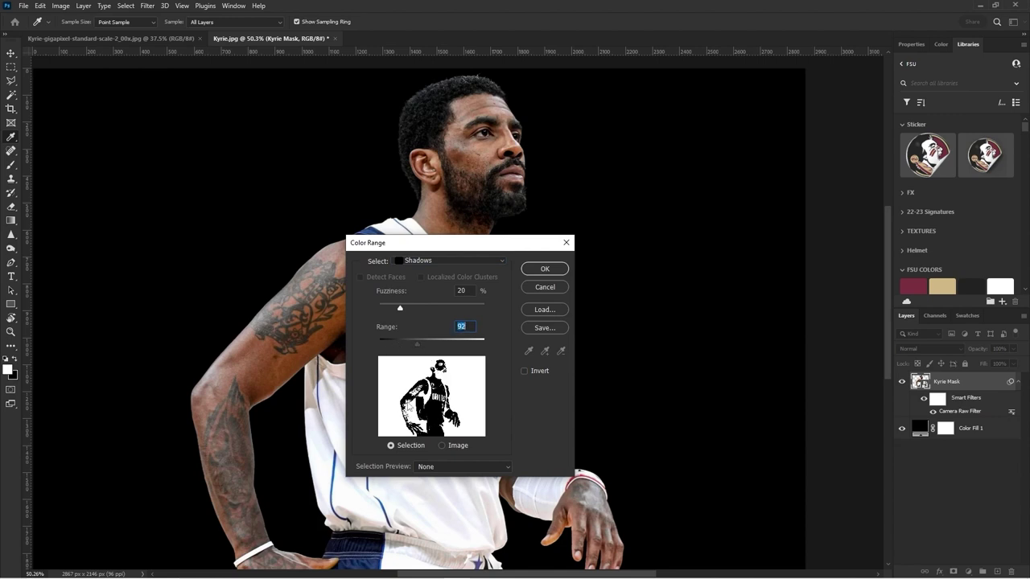
mouse_move(400, 309)
left_mouse_down()
mouse_move(441, 310)
mouse_move(389, 313)
left_mouse_up()
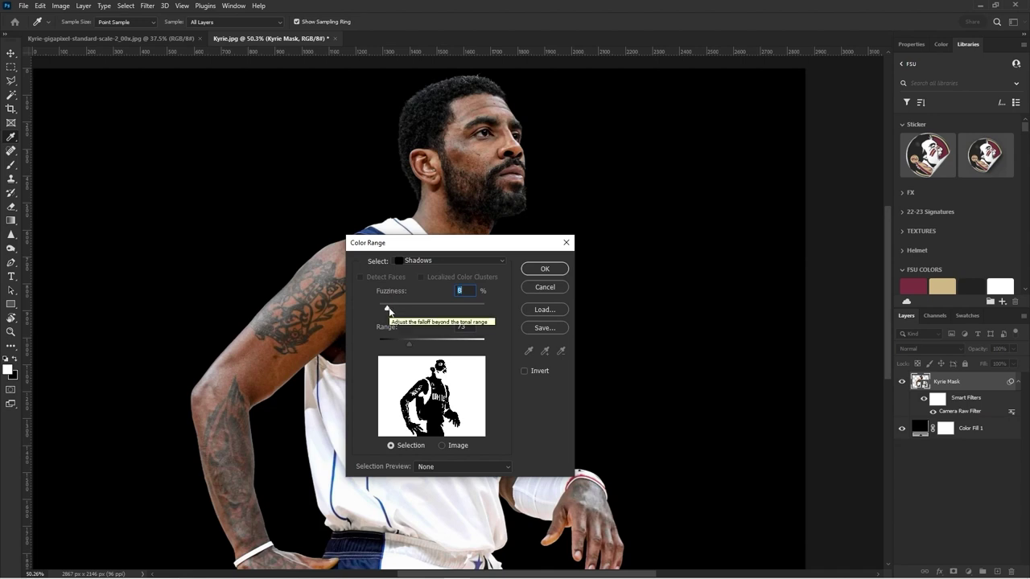
left_click_drag(388, 308, 388, 309)
left_click_drag(453, 312, 457, 312)
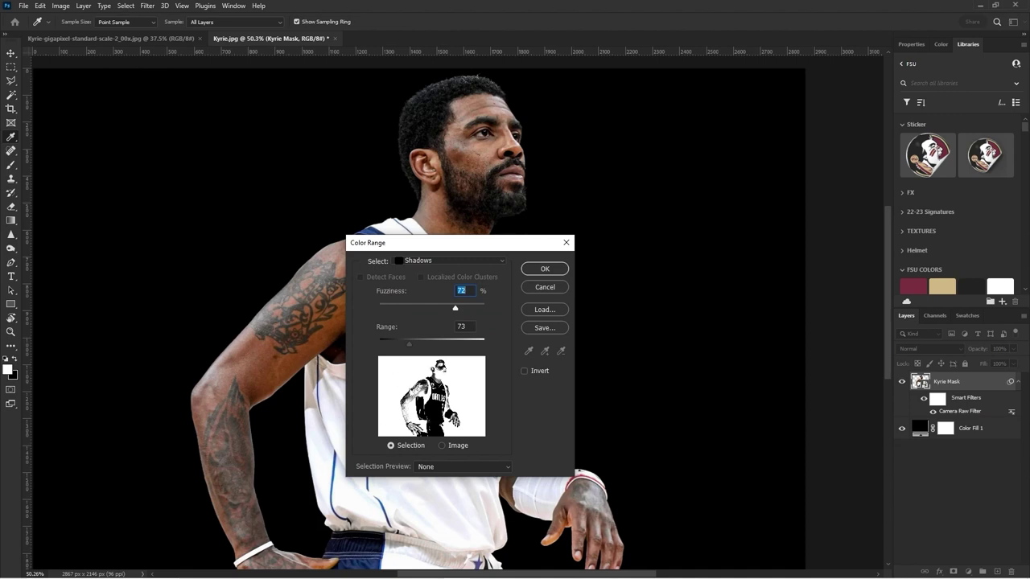
left_click_drag(402, 311, 400, 310)
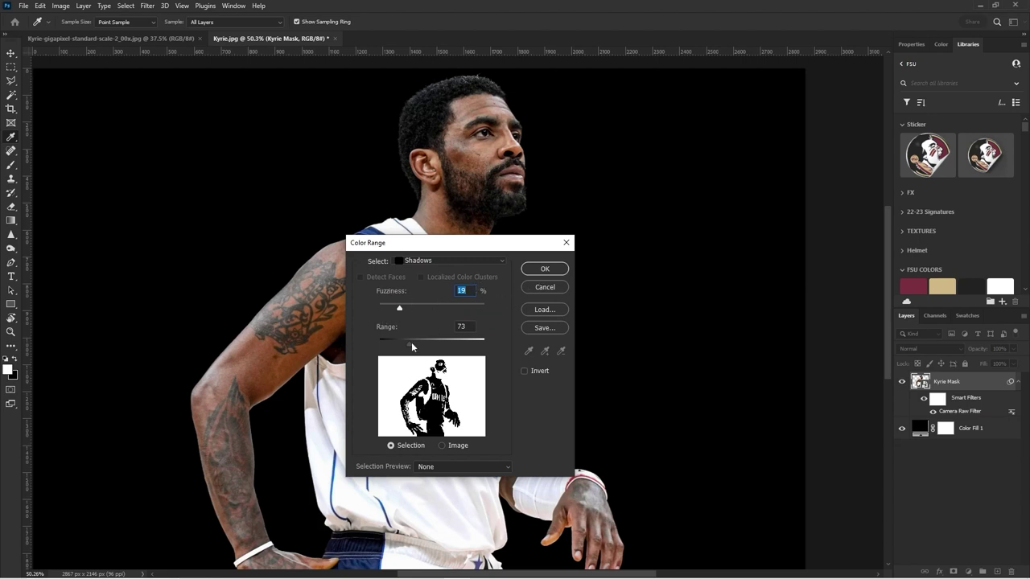
mouse_move(411, 346)
left_mouse_down()
mouse_move(435, 347)
mouse_move(416, 348)
mouse_move(426, 347)
left_mouse_up()
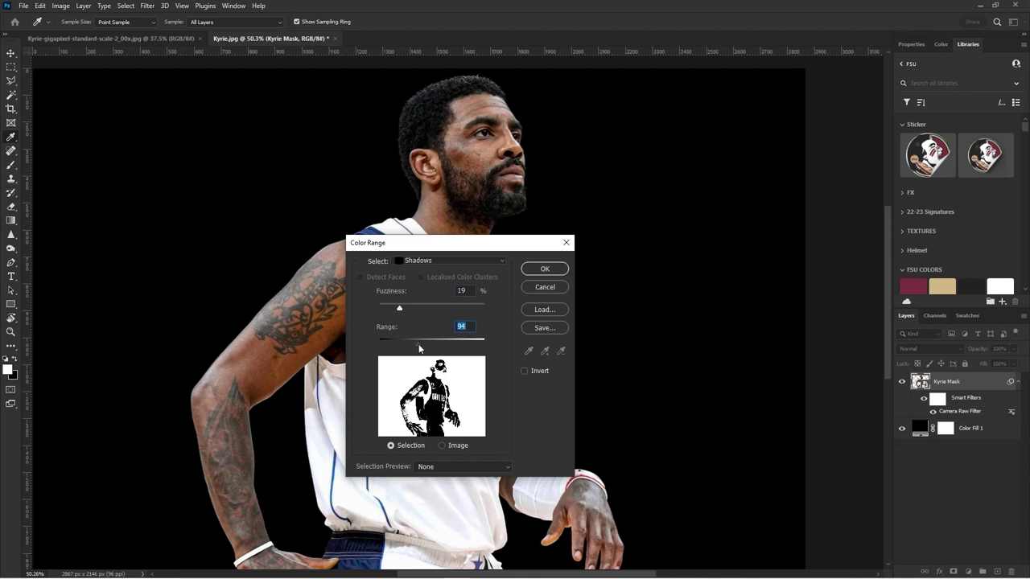
left_click_drag(419, 348, 416, 347)
left_click(543, 269)
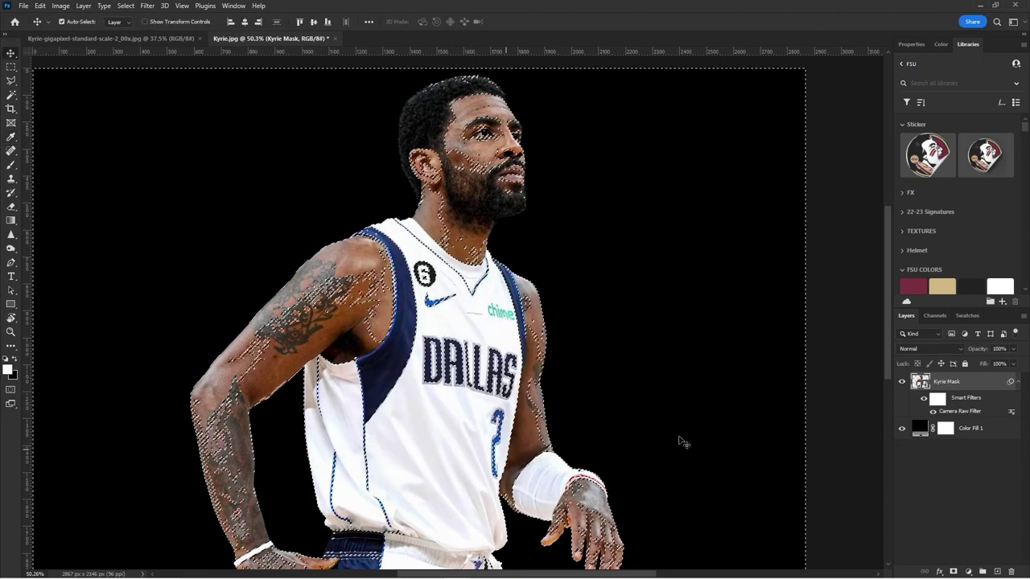
Step: Add a Brightness/Contrast adjustment layer limited to the selected shadows and set its brightness to -15
left_click(970, 572)
left_click(925, 495)
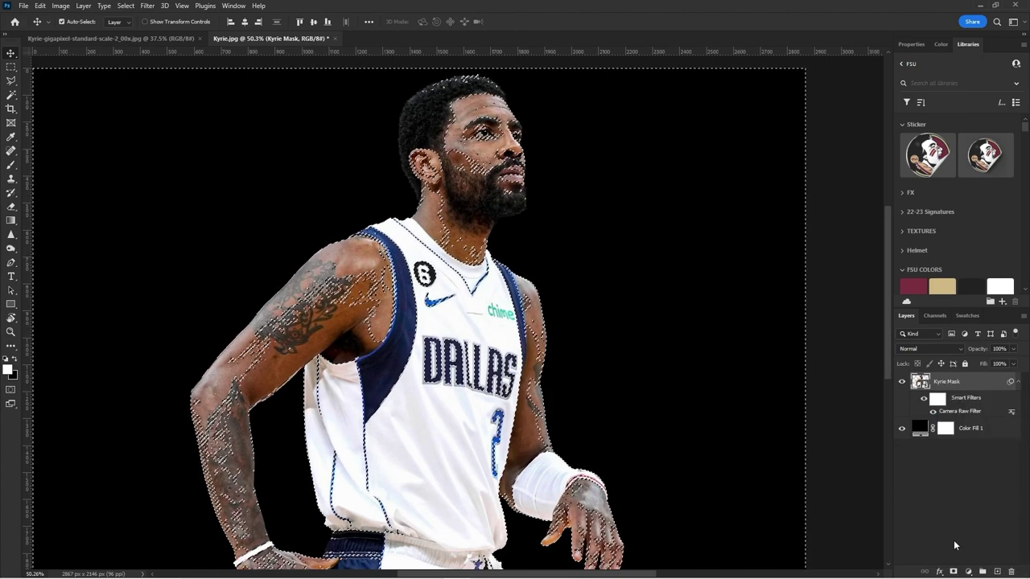
left_click(969, 571)
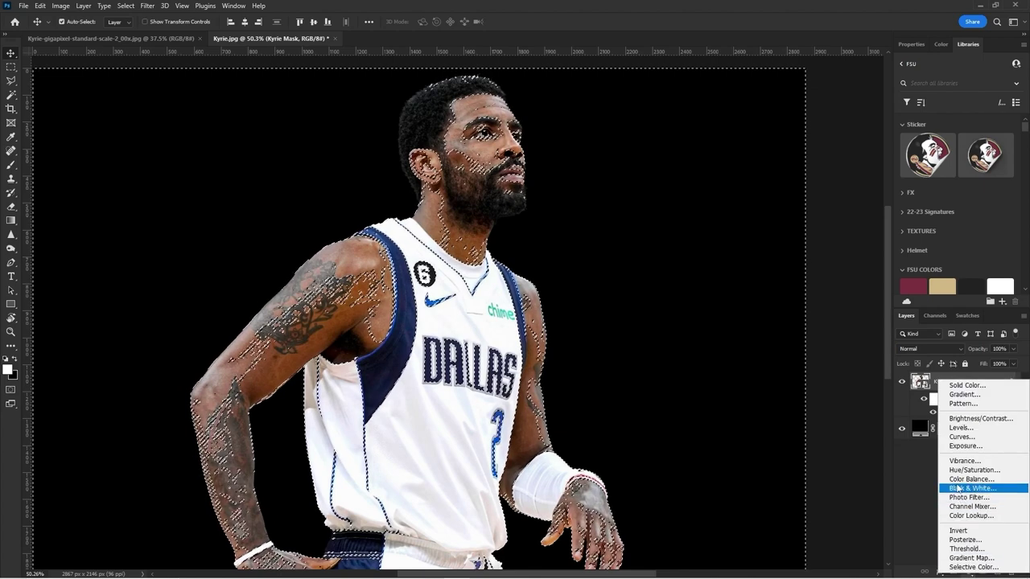
left_click(970, 418)
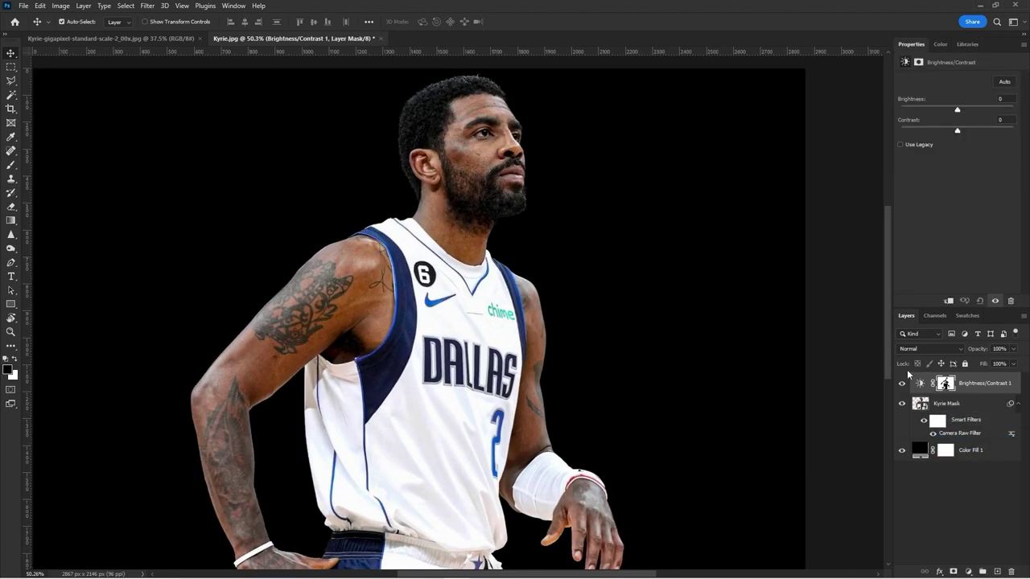
mouse_move(956, 106)
left_mouse_down()
mouse_move(927, 108)
mouse_move(941, 114)
left_mouse_up()
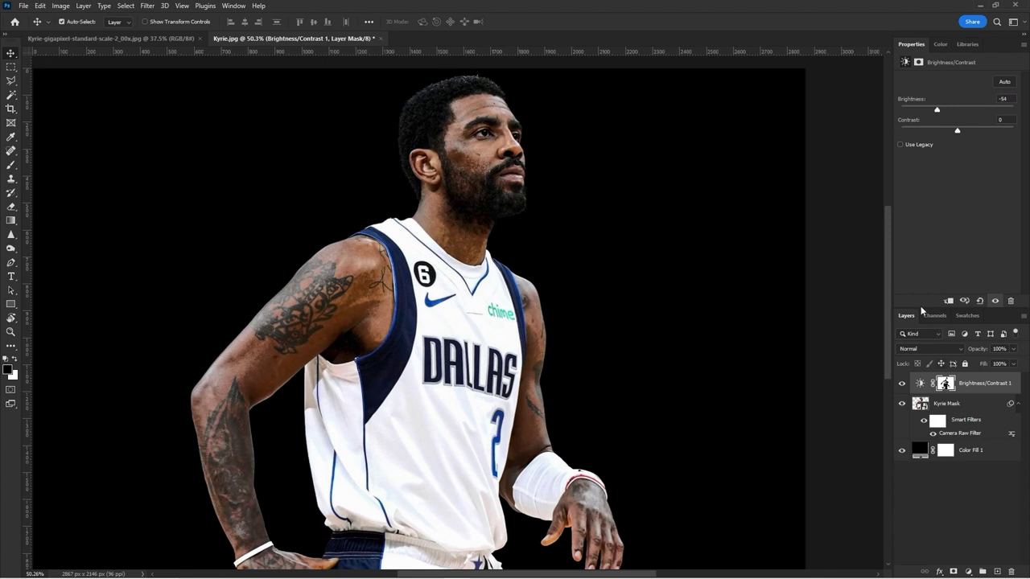
left_click_drag(935, 110, 953, 111)
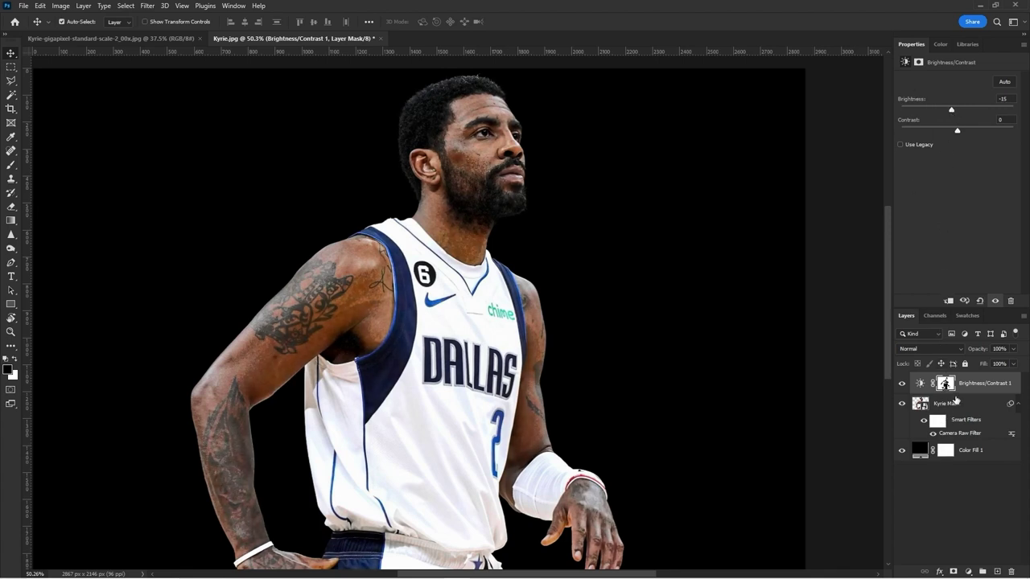
Step: Load the player's outline from the Kyrie Mask layer as a selection and create a layer group masked to it
left_click(956, 403)
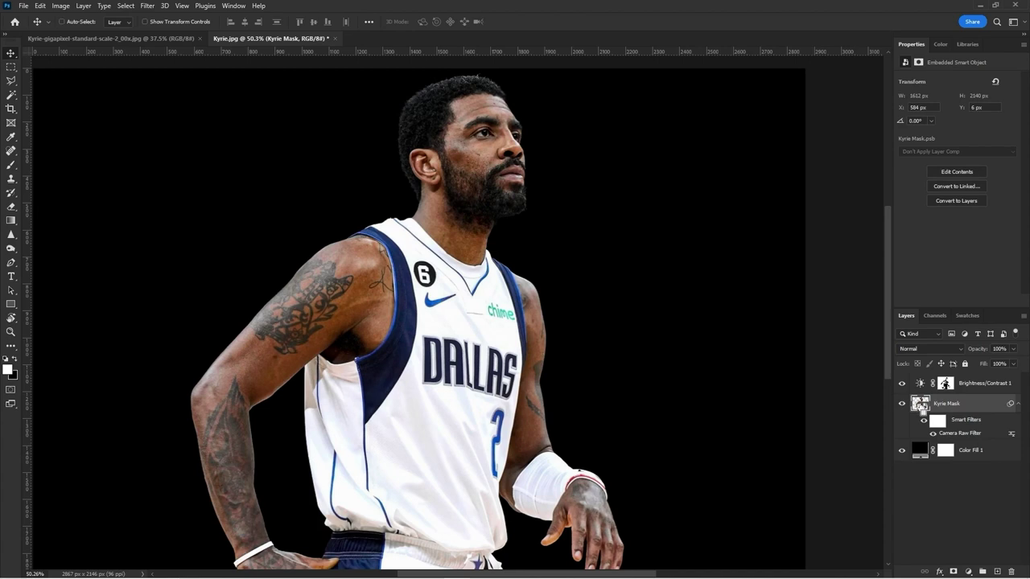
left_click(922, 407, "ctrl")
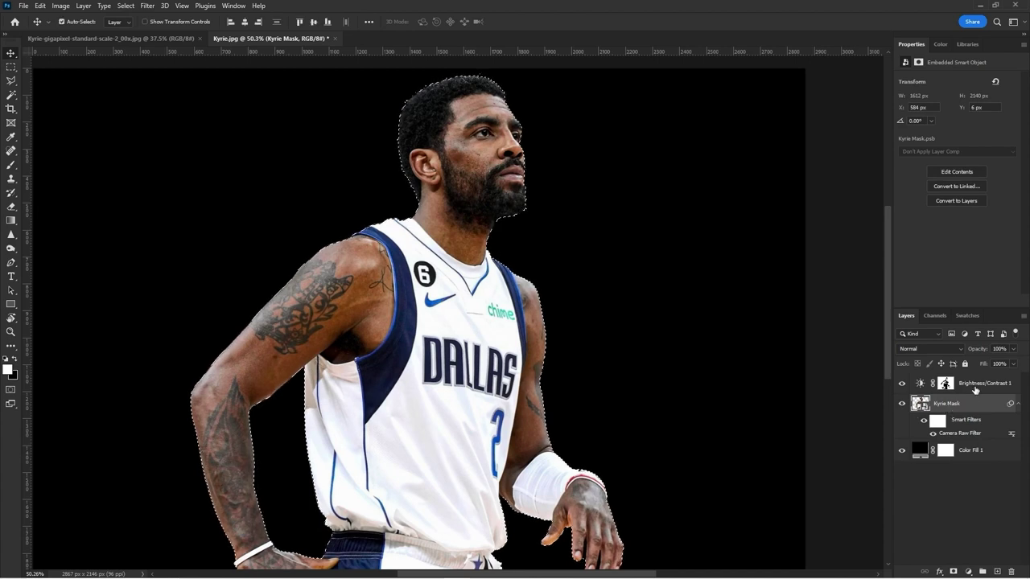
left_click(944, 383)
left_click(920, 383)
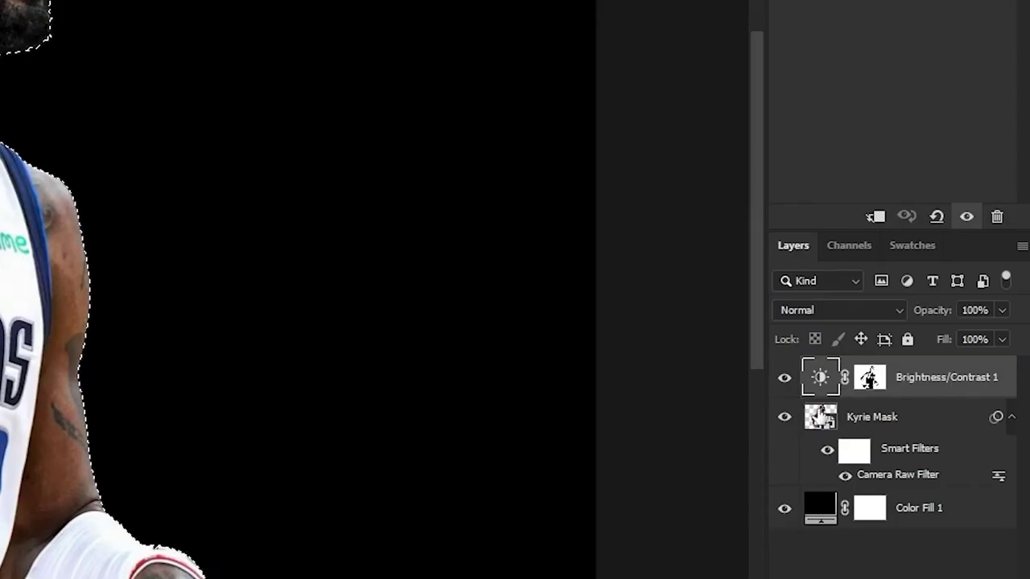
left_click(918, 403)
left_click(913, 388, "shift")
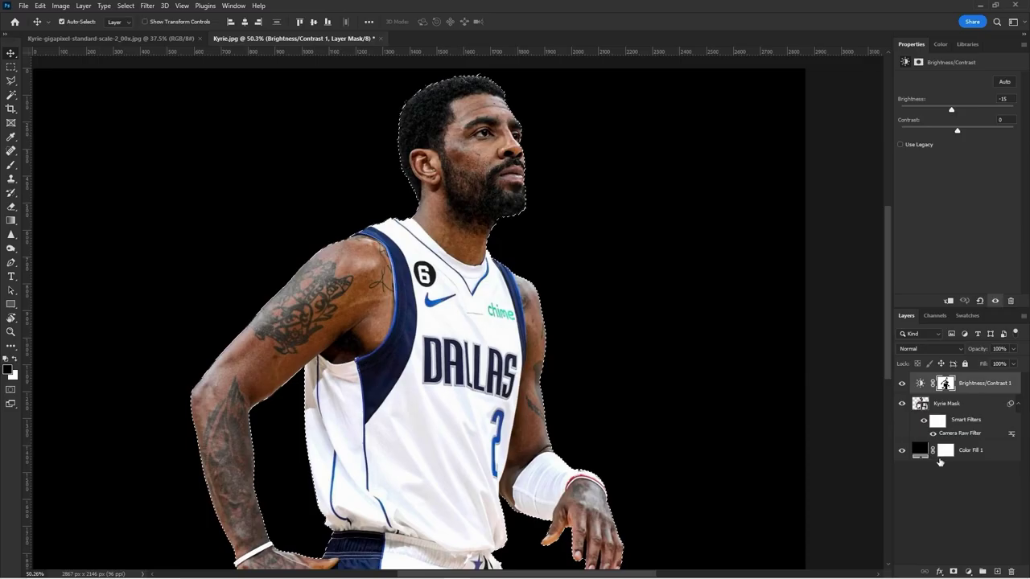
key("ctrl+g")
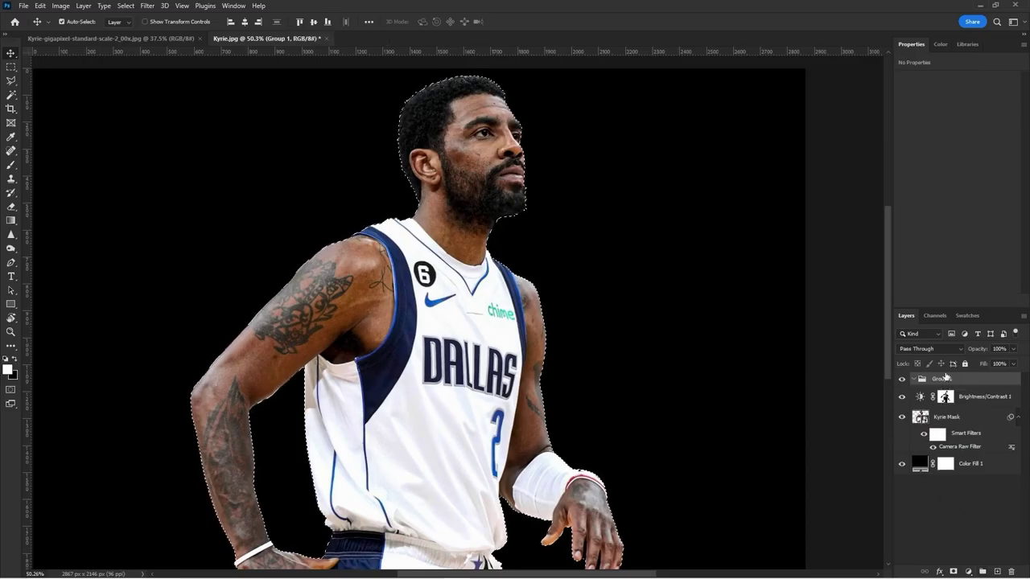
left_click(952, 571)
Step: Place the Kyrie Mask and Brightness/Contrast layers inside the masked group and set the adjustment's brightness to -44
left_click(946, 423)
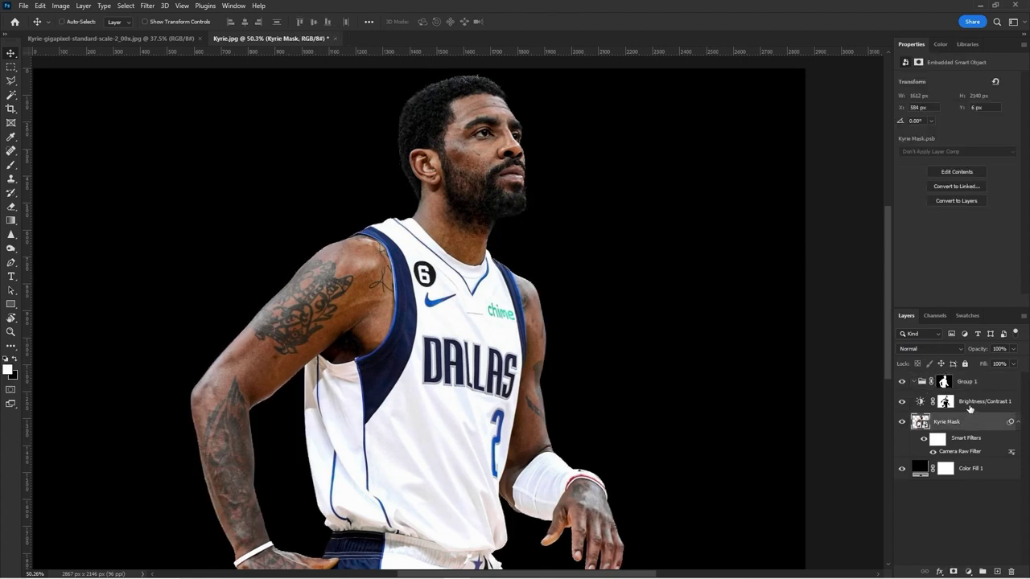
left_click(975, 406, "shift")
left_click_drag(976, 410, 979, 381)
left_click(915, 381)
left_click(902, 381)
left_click(902, 381)
left_click(913, 381)
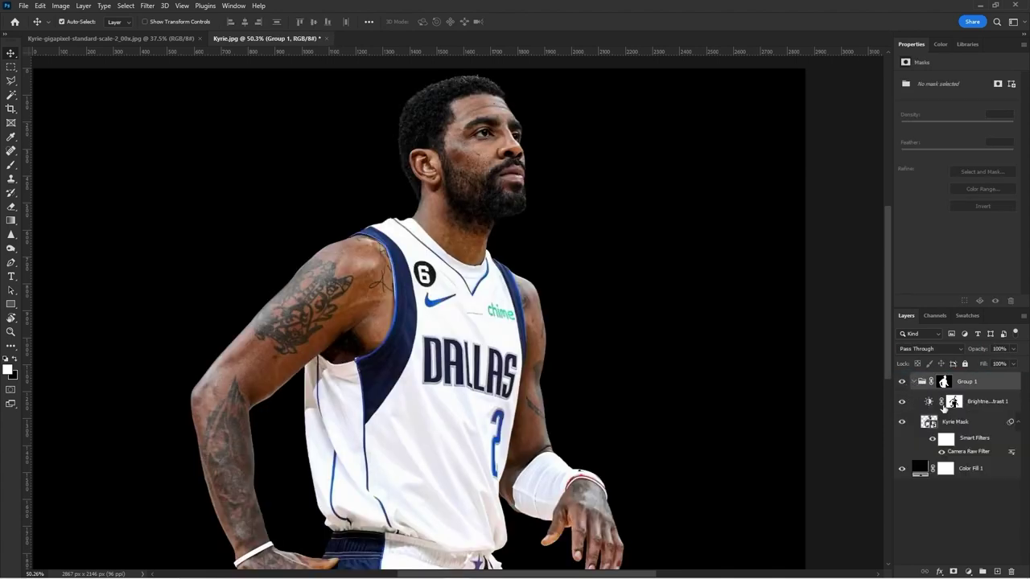
left_click(975, 403)
left_click_drag(951, 110, 945, 111)
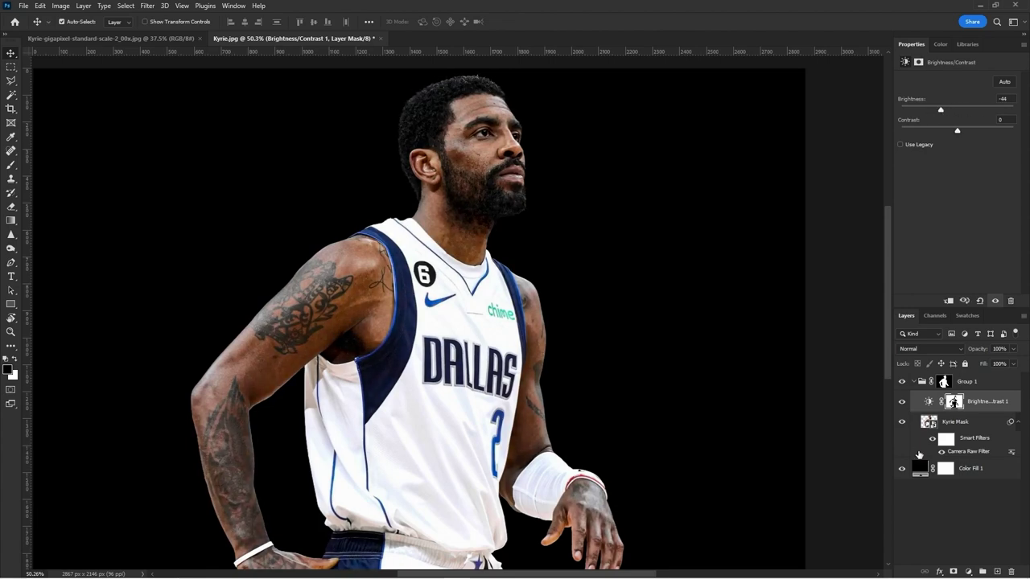
Step: Test the group mask with a muted red 8d4545 background and a much lower shadow brightness, and undo both changes
double_click(920, 469)
left_click(752, 355)
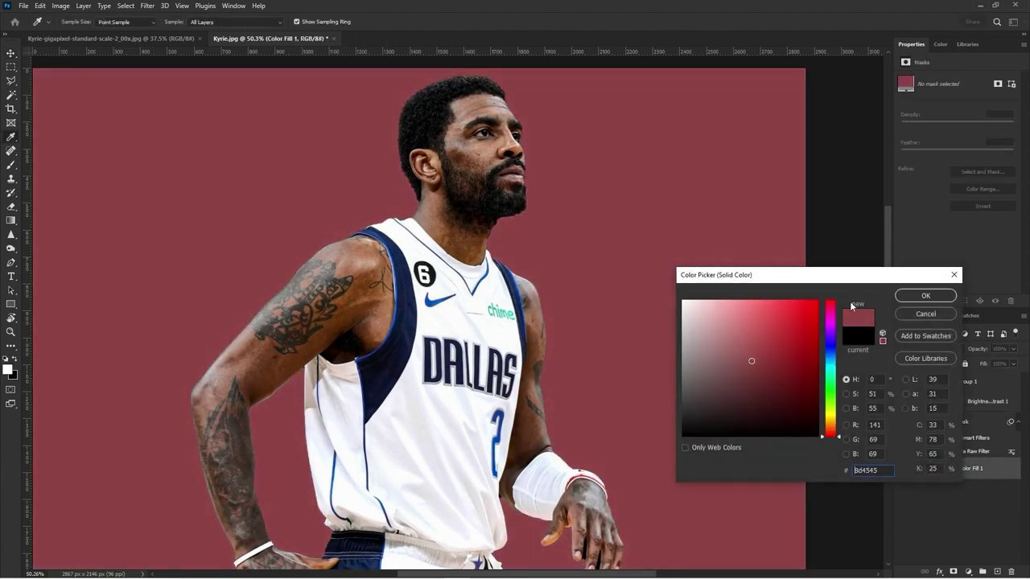
left_click(925, 295)
left_click(963, 402)
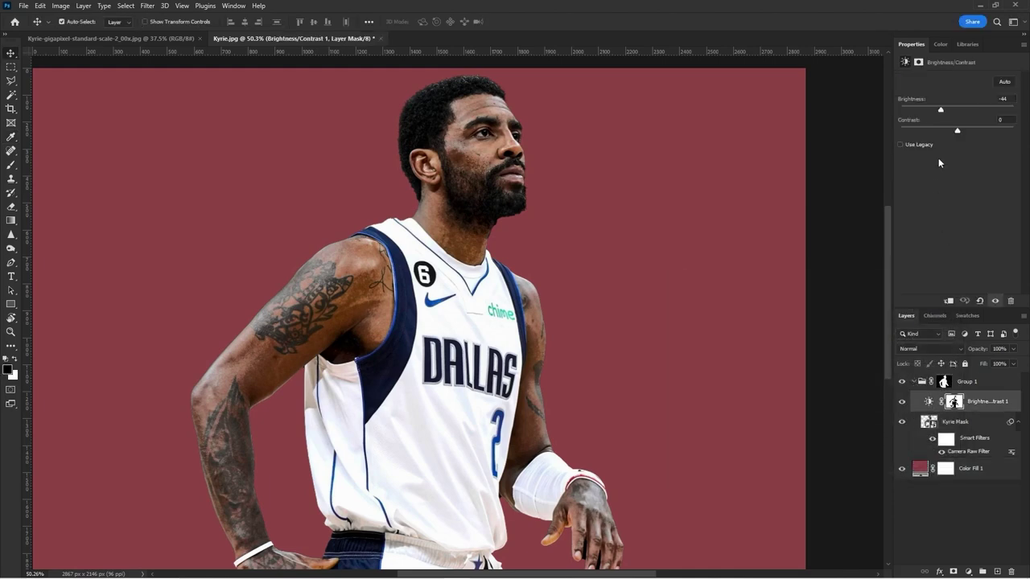
left_click_drag(941, 110, 868, 131)
key("ctrl+z")
key("ctrl+z")
Step: Rename the masked layer group as Kyrie Mask
left_click(969, 405)
left_click(951, 384)
left_click(968, 384)
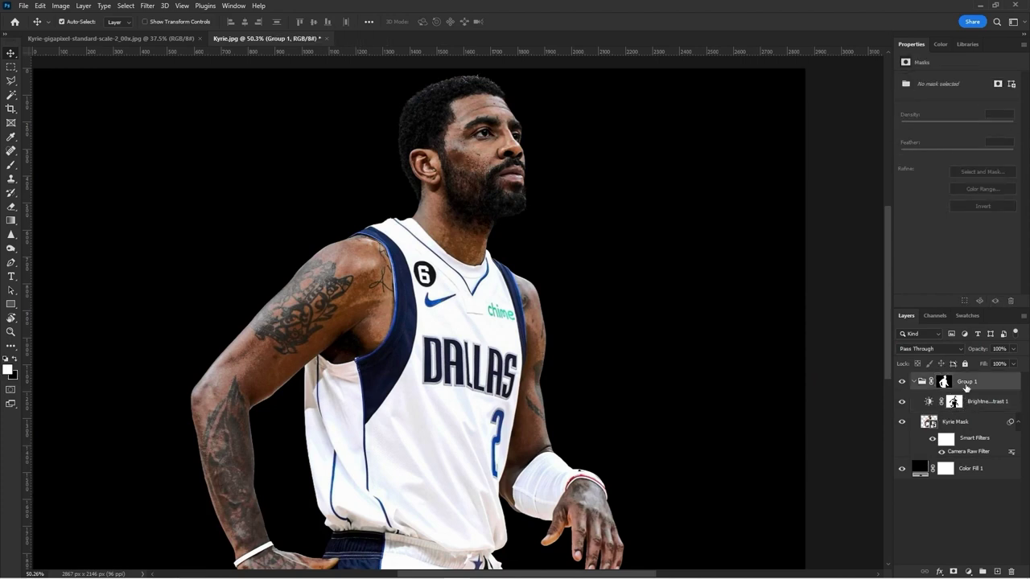
key("e")
double_click(969, 383)
type("Kyrie Mask")
key("Return")
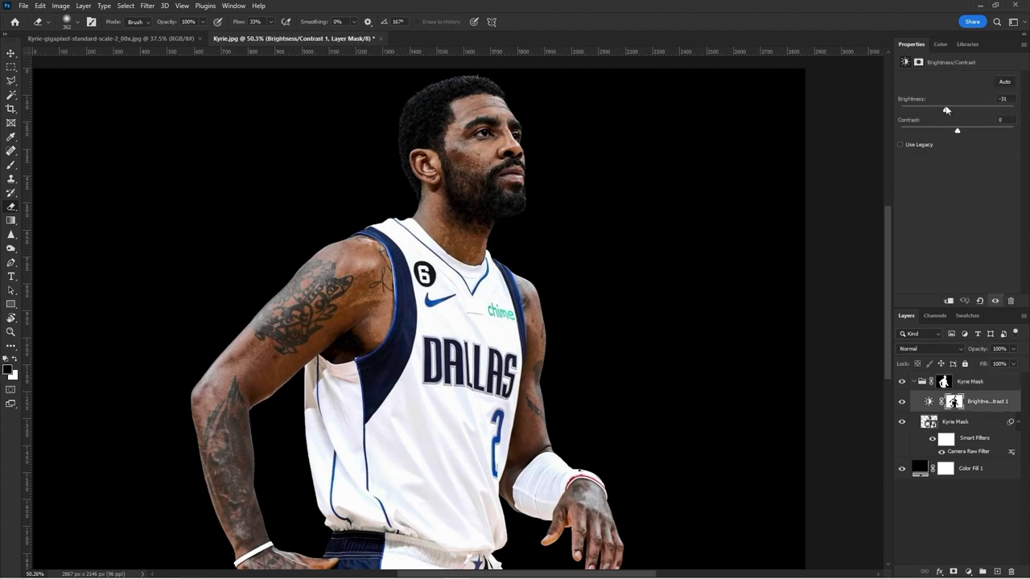
Step: Set the shadow adjustment's brightness to -38 and contrast to -3, and feather its layer mask by 3.5 px
mouse_move(956, 131)
left_mouse_down()
mouse_move(943, 134)
mouse_move(963, 129)
left_mouse_up()
left_click_drag(940, 110, 946, 112)
left_click(954, 402)
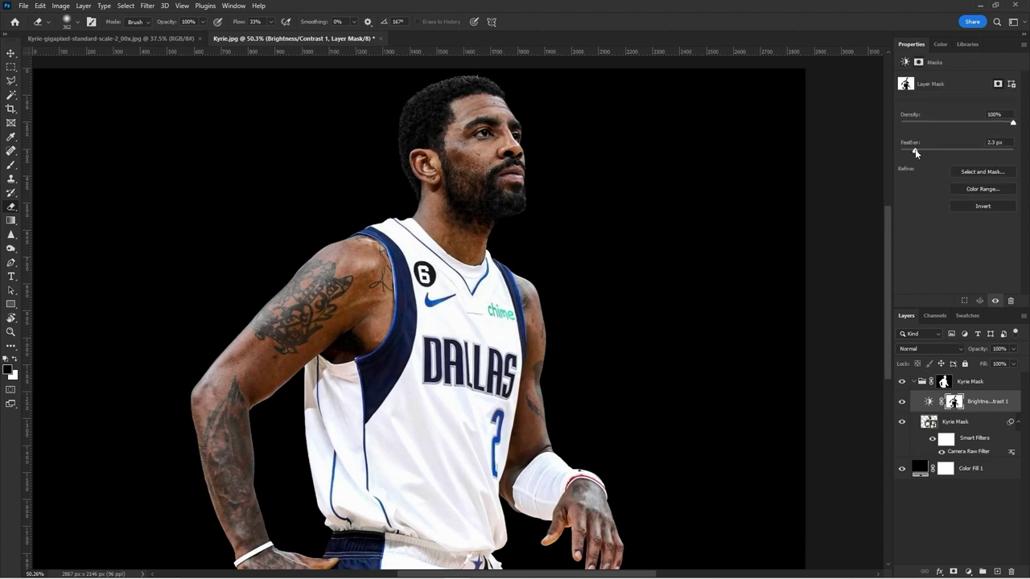
Step: Compare the player's face and upper body with and without the Brightness/Contrast adjustment
left_click(902, 402)
double_click(901, 401)
left_click(902, 402)
scroll(601, 209, "down", 3)
scroll(518, 149, "up", 5)
key("v")
scroll(533, 218, "down", 2)
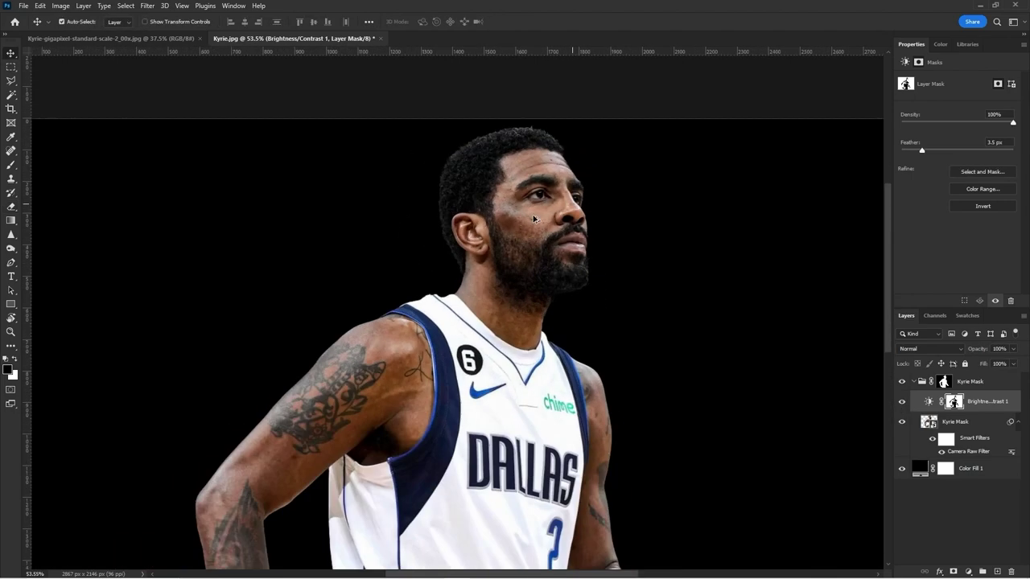
left_click(903, 402)
double_click(902, 401)
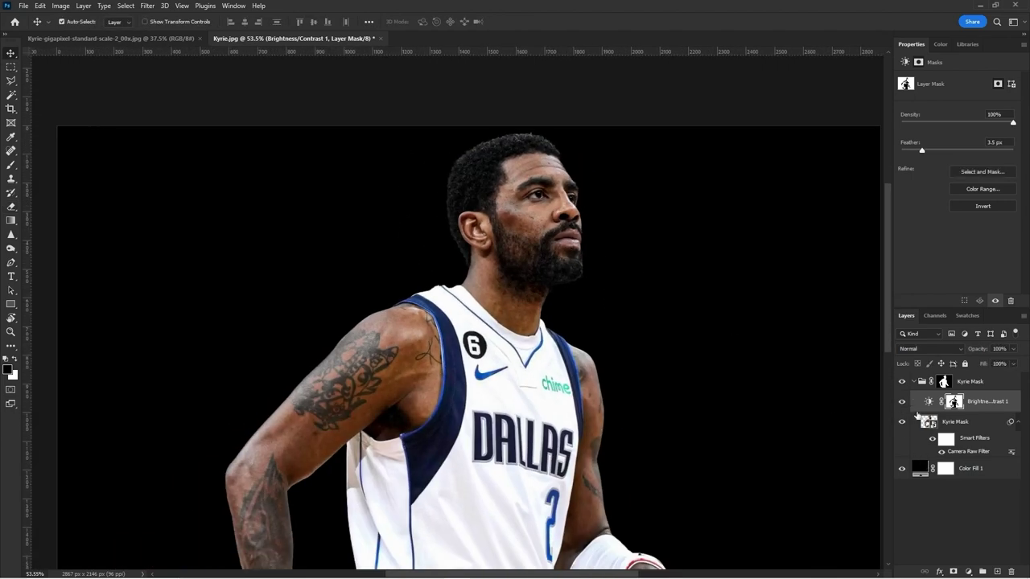
left_click(901, 401)
left_click(901, 401)
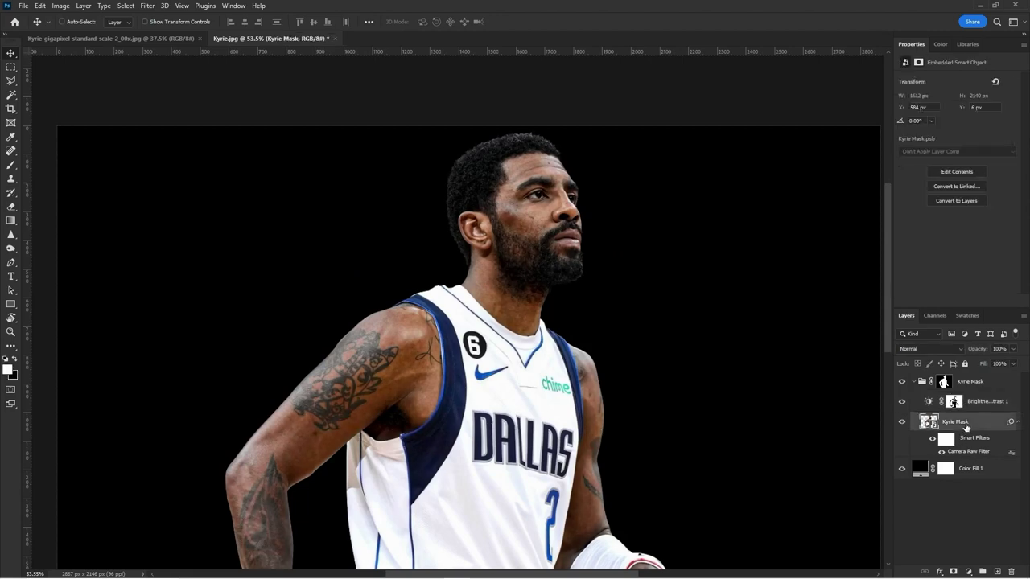
Step: Compare the retouched Kyrie Mask group with the original player by hiding and showing the group
left_click(902, 381)
double_click(901, 381)
left_click(901, 382)
double_click(901, 381)
left_click(901, 382)
left_click(901, 382)
scroll(342, 224, "down", 3)
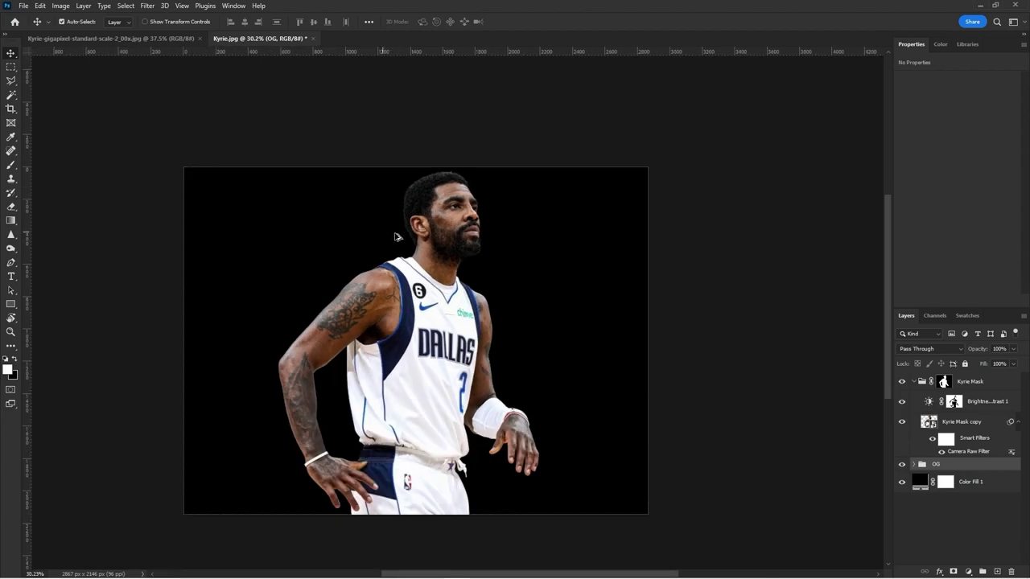
scroll(390, 238, "up", 3)
Step: Rename the Kyrie Mask copy smart object layer as Kyrie Mask
left_click(993, 407)
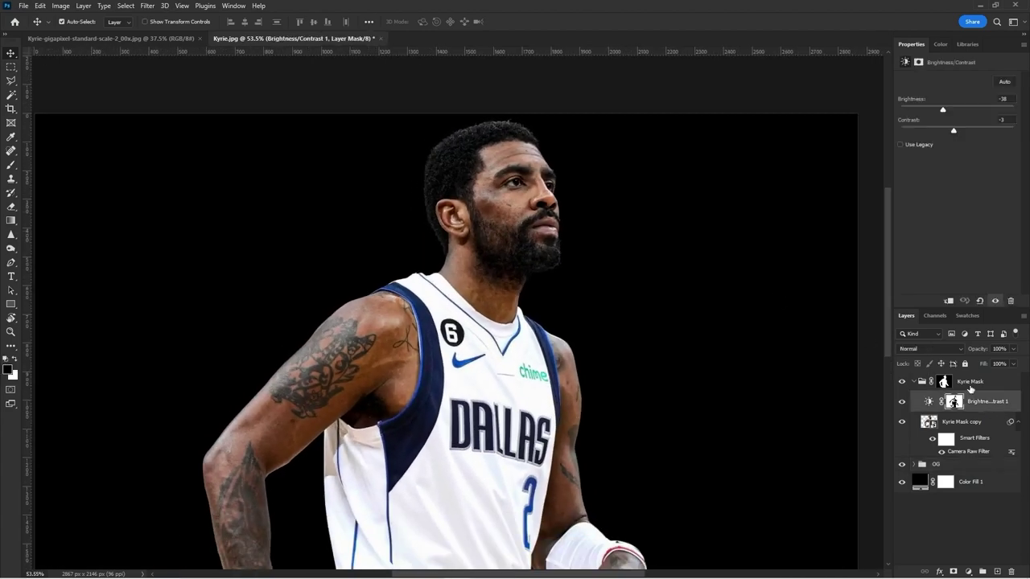
left_click(947, 385)
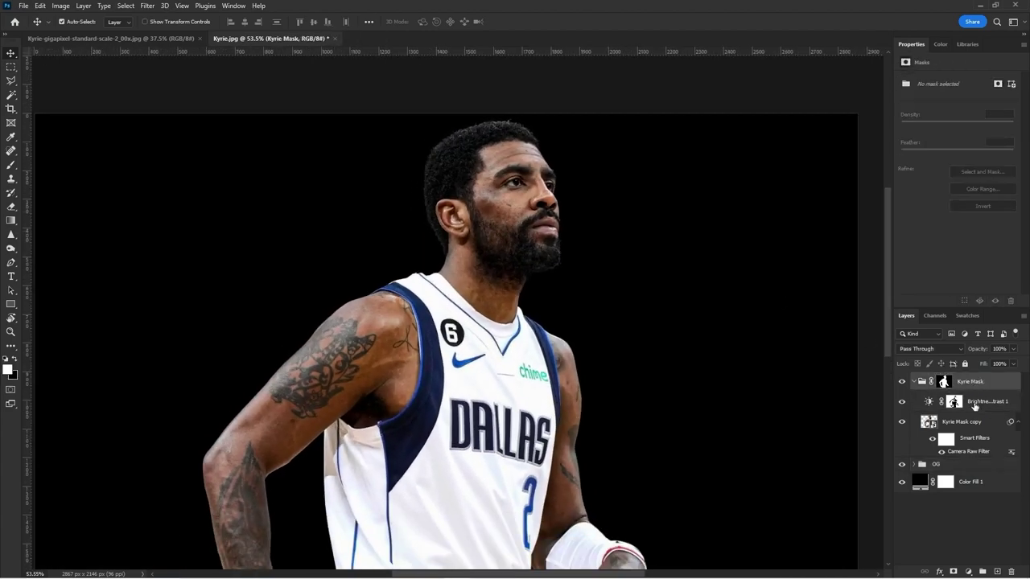
left_click(933, 425)
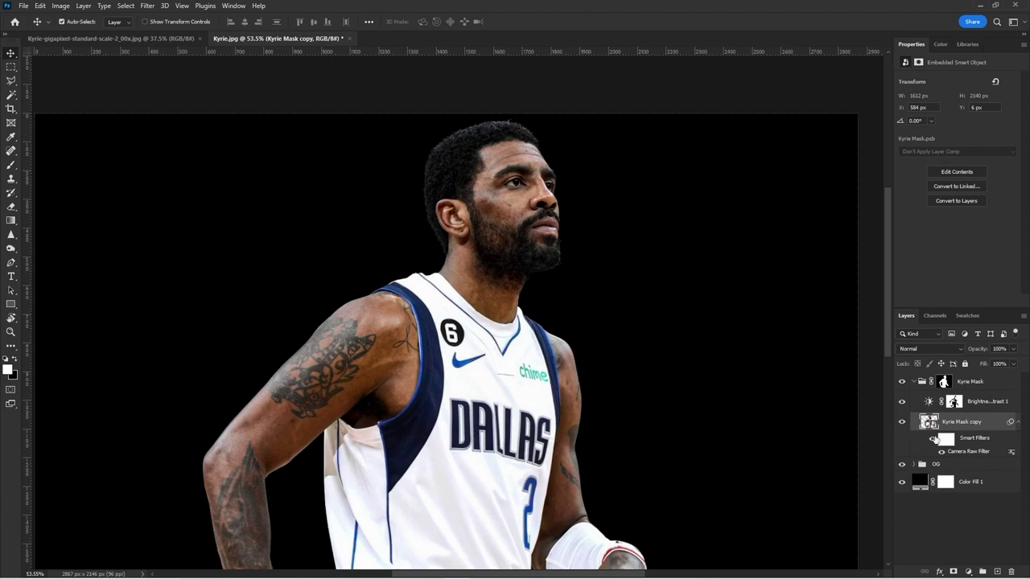
double_click(962, 424)
type("Kyrie Mask")
key("Return")
left_click(127, 6)
left_click(144, 115)
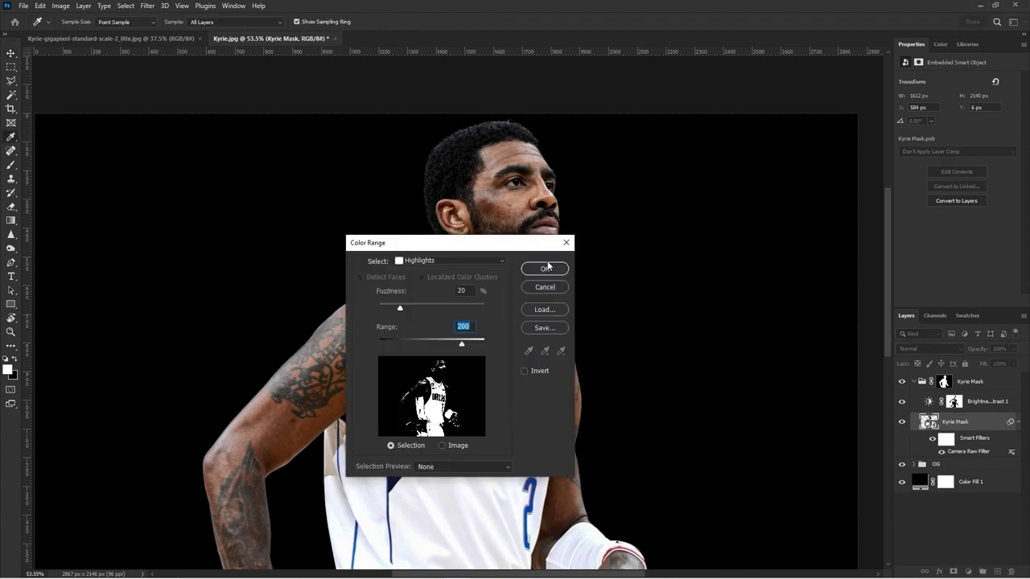
left_click(550, 269)
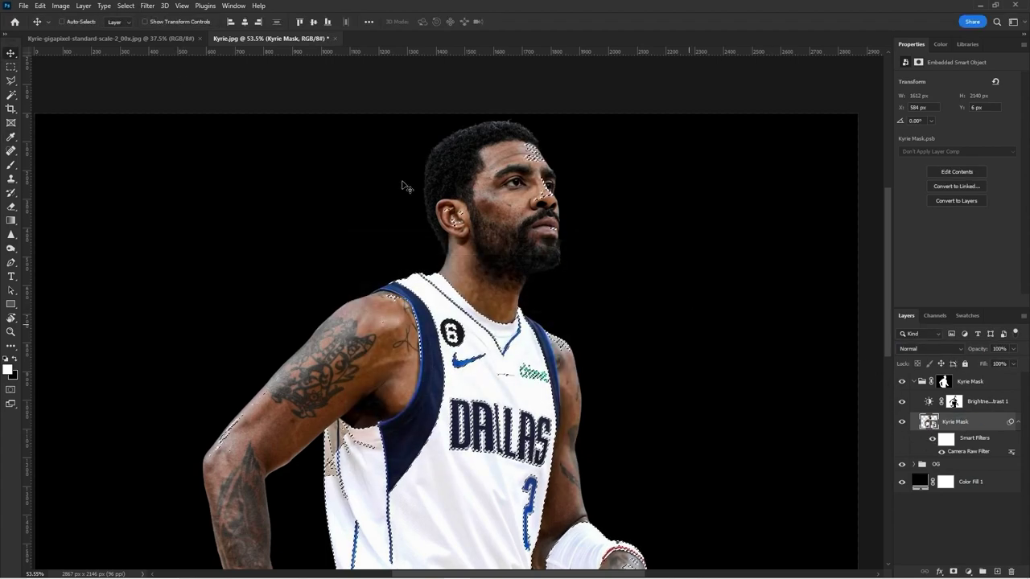
key("ctrl+d")
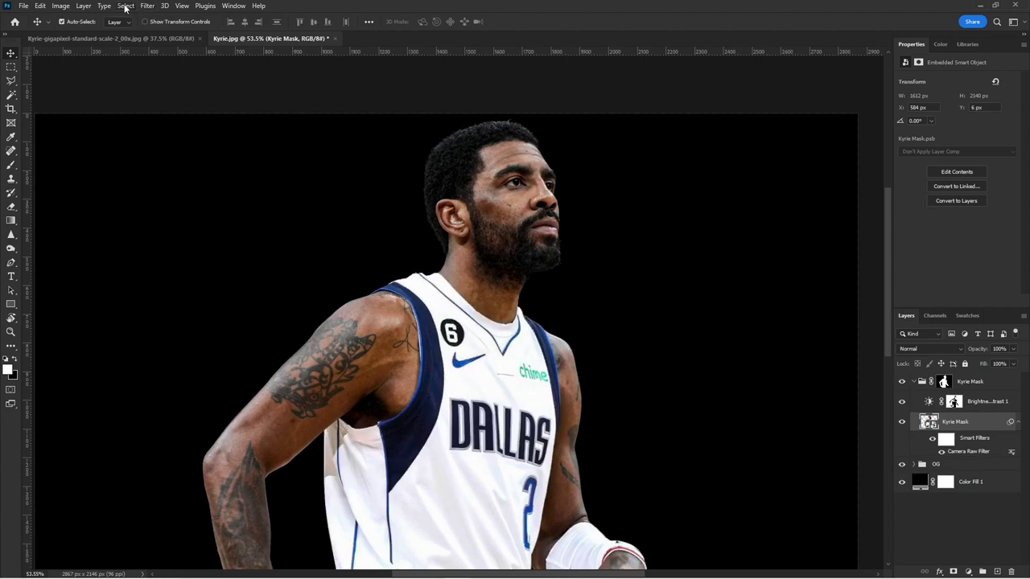
Step: Select the player's highlights by Color Range at 20% fuzziness and range 178, and add a Brightness/Contrast adjustment masked to them
left_click(125, 6)
left_click(143, 110)
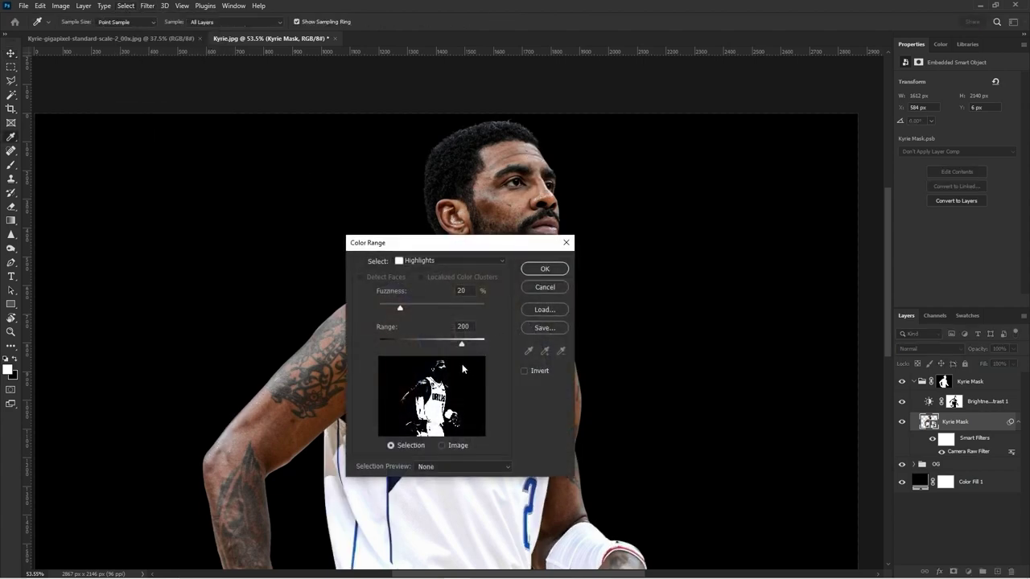
left_click_drag(457, 347, 453, 347)
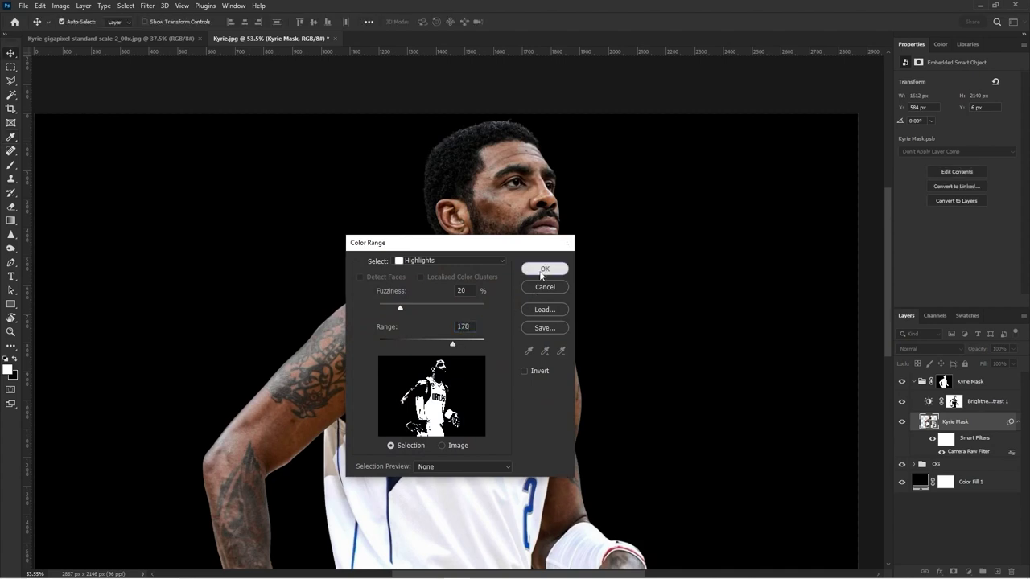
left_click(544, 270)
left_click(980, 404)
left_click(969, 571)
left_click(977, 405)
Step: Rename the new Brightness/Contrast adjustment as Highlights and the earlier one as Shadows
double_click(977, 402)
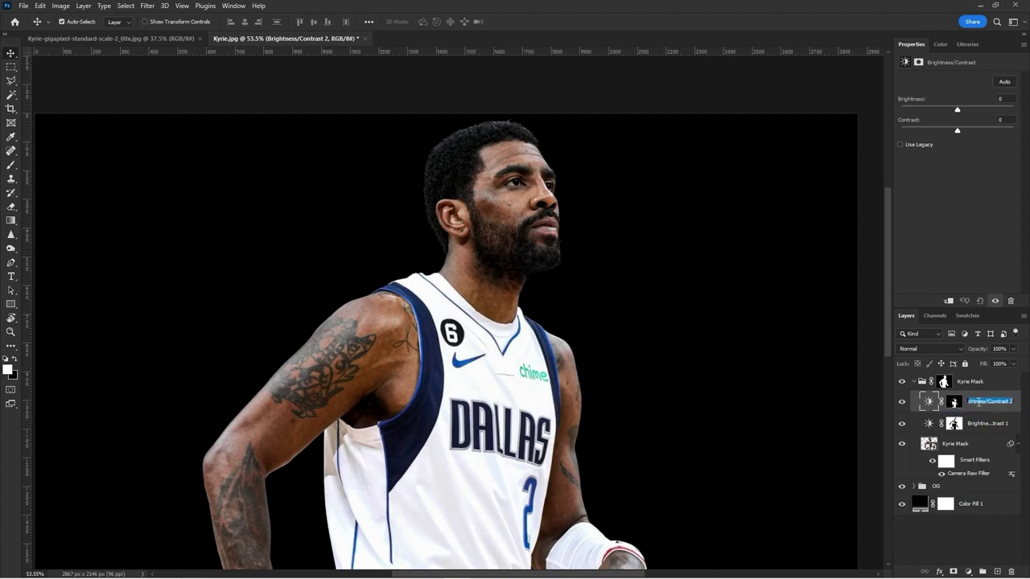
type("Highlights")
key("Return")
double_click(988, 424)
type("Shadows")
key("Return")
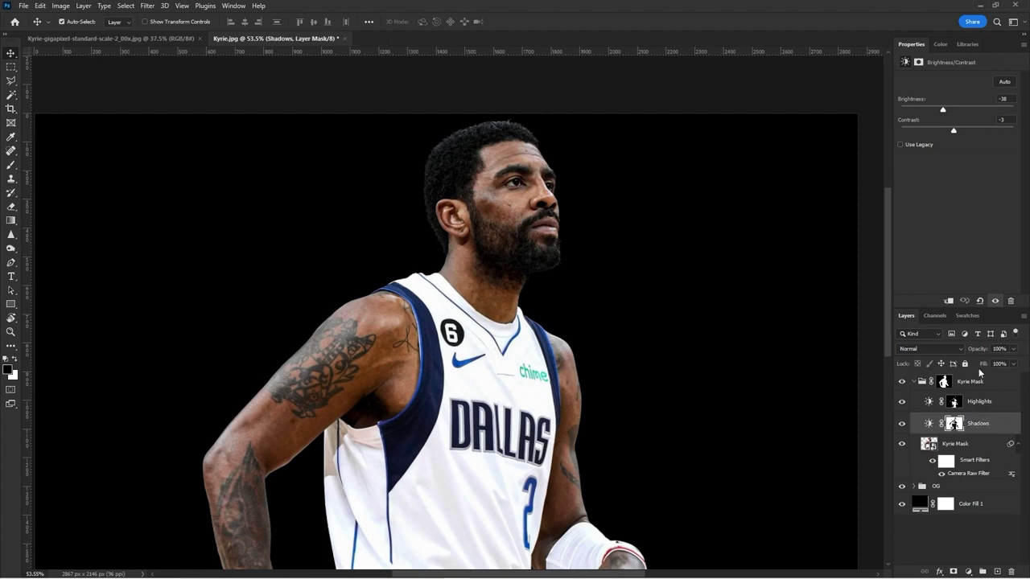
Step: Set the Highlights adjustment's brightness to 75 and feather its layer mask by 3.1 px
left_click(979, 402)
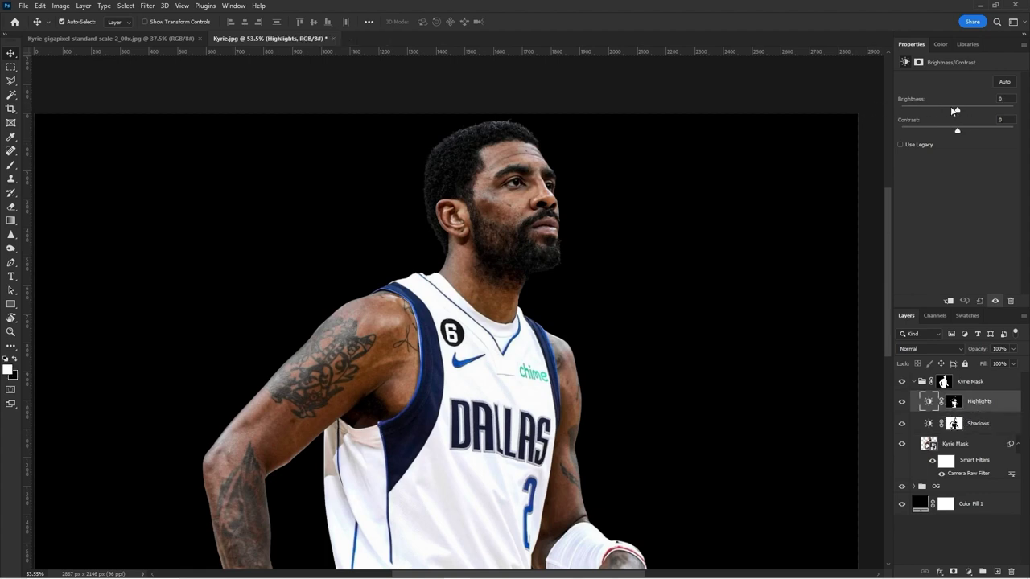
left_click_drag(954, 110, 987, 109)
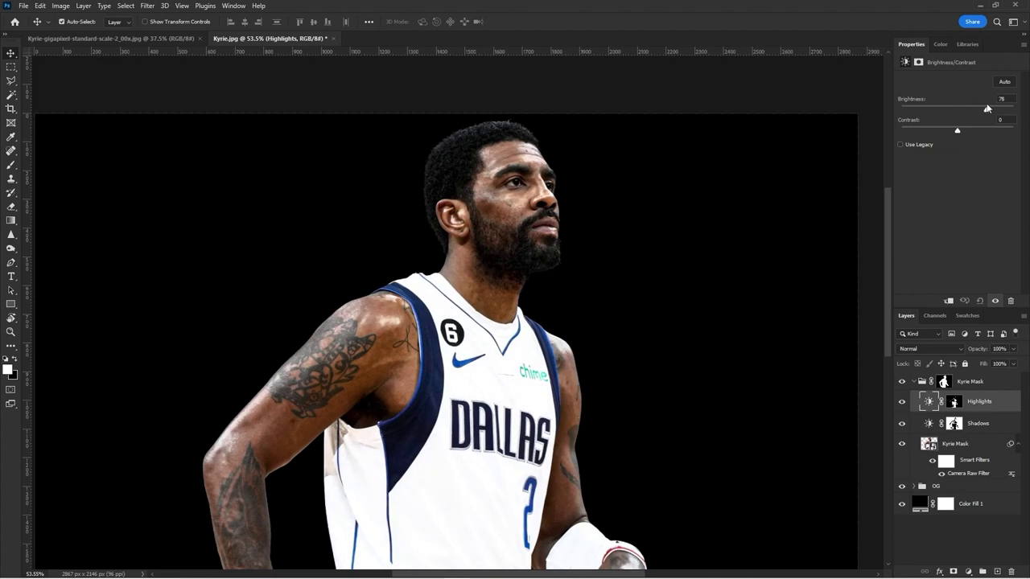
left_click(953, 404)
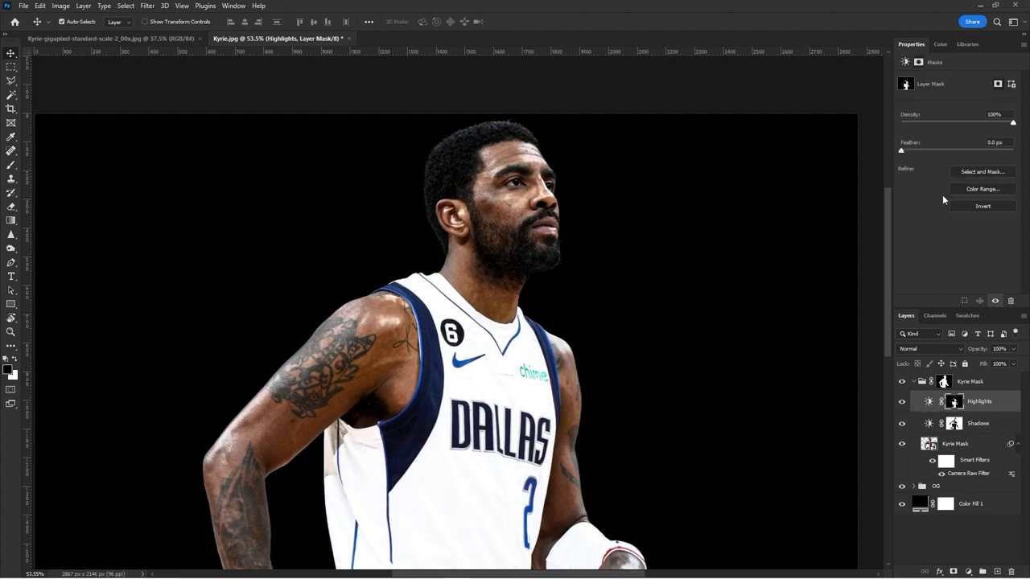
scroll(577, 173, "up", 6)
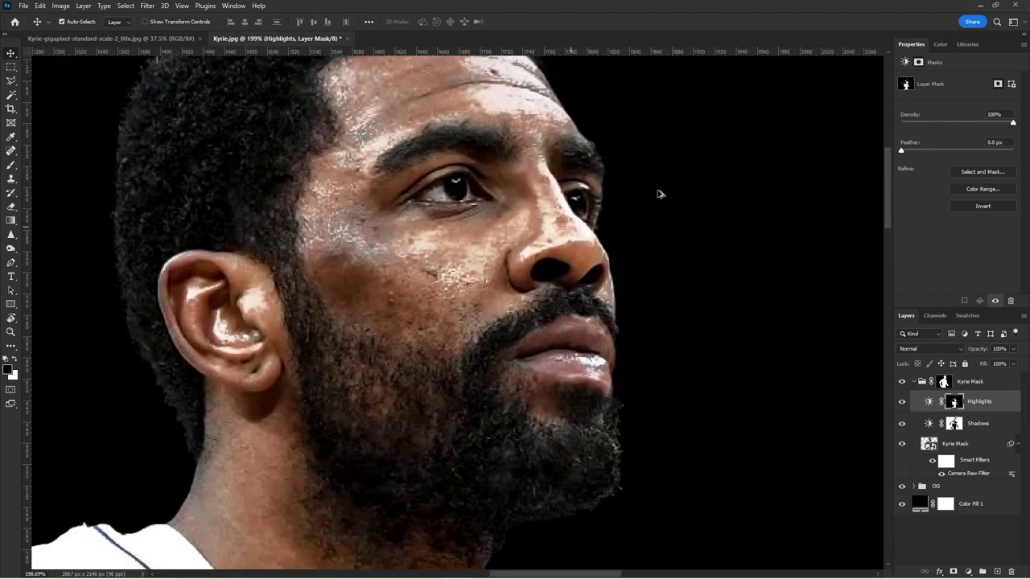
left_click(923, 150)
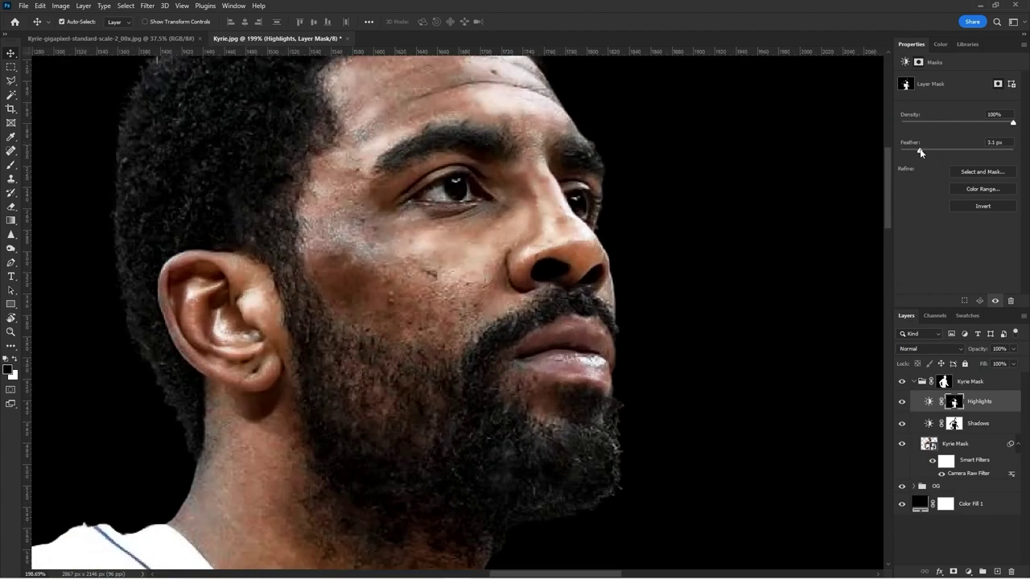
scroll(597, 225, "down", 6)
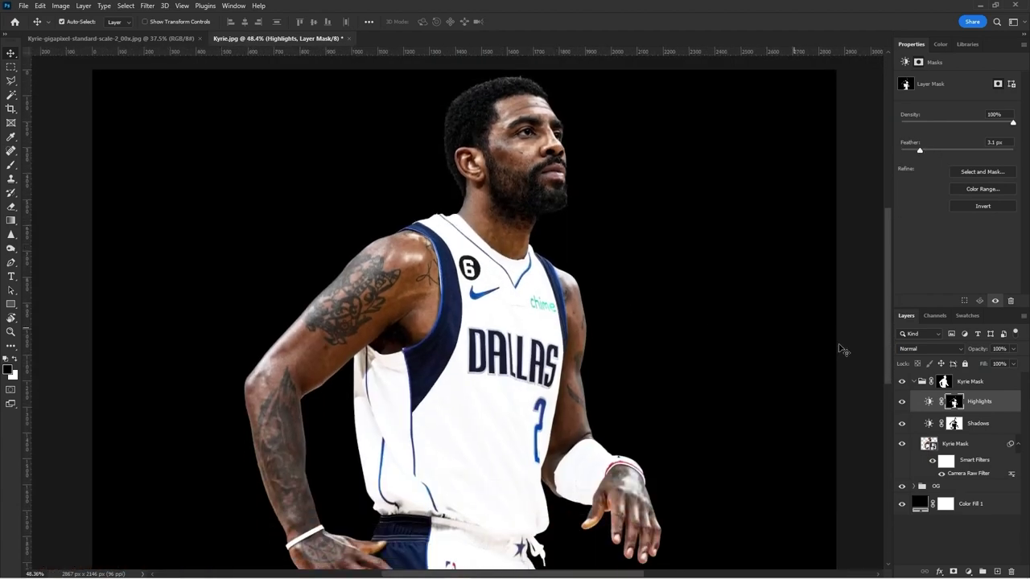
Step: Paint black on the Highlights layer mask over the jersey's side, front and shoulders to remove the brightening there
key("b")
left_click_drag(494, 386, 581, 386)
left_click_drag(421, 349, 416, 489)
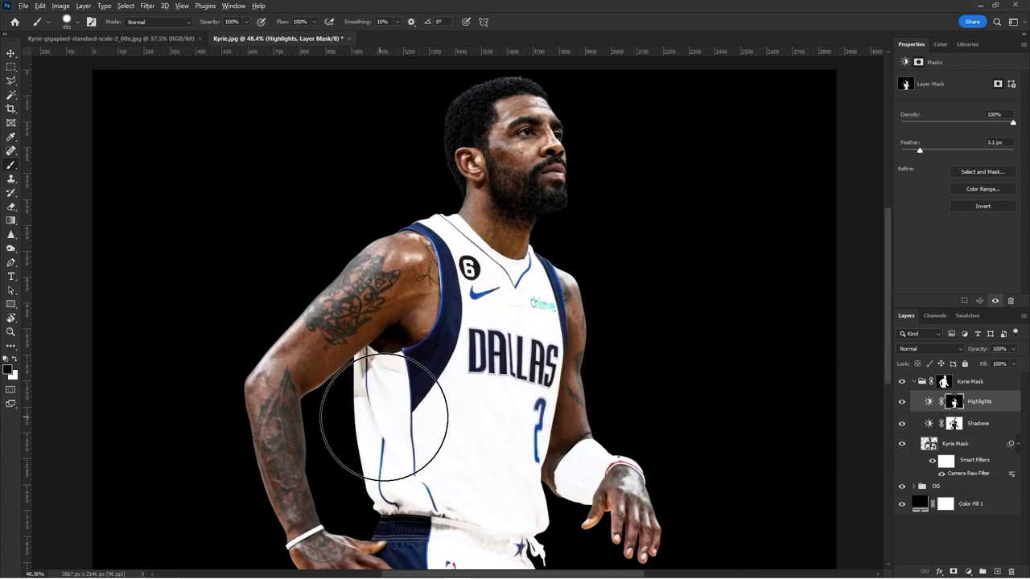
mouse_move(384, 424)
left_mouse_down()
mouse_move(486, 423)
mouse_move(494, 409)
left_mouse_up()
mouse_move(480, 429)
left_mouse_down()
mouse_move(465, 428)
mouse_move(506, 367)
left_mouse_up()
mouse_move(541, 333)
left_mouse_down()
mouse_move(523, 333)
mouse_move(528, 313)
mouse_move(504, 305)
mouse_move(438, 221)
left_mouse_up()
left_click(549, 309)
Step: Mask the Highlights brightening off the lower jersey, waistband and shorts with black brush strokes
scroll(456, 423, "down", 3)
mouse_move(552, 415)
left_mouse_down()
mouse_move(586, 388)
mouse_move(562, 387)
left_mouse_up()
left_click_drag(486, 437, 529, 428)
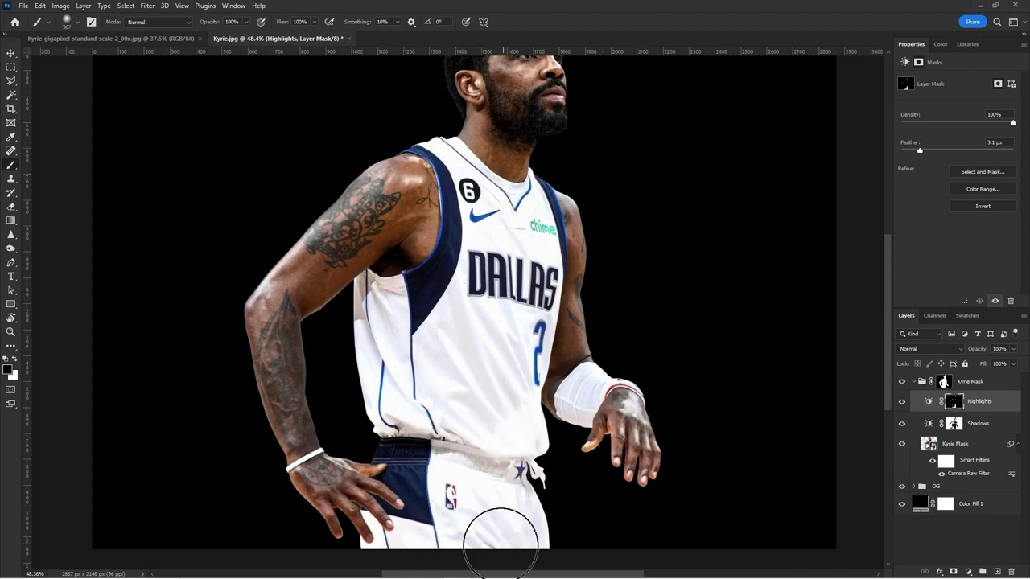
scroll(418, 467, "down", 4)
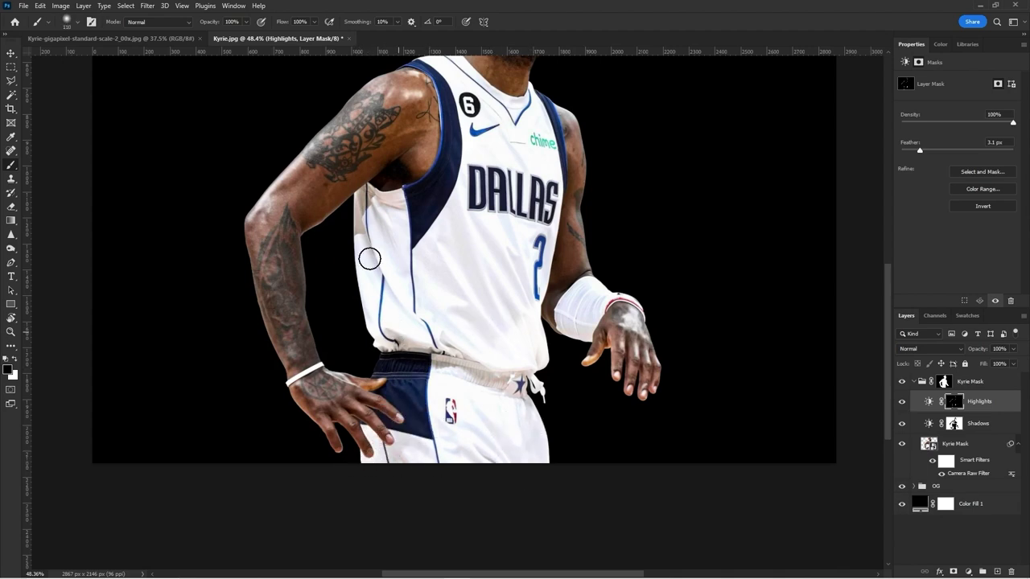
left_click_drag(486, 325, 510, 327)
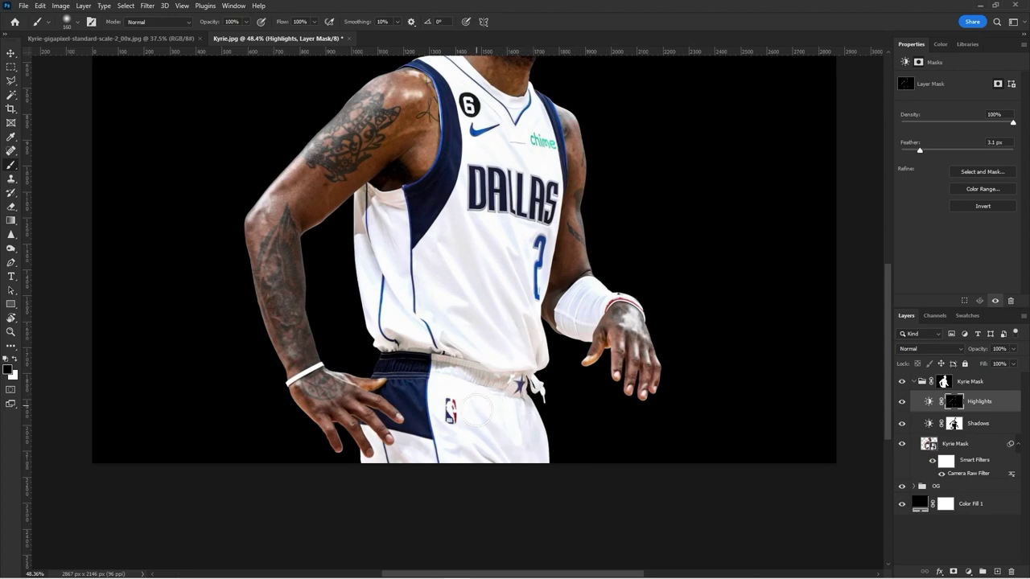
scroll(475, 414, "down", 4)
key("v")
Step: Examine the Highlights adjustment's effect on the player's skin and jersey from the full figure and close up
scroll(491, 266, "up", 5)
scroll(493, 263, "down", 1)
scroll(515, 270, "down", 2)
scroll(531, 274, "up", 2)
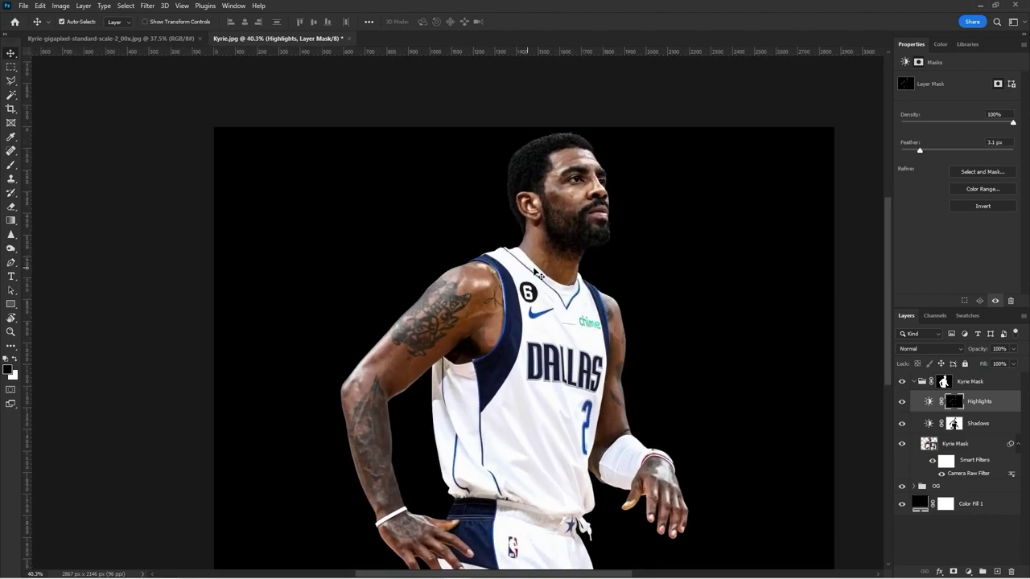
scroll(507, 271, "down", 2)
scroll(580, 288, "up", 2)
left_click(929, 401)
scroll(596, 368, "right", 2)
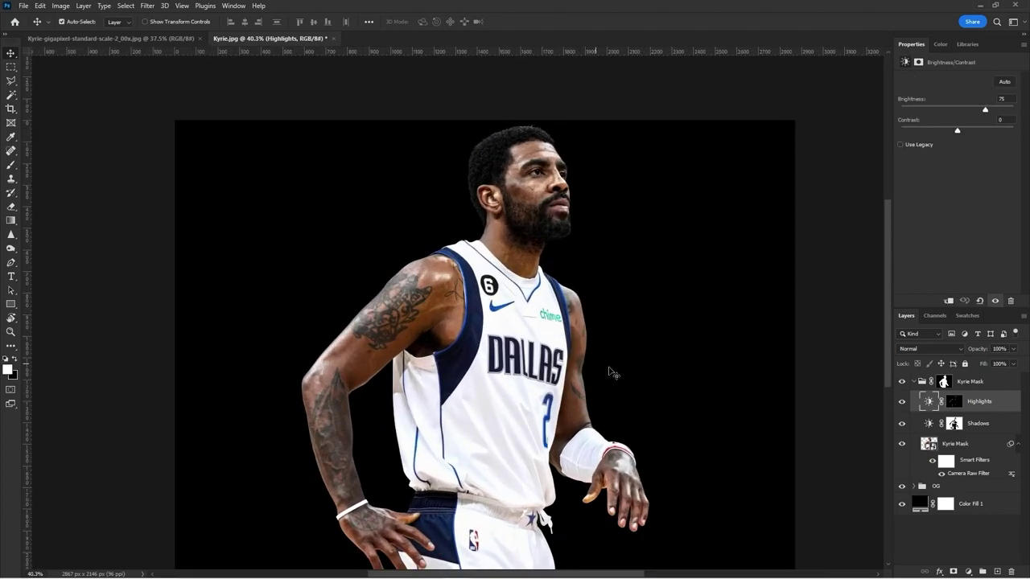
scroll(678, 457, "up", 3)
scroll(596, 444, "down", 2)
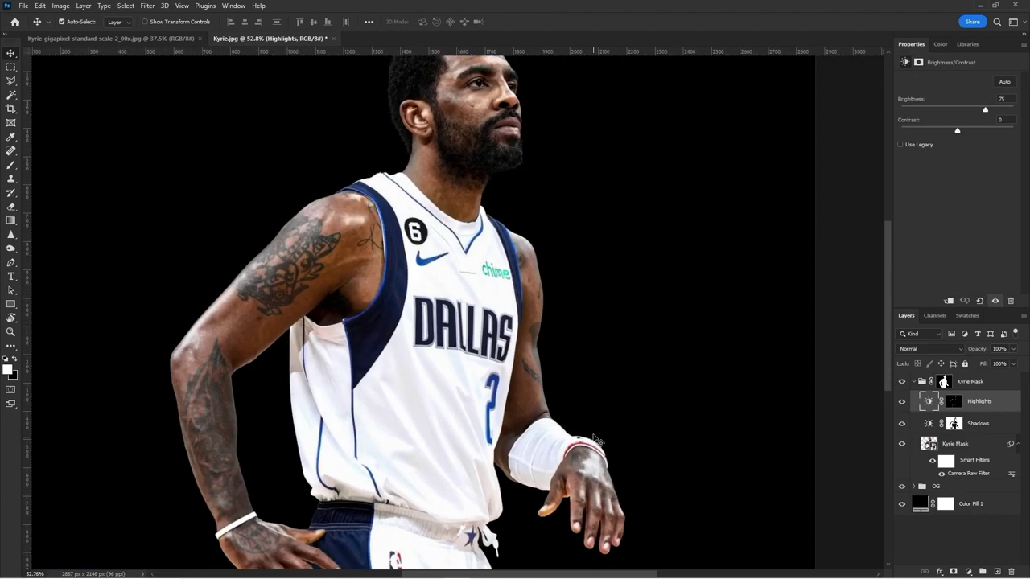
Step: Set the brush flow to 22% and paint black on the Highlights mask to soften the glare on the wrapped arm's hand
left_click(954, 401)
key("b")
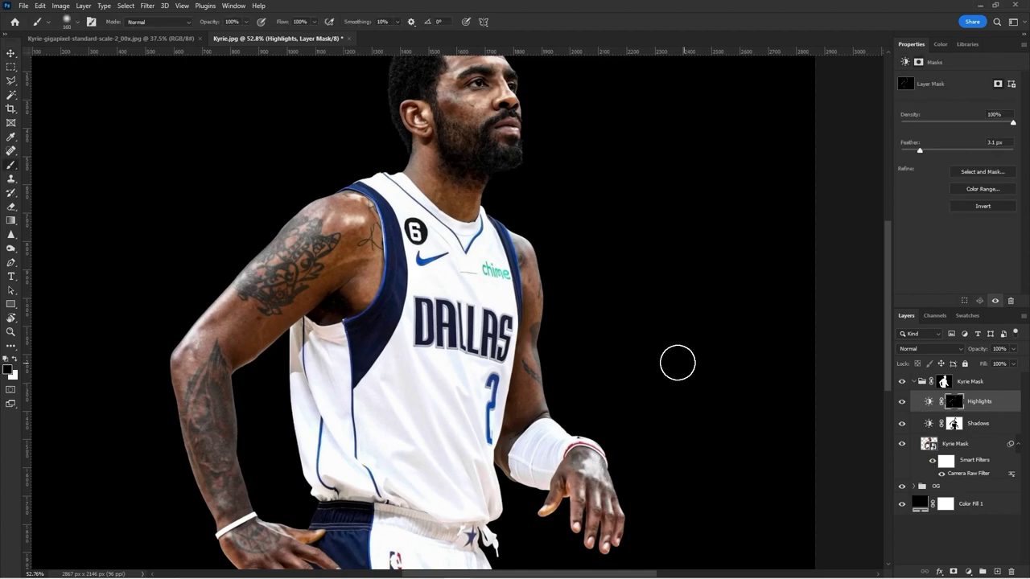
left_click(315, 22)
left_click(275, 35)
scroll(505, 435, "down", 1)
left_click_drag(505, 434, 627, 437)
left_click_drag(627, 436, 465, 348)
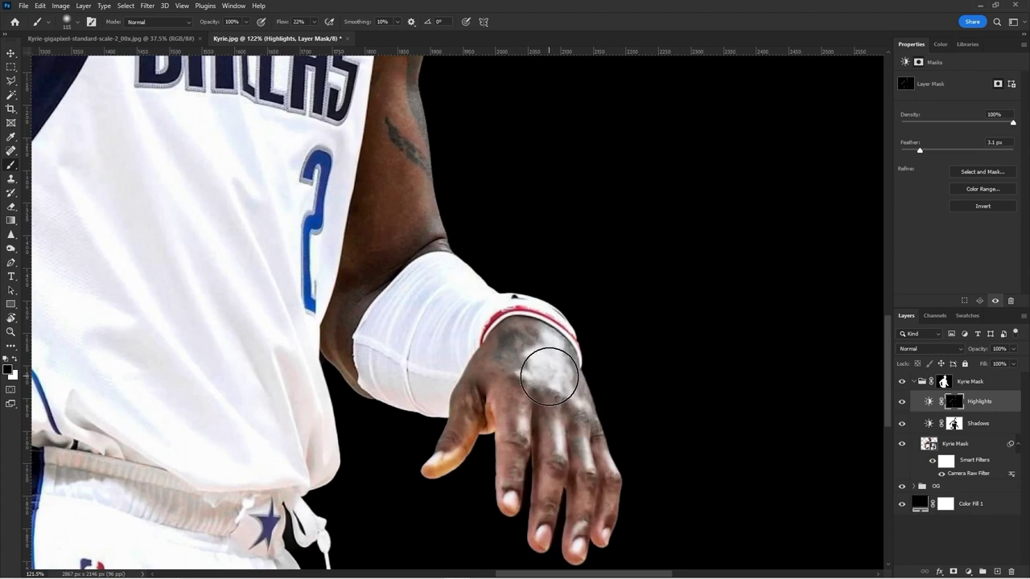
left_click_drag(547, 375, 575, 372)
left_click_drag(484, 403, 444, 450)
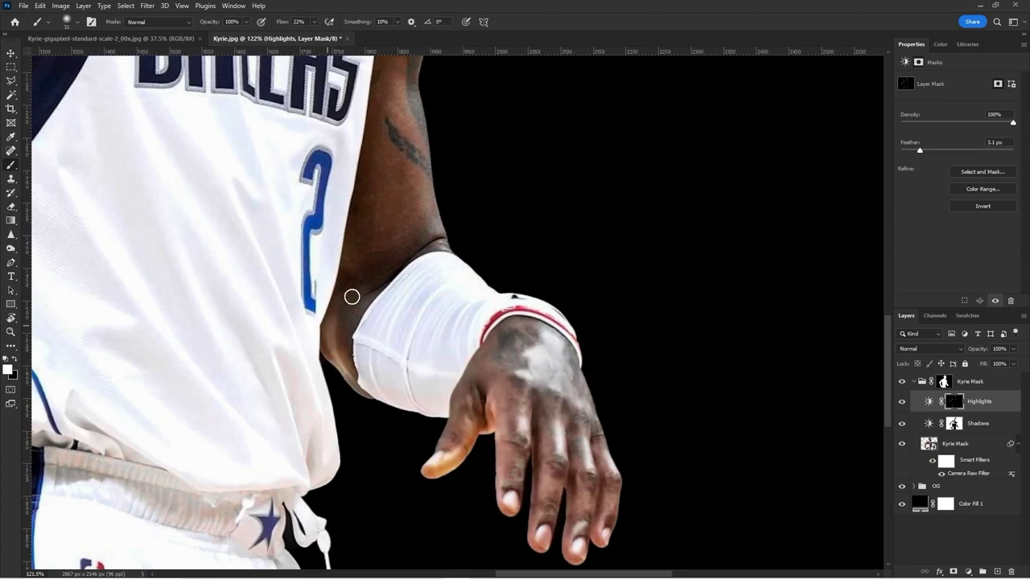
Step: Paint white on the Highlights mask to brighten the wrapped arm above the elbow, undoing the last stroke
scroll(366, 306, "up", 2)
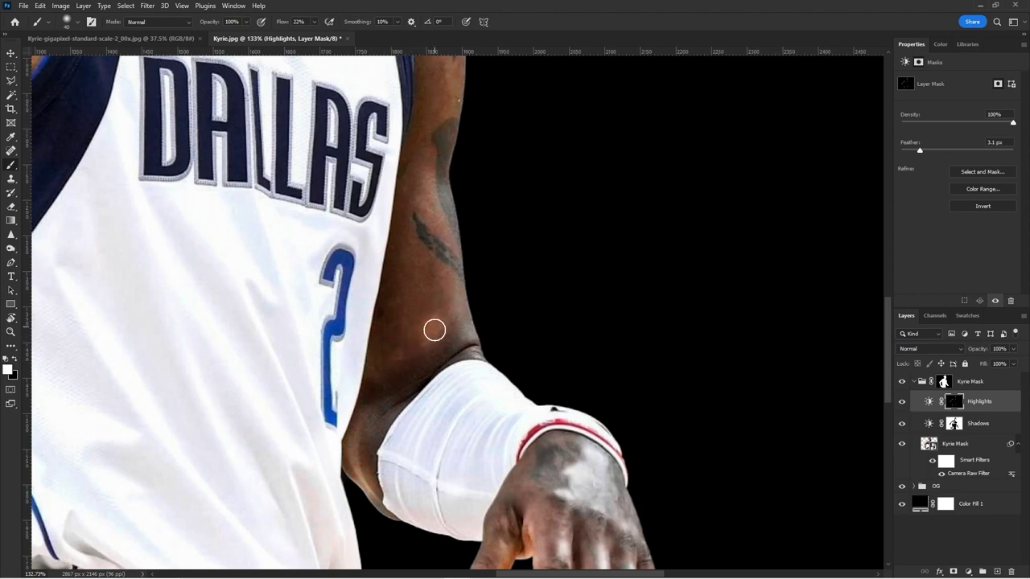
left_click_drag(432, 206, 492, 213)
key("x")
mouse_move(414, 272)
left_mouse_down()
mouse_move(428, 294)
mouse_move(437, 272)
left_mouse_up()
key("x")
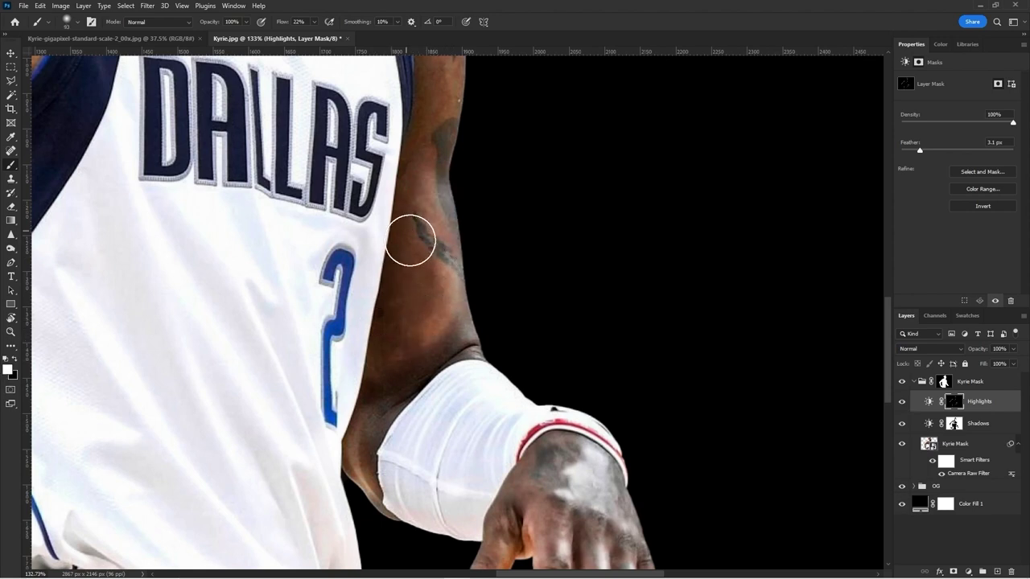
left_click_drag(418, 205, 420, 177)
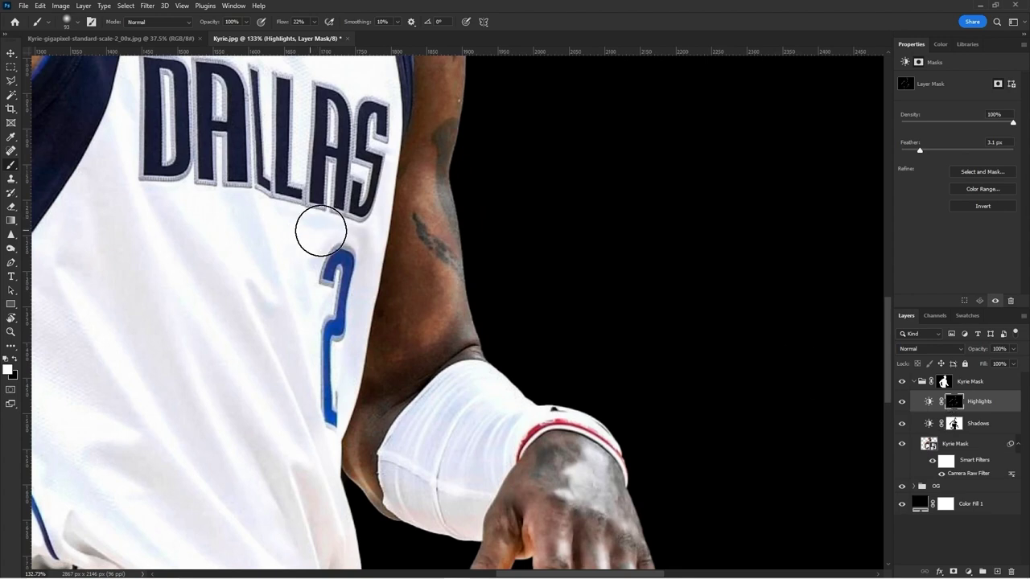
mouse_move(420, 245)
left_mouse_down()
mouse_move(404, 212)
mouse_move(372, 294)
left_mouse_up()
key("ctrl+z")
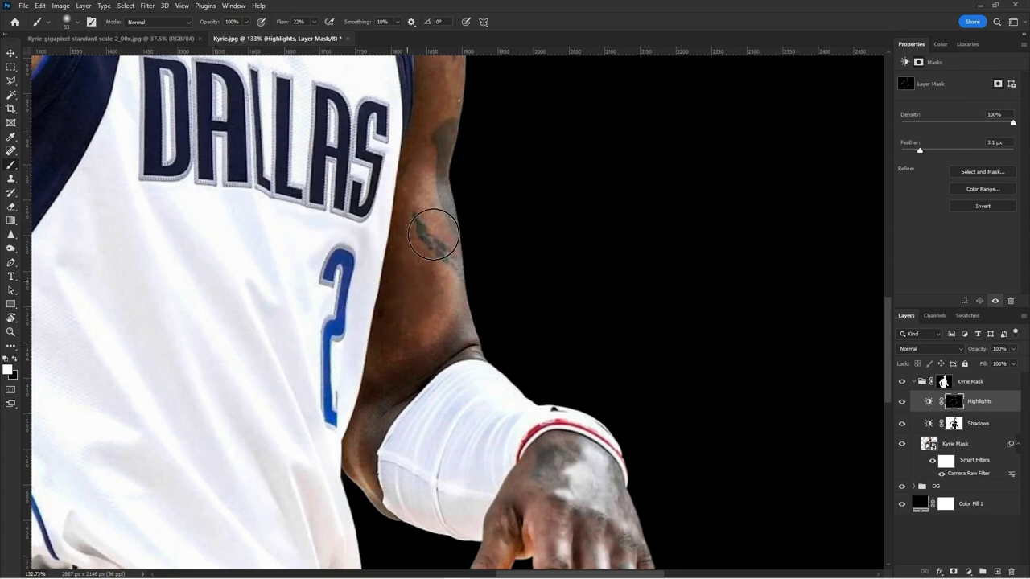
Step: Paint black on the Highlights mask along the wrapped arm's inner edge beside the jersey, and reduce the brush size
scroll(435, 242, "up", 3)
key("x")
mouse_move(427, 318)
left_mouse_down()
mouse_move(414, 418)
mouse_move(379, 459)
left_mouse_up()
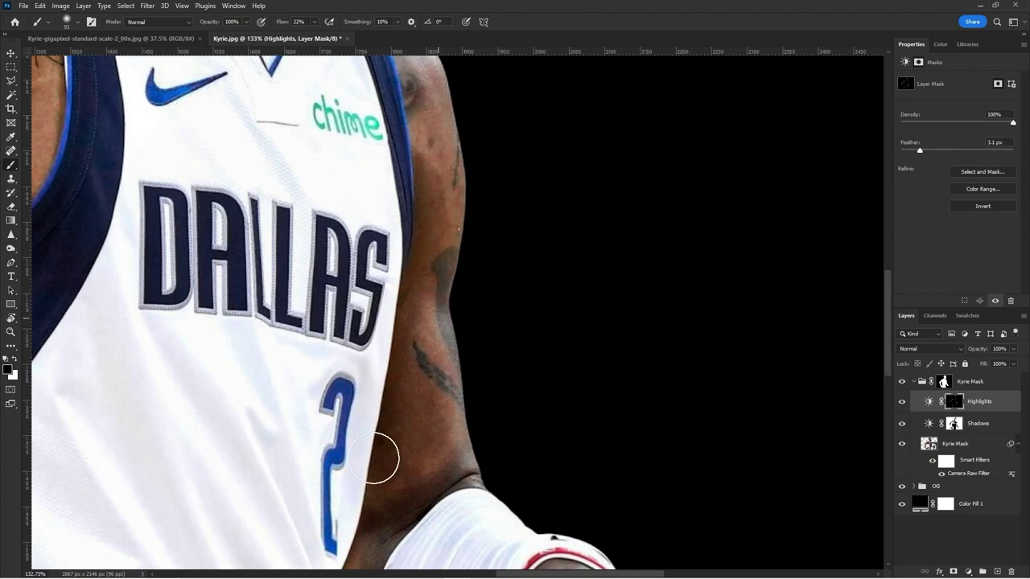
right_click(420, 361, "alt")
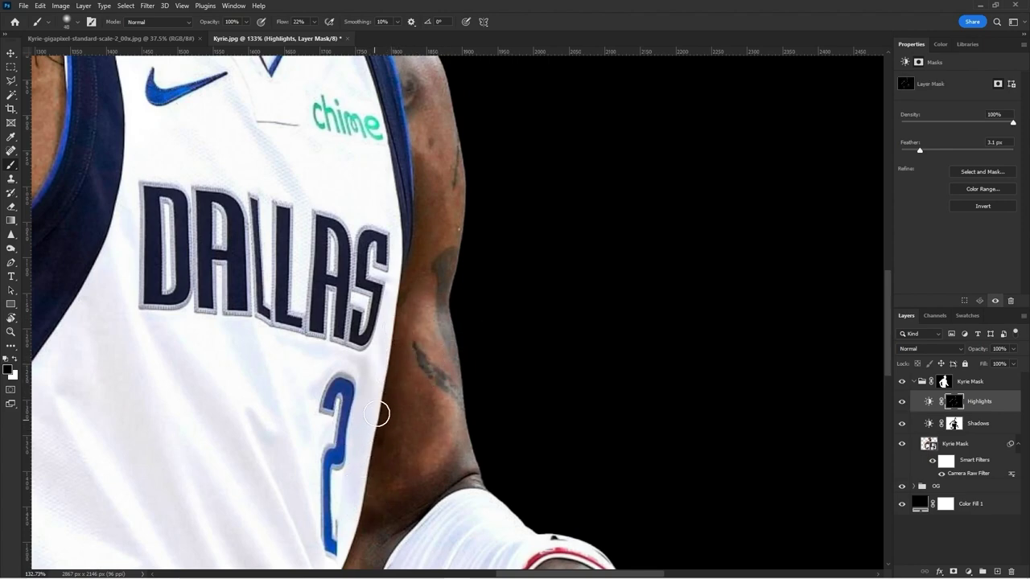
Step: Paint white on the Highlights mask over the bent arm near the elbow and check the full figure
scroll(391, 373, "down", 3)
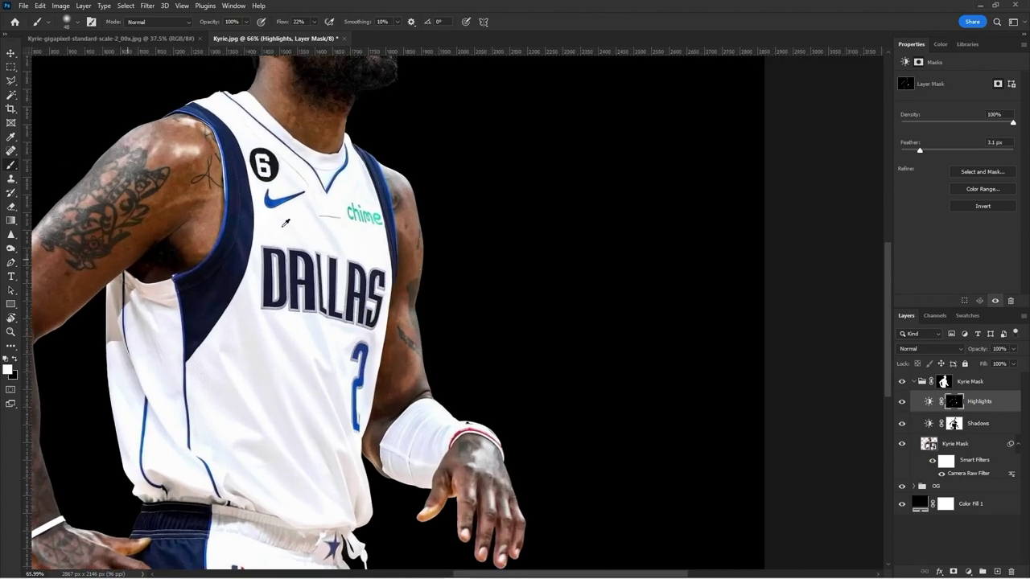
scroll(179, 250, "down", 2)
scroll(47, 258, "up", 5)
mouse_move(298, 306)
left_mouse_down()
mouse_move(289, 302)
mouse_move(315, 276)
left_mouse_up()
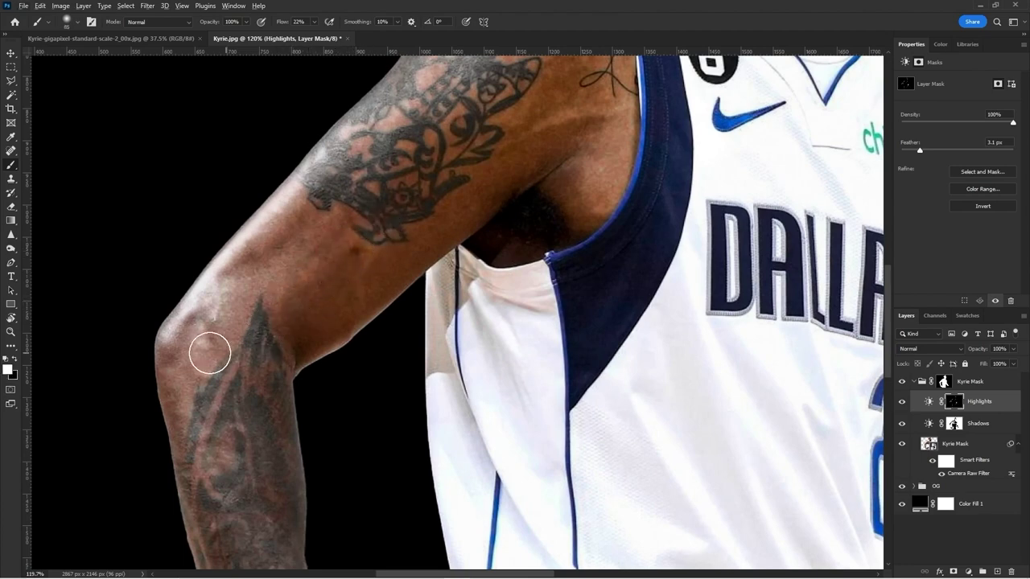
scroll(252, 556, "down", 5)
scroll(223, 469, "up", 4)
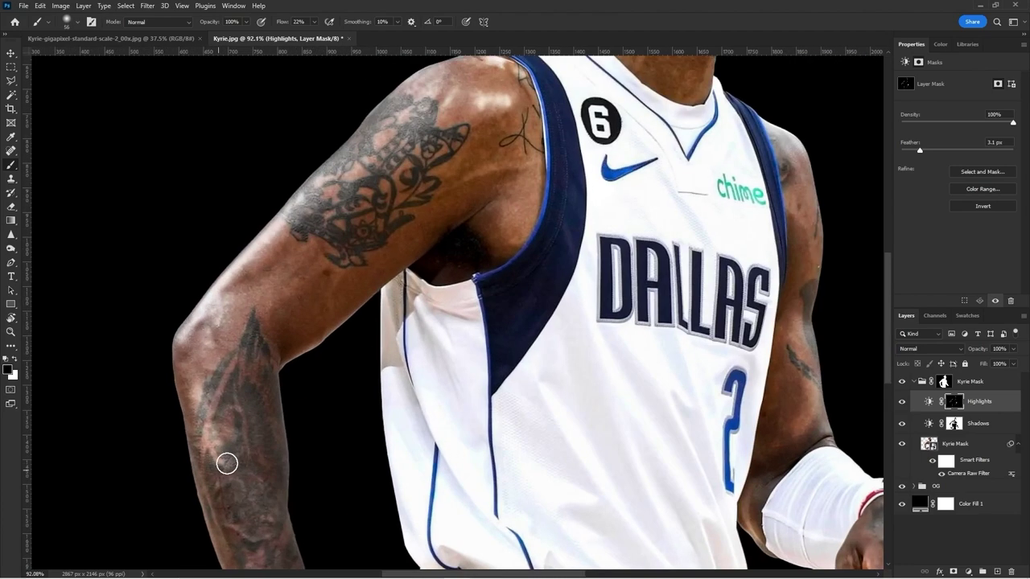
scroll(265, 368, "down", 4)
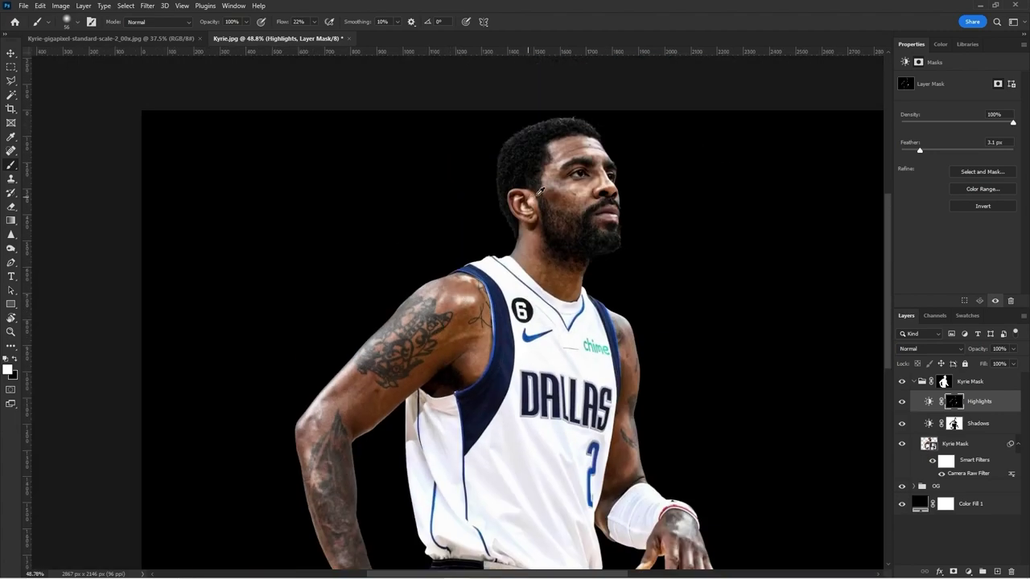
scroll(534, 192, "down", 2)
scroll(366, 334, "down", 2)
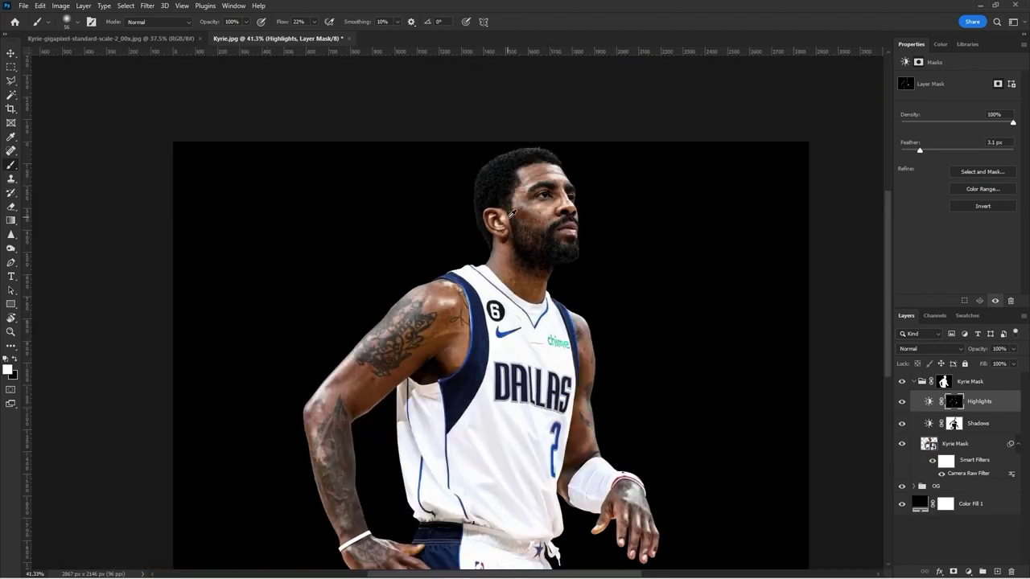
scroll(415, 270, "down", 2)
scroll(475, 269, "down", 4)
scroll(503, 265, "up", 2)
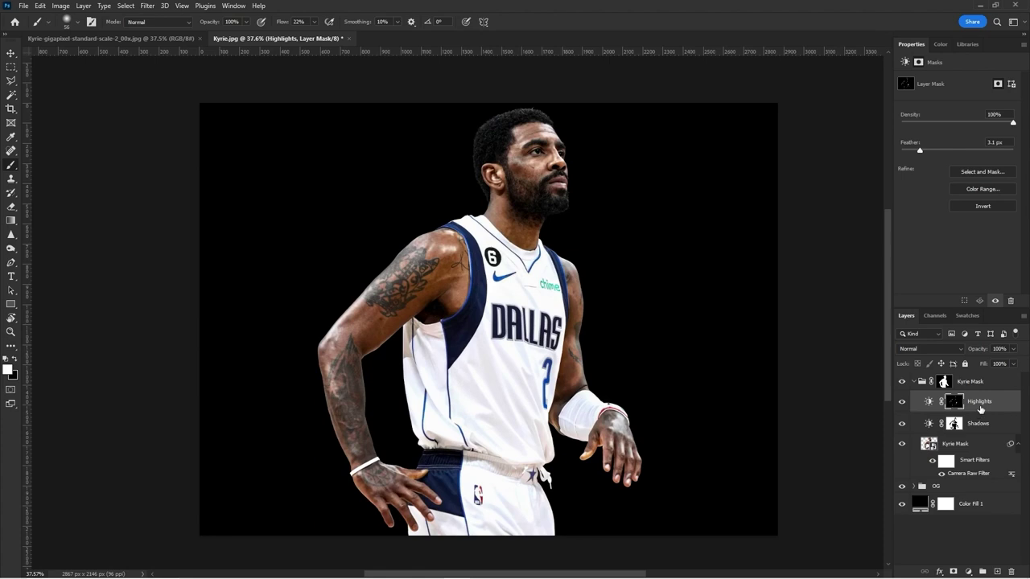
Step: Add a Selective Color adjustment above Highlights with Reds at Cyan -58, Magenta -1, Yellow -4 and Black +1
left_click(977, 409)
left_click(968, 572)
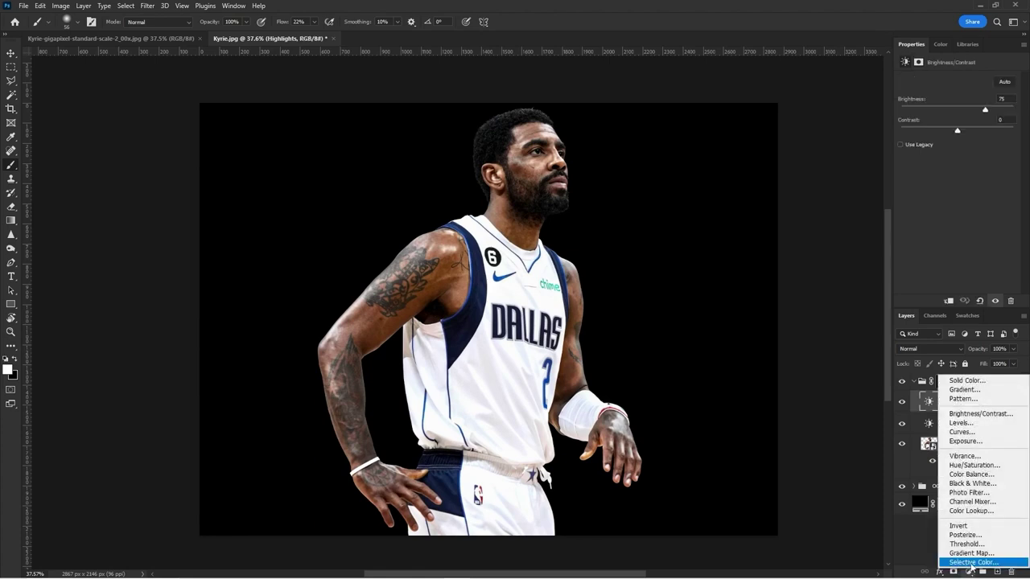
left_click(973, 562)
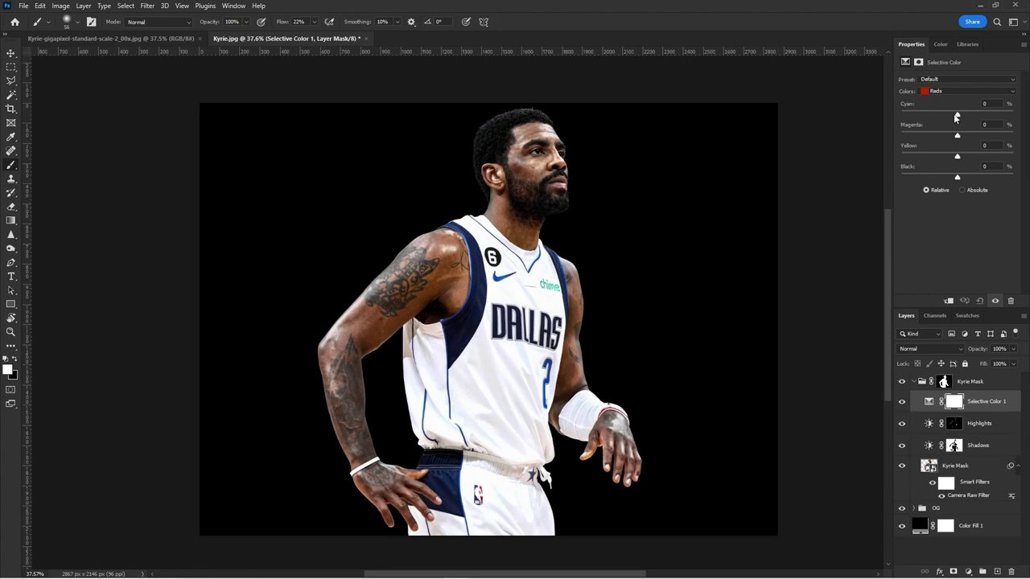
scroll(480, 193, "up", 2, "alt")
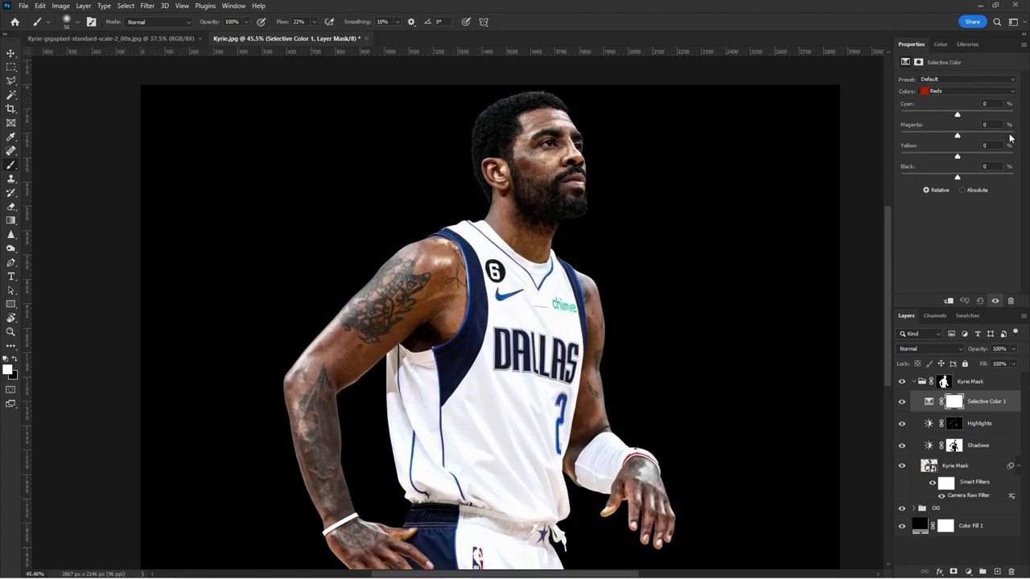
mouse_move(957, 135)
left_mouse_down()
mouse_move(931, 135)
mouse_move(959, 137)
left_mouse_up()
Step: Compare the player's skin tones with and without the Selective Color adjustment, both full figure and close up
left_click(902, 401)
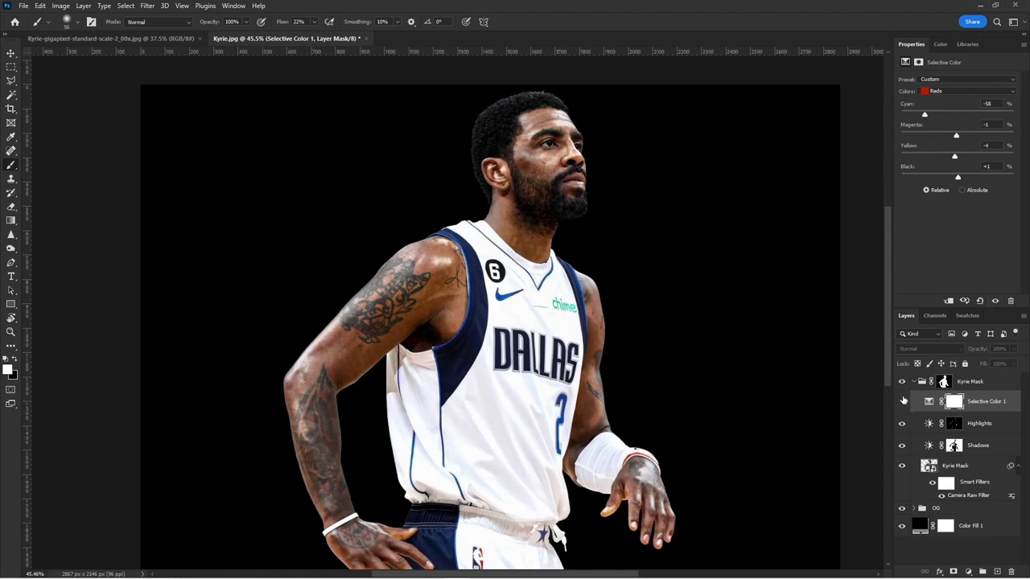
left_click(902, 401)
left_click(902, 401)
left_click(902, 400)
left_click(902, 400)
left_click(902, 401)
scroll(668, 191, "down", 6)
scroll(632, 160, "up", 10)
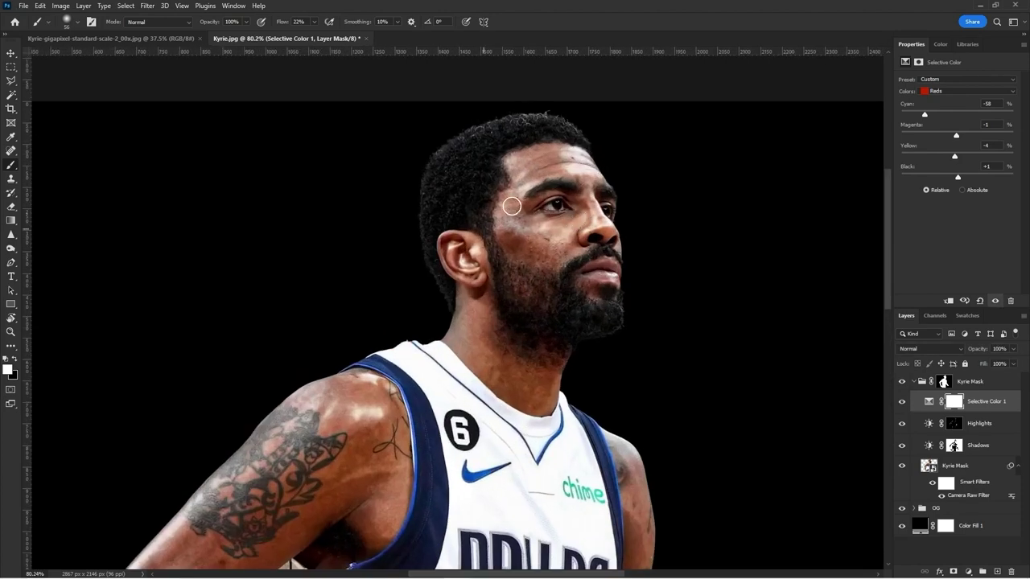
scroll(531, 193, "down", 6)
scroll(546, 201, "up", 4)
scroll(543, 203, "down", 5)
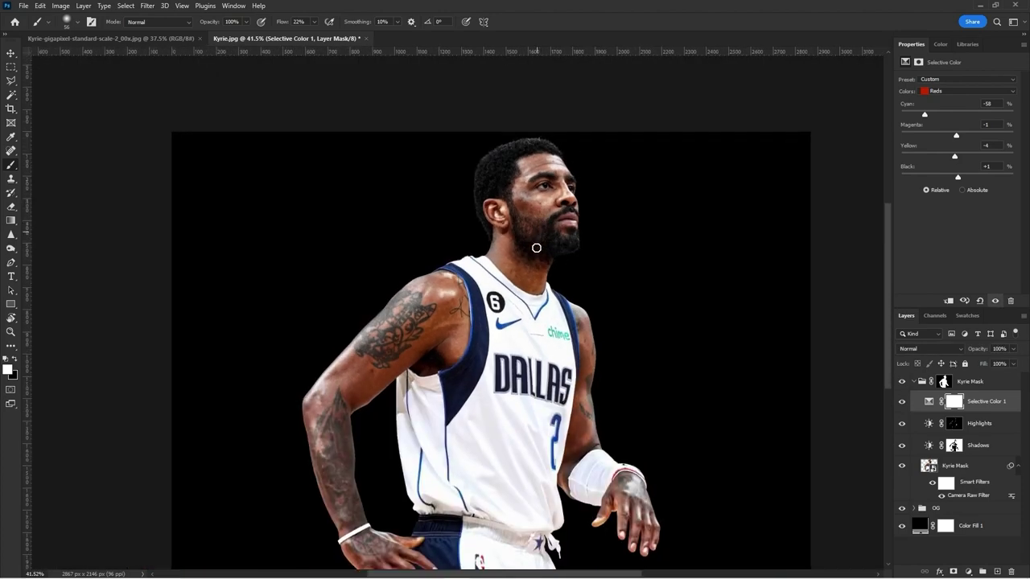
scroll(537, 239, "down", 1)
Step: Examine the face up close with and without the Shadows adjustment
left_click(975, 412)
scroll(577, 89, "up", 9)
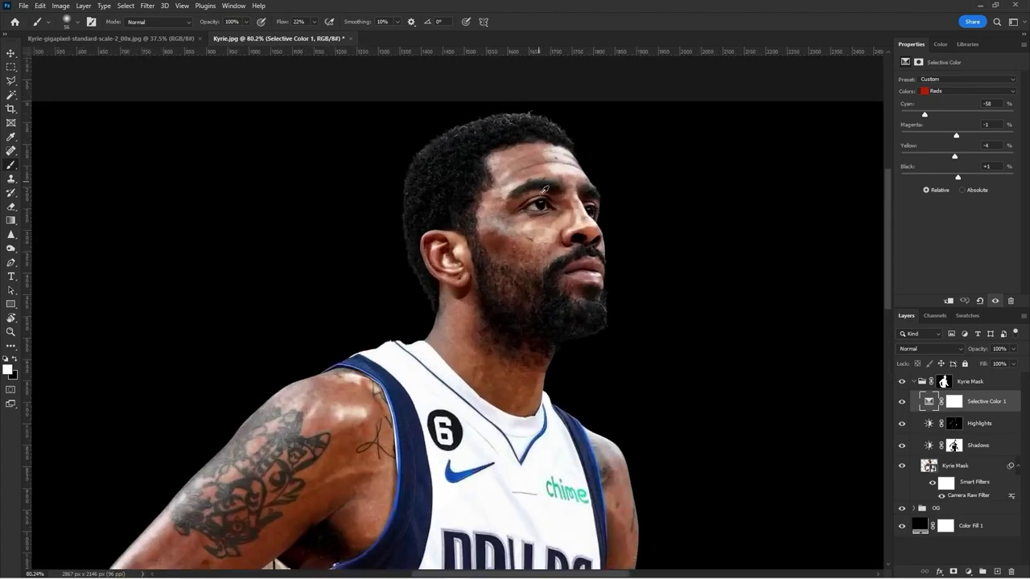
key("v")
scroll(529, 201, "down", 3)
scroll(568, 187, "up", 4)
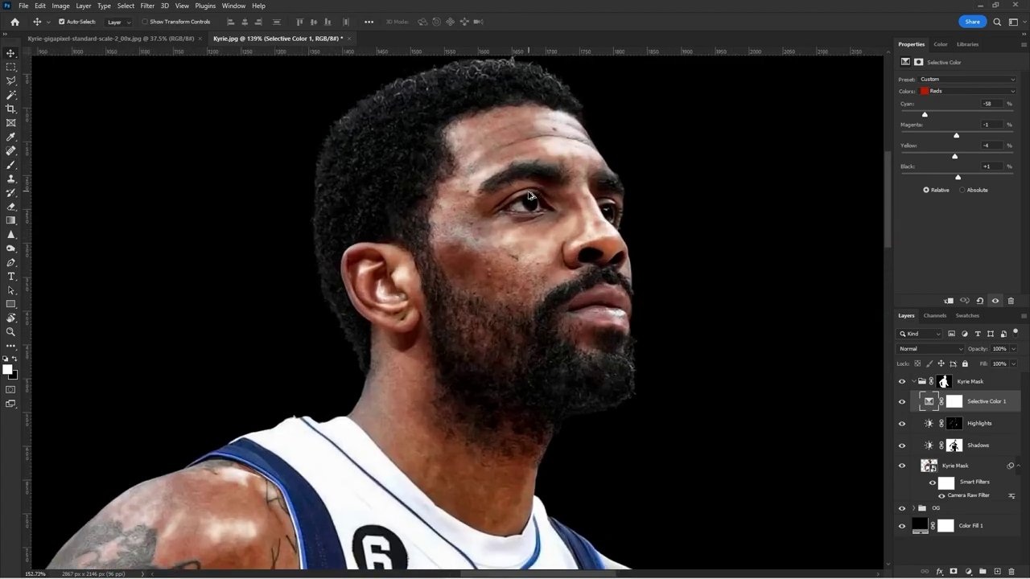
left_click(902, 446)
left_click(901, 446)
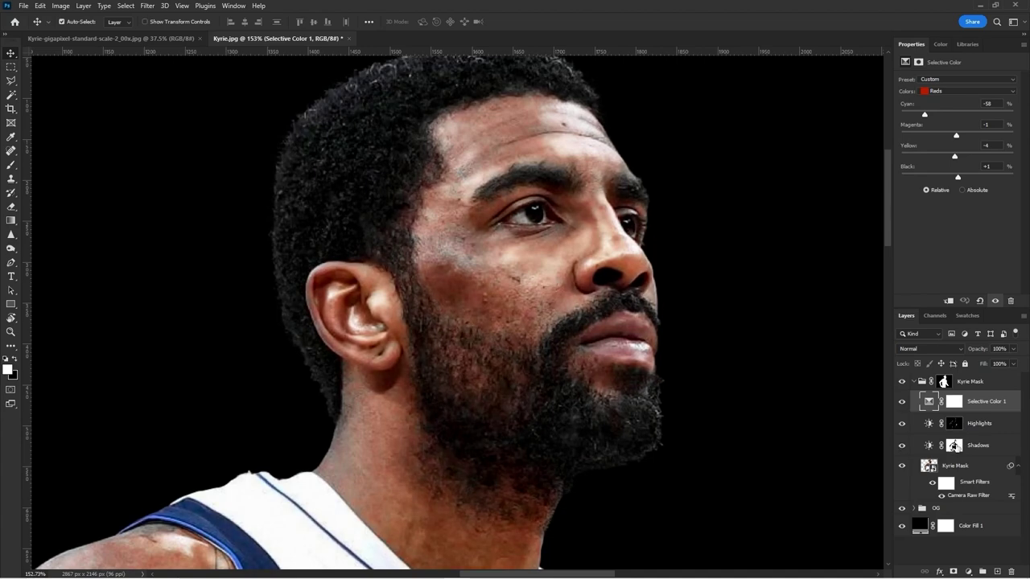
Step: Set the brush flow to 100% and paint black on the Shadows mask over both eyes
left_click(955, 446)
key("b")
scroll(540, 223, "up", 4)
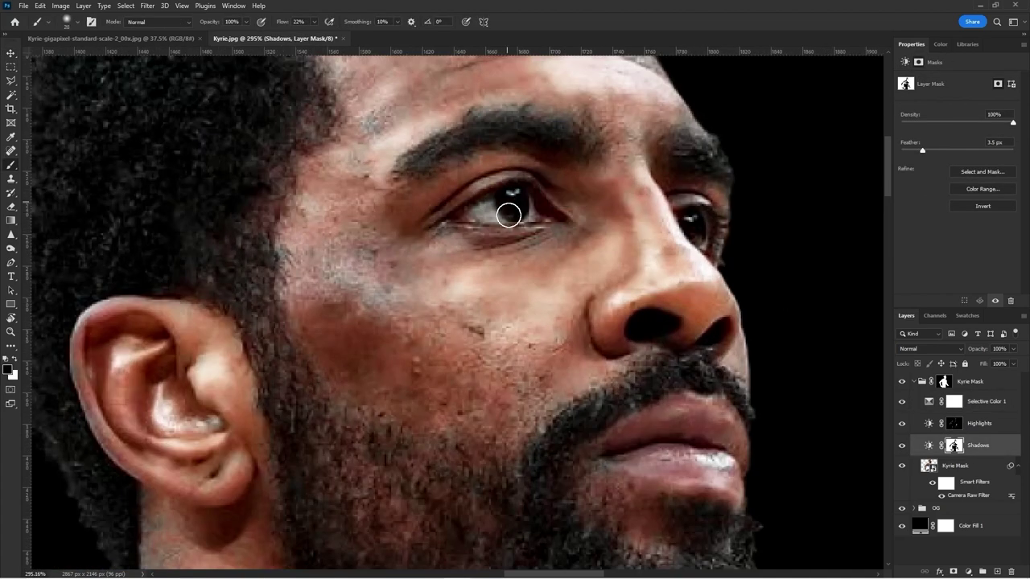
left_click(315, 22)
mouse_move(514, 215)
left_mouse_down()
mouse_move(520, 205)
mouse_move(506, 211)
left_mouse_up()
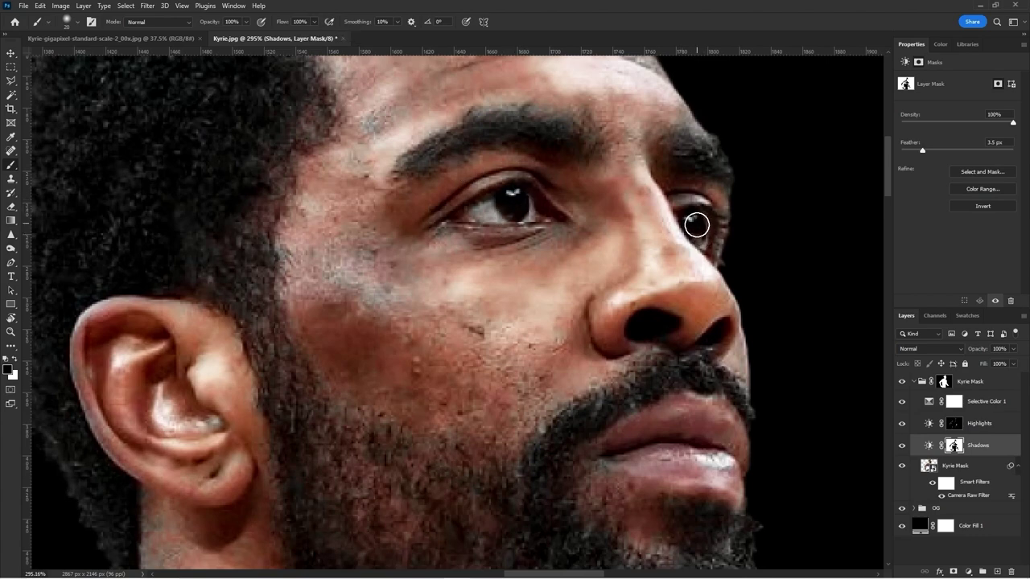
mouse_move(690, 235)
left_mouse_down()
mouse_move(689, 214)
mouse_move(686, 227)
left_mouse_up()
scroll(563, 242, "down", 5)
scroll(563, 241, "up", 4)
Step: Add a Brightness/Contrast adjustment above Selective Color, set Brightness to 150 and invert its mask to black
left_click(990, 423)
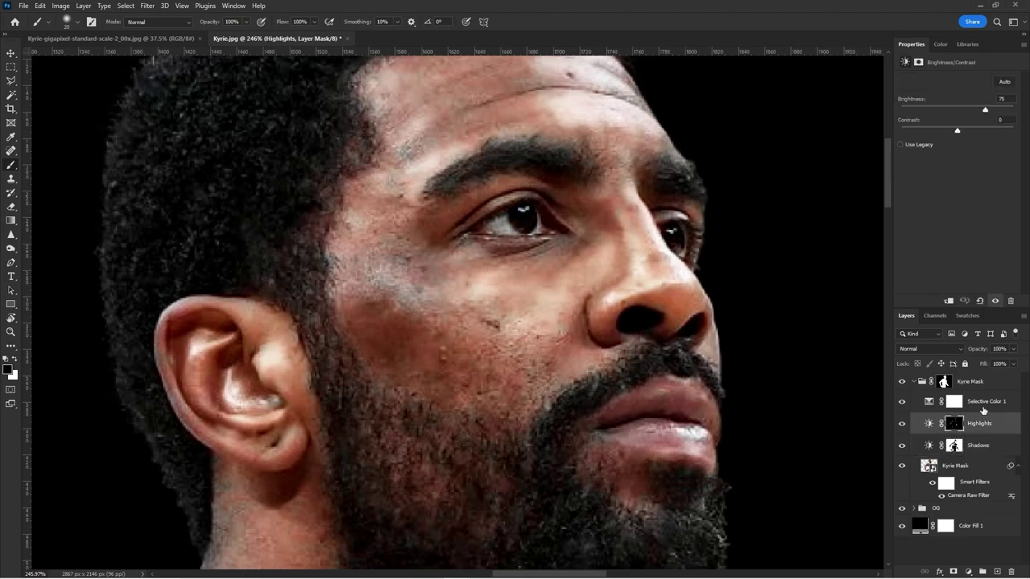
left_click(984, 403)
left_click(969, 569)
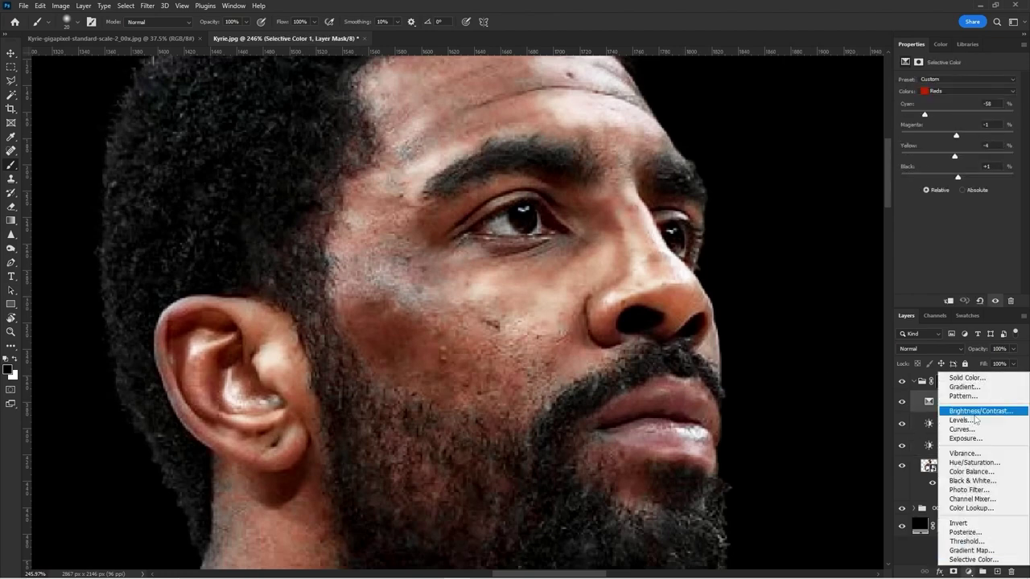
left_click(976, 412)
left_click_drag(972, 106, 1028, 108)
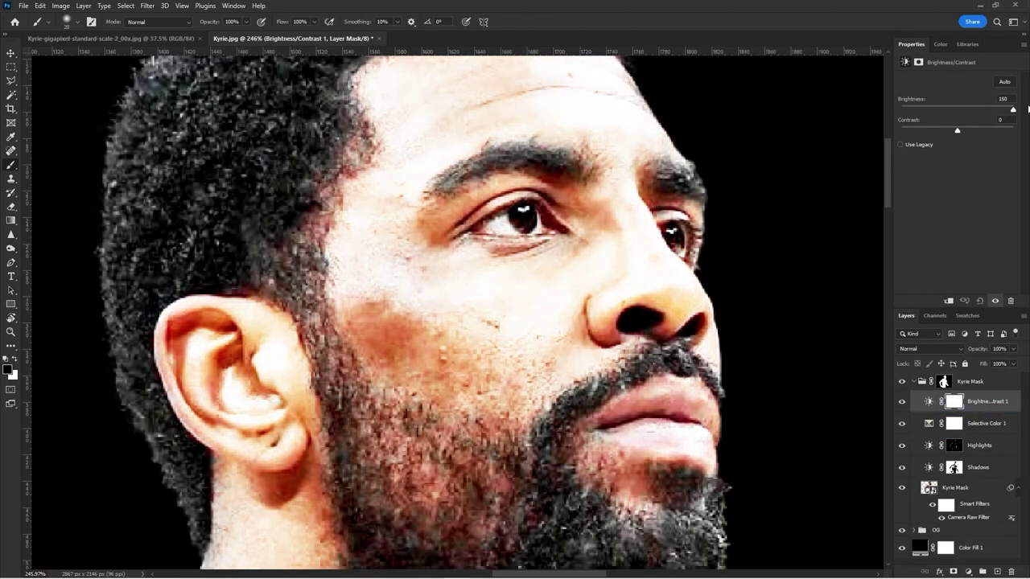
key("ctrl+i")
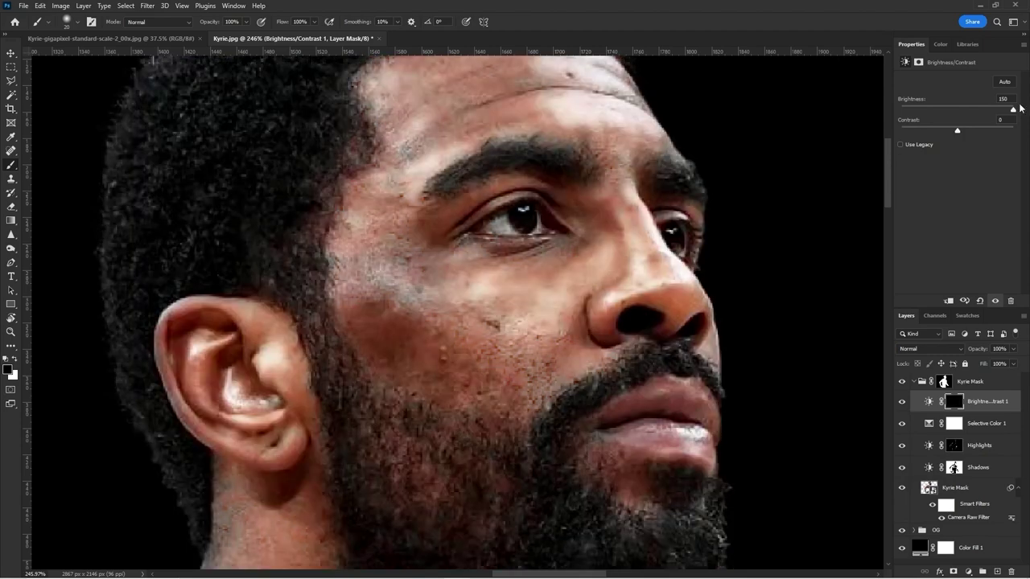
key("ctrl+i")
key("ctrl+i")
key("ctrl+i")
key("ctrl+i")
Step: Paint white on the new Brightness/Contrast mask over the irises and catchlights of both eyes with a small brush
scroll(524, 210, "up", 7)
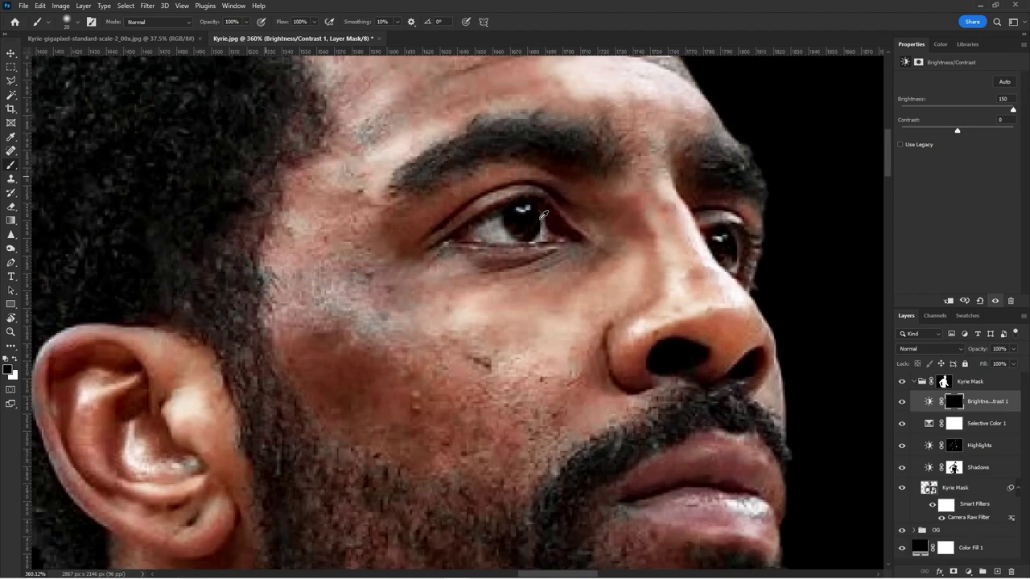
key("x")
mouse_move(515, 200)
left_mouse_down()
mouse_move(504, 200)
mouse_move(529, 233)
mouse_move(510, 237)
left_mouse_up()
mouse_move(498, 236)
left_mouse_down()
mouse_move(501, 207)
mouse_move(519, 206)
left_mouse_up()
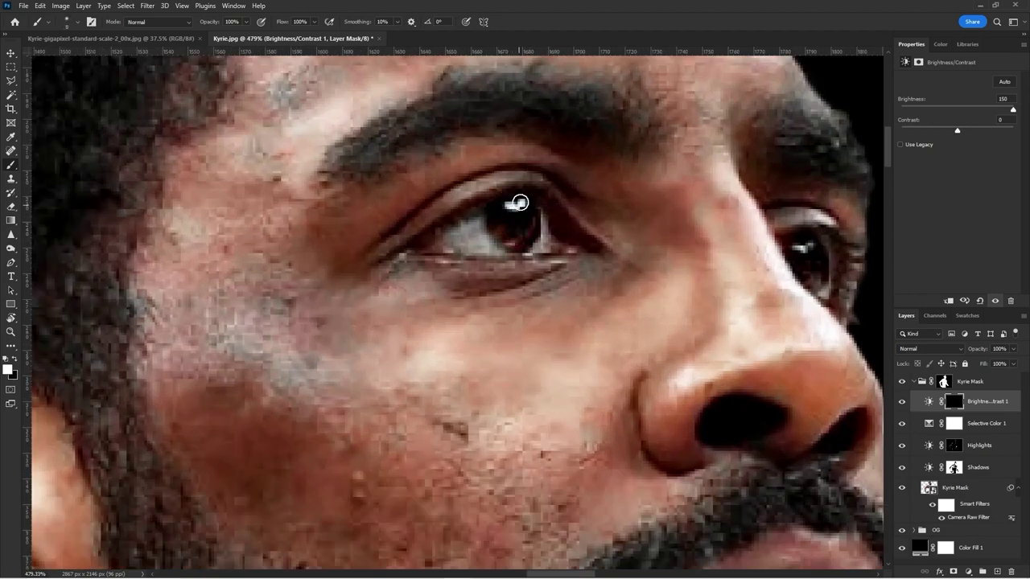
mouse_move(816, 277)
left_mouse_down()
mouse_move(814, 246)
mouse_move(801, 249)
left_mouse_up()
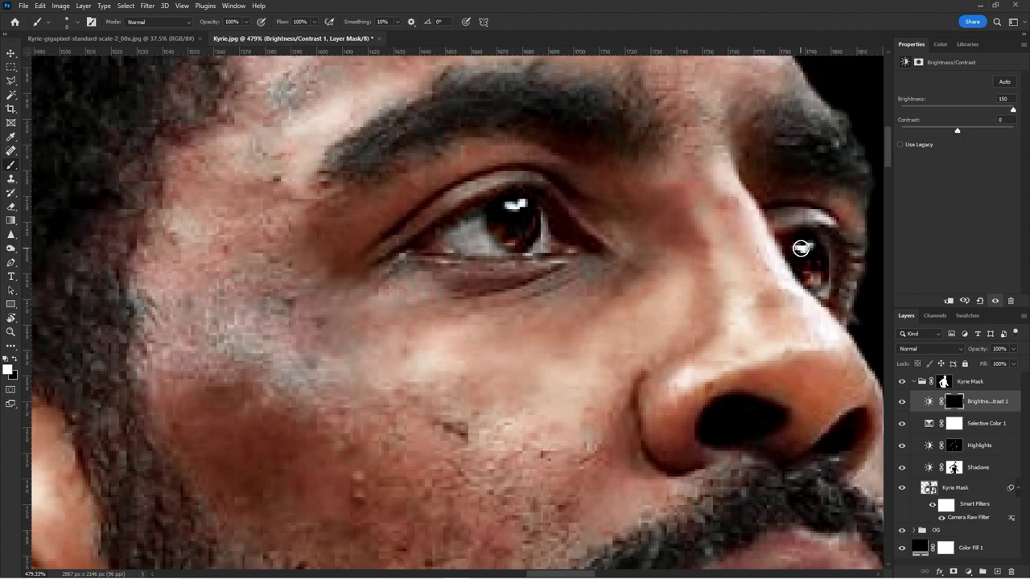
Step: Set the brush flow to 48% and refine the Brightness/Contrast mask on the near eye's iris and inner corner, alternating white and black
scroll(701, 225, "down", 6)
scroll(310, 73, "up", 4)
left_click(314, 23)
right_click(561, 279, "alt")
key("x")
right_click(533, 237, "alt")
right_click(521, 221, "alt")
key("x")
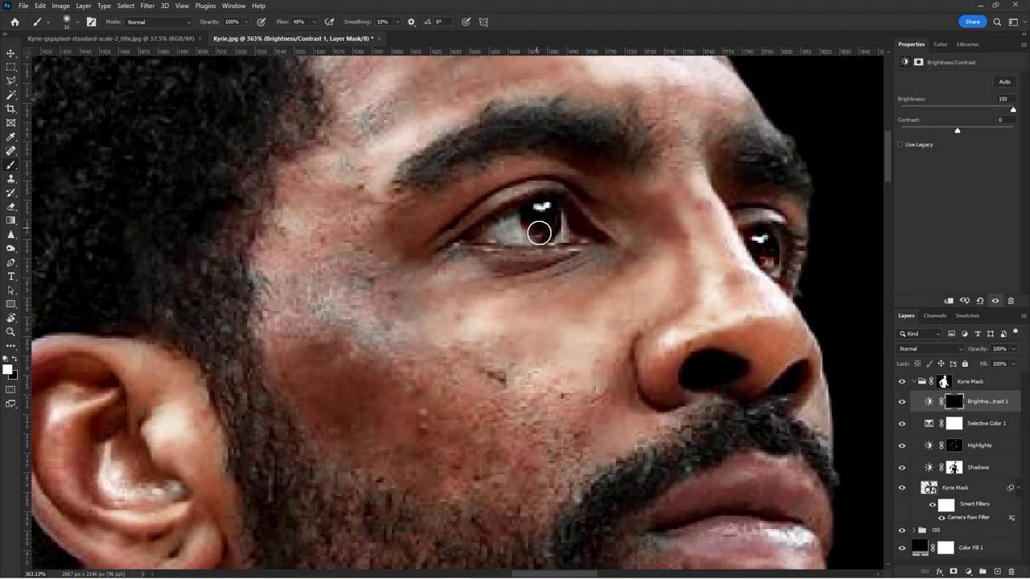
key("x")
mouse_move(533, 232)
left_mouse_down()
mouse_move(552, 212)
mouse_move(548, 233)
mouse_move(542, 210)
mouse_move(552, 228)
mouse_move(534, 232)
left_mouse_up()
key("x")
left_click_drag(625, 241, 583, 213)
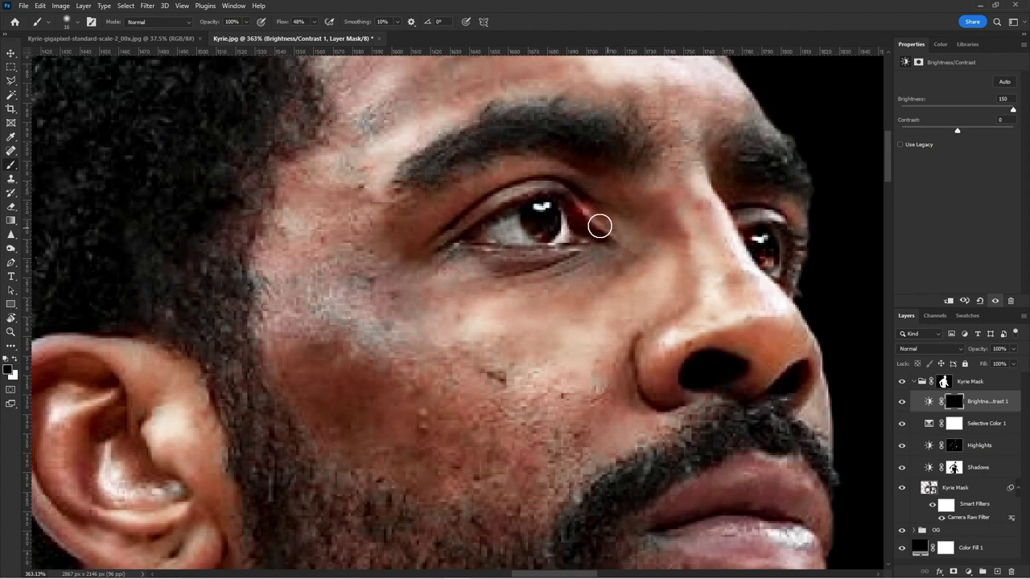
Step: Add a Black & White adjustment above the eye-brightening layer and invert its mask to black
scroll(564, 206, "down", 5)
scroll(564, 206, "down", 3)
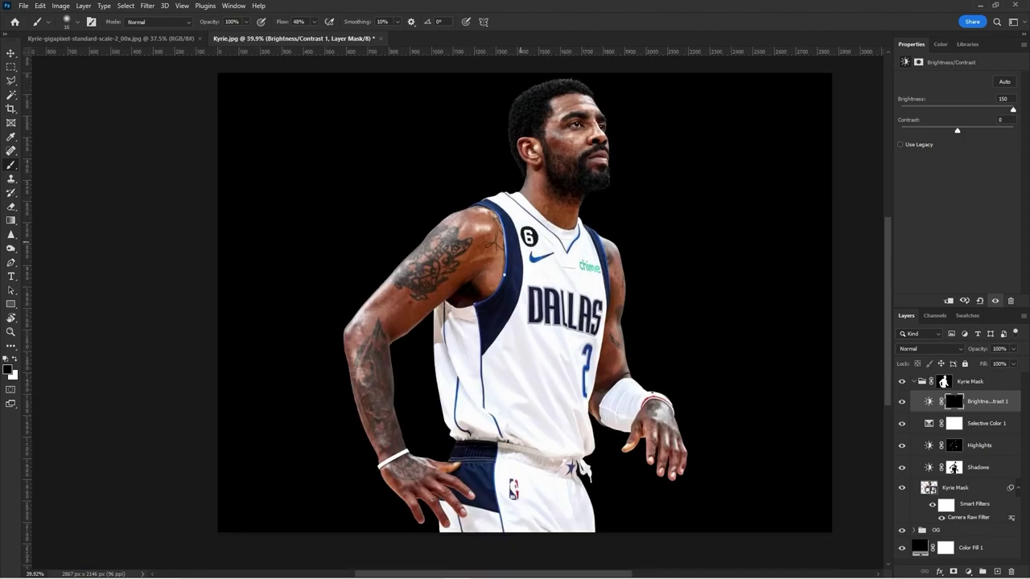
scroll(558, 307, "down", 1)
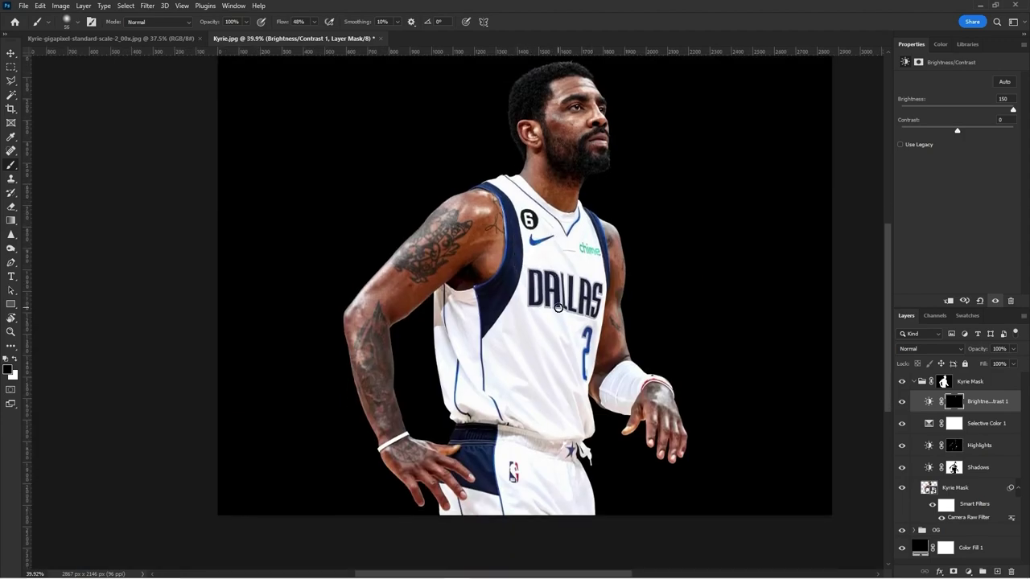
left_click(988, 411)
scroll(478, 282, "down", 2)
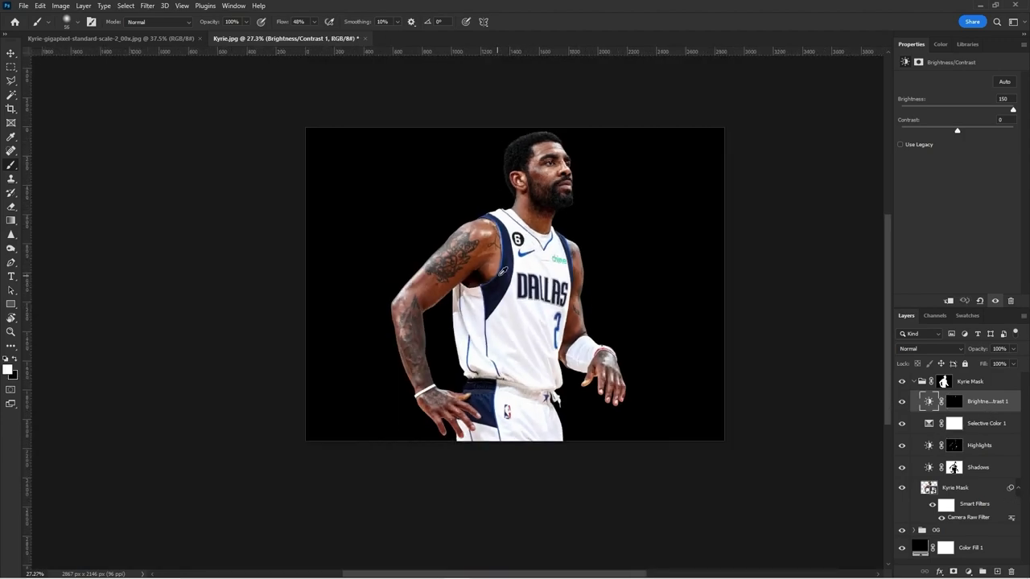
scroll(504, 270, "up", 3)
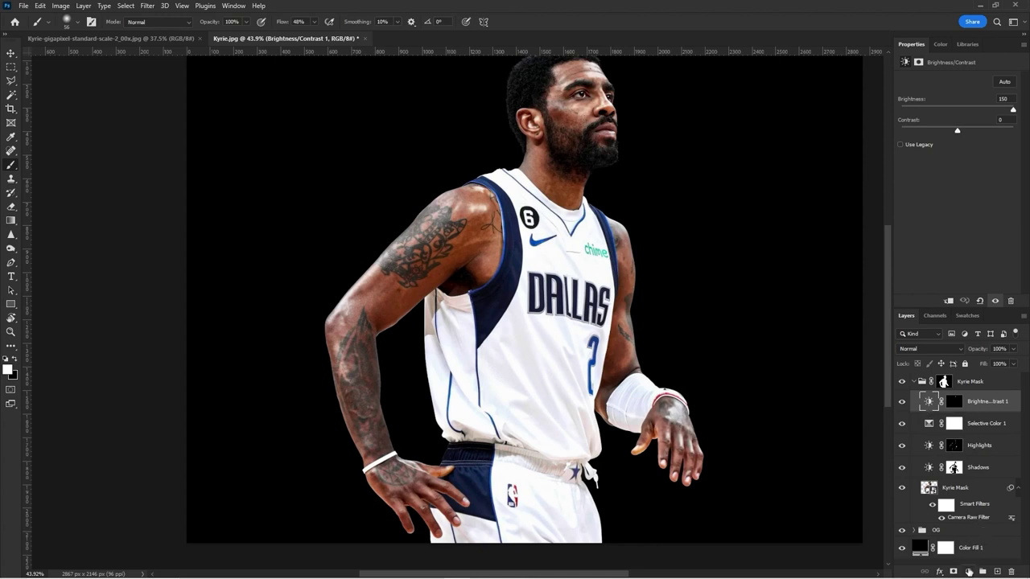
left_click(969, 571)
left_click(954, 488)
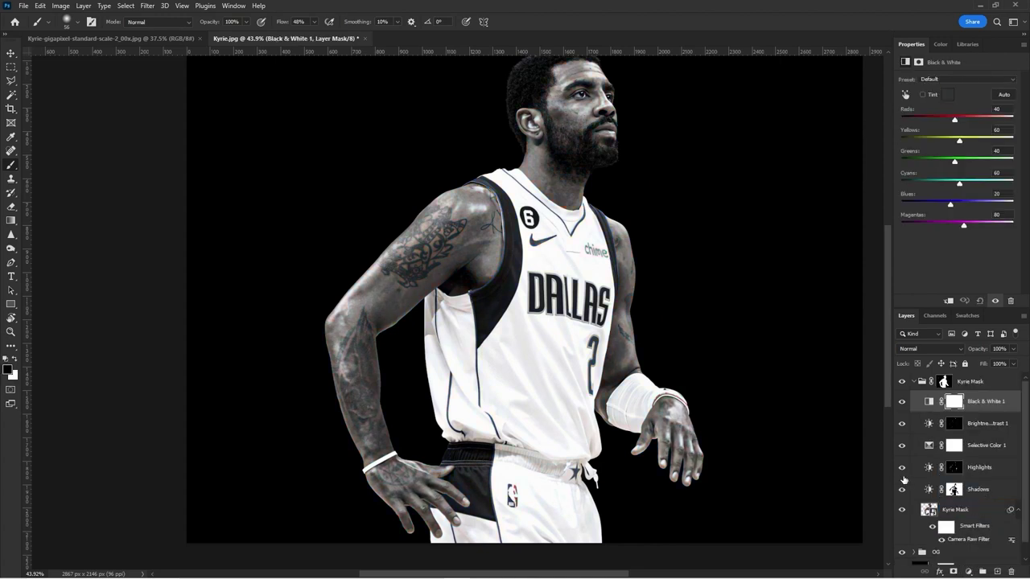
scroll(695, 276, "down", 2)
scroll(695, 275, "up", 1)
key("ctrl+2")
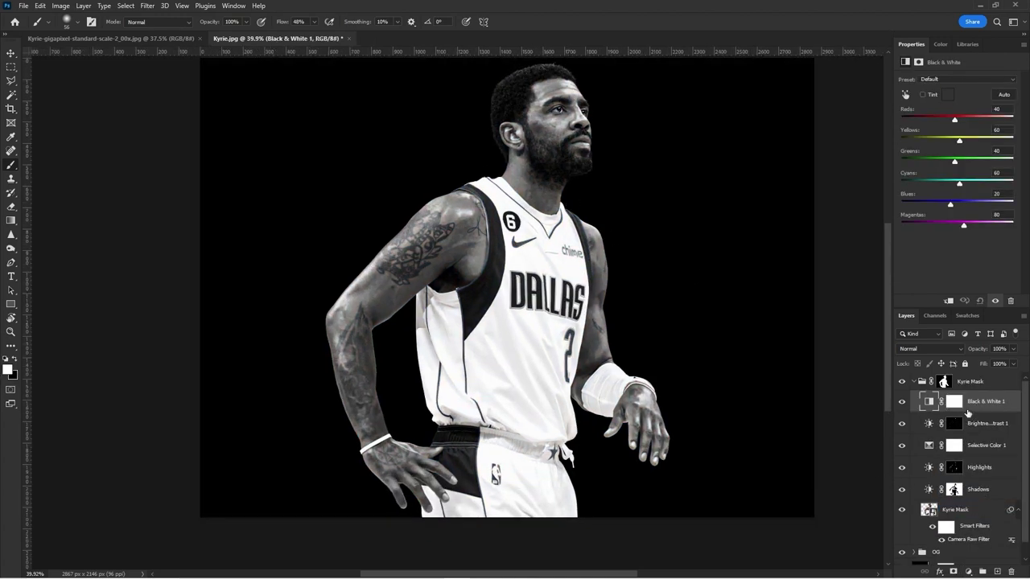
left_click(959, 408)
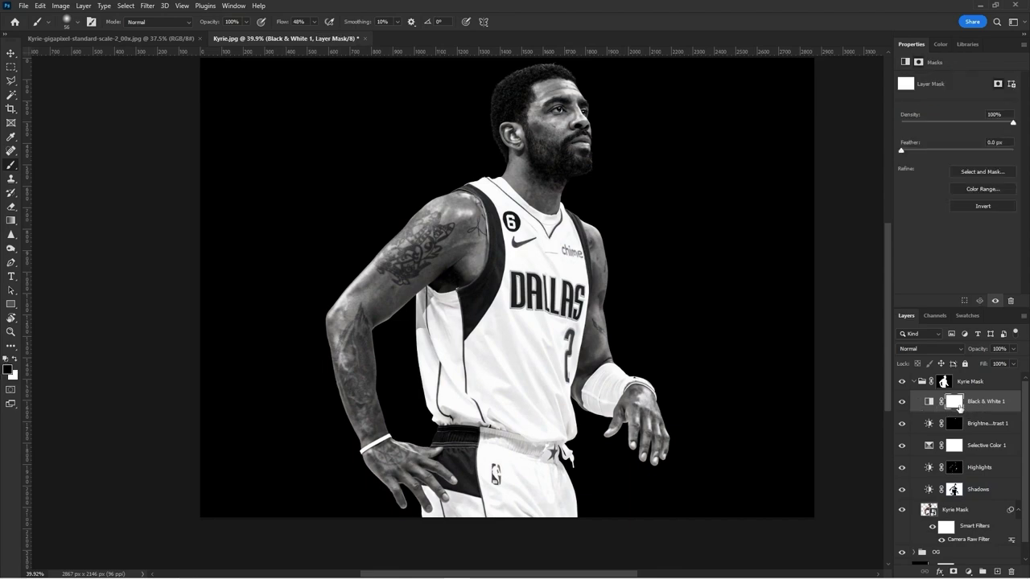
key("ctrl+i")
Step: Try painting white on the Black & White mask over the pinkish jersey fabric below the armpit
scroll(443, 299, "up", 5)
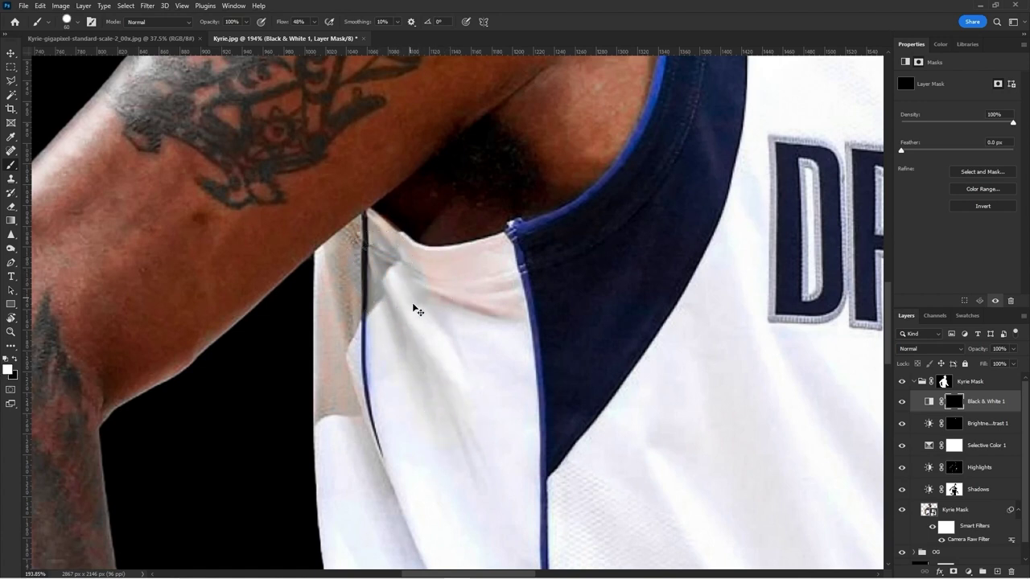
mouse_move(401, 267)
left_mouse_down()
mouse_move(479, 304)
mouse_move(411, 266)
mouse_move(482, 258)
mouse_move(492, 358)
left_mouse_up()
key("ctrl+z")
key("ctrl+shift+z")
scroll(437, 276, "up", 4)
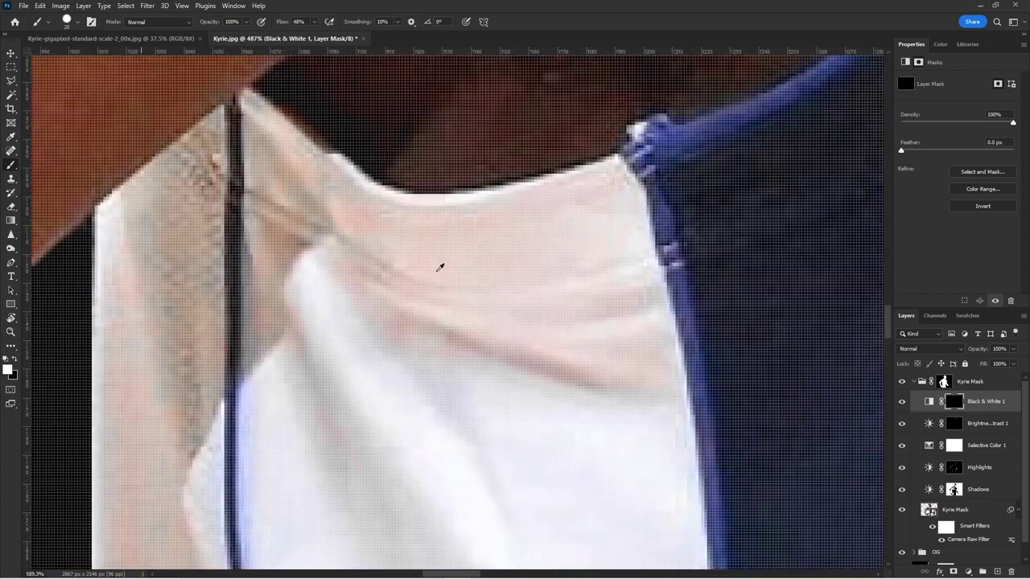
scroll(434, 282, "down", 1)
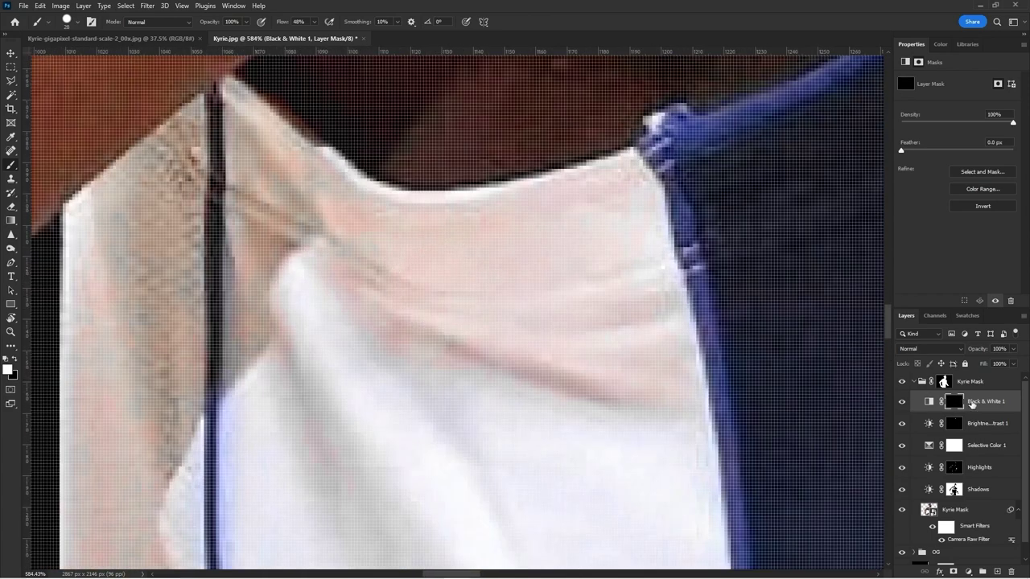
Step: Examine the white fabric under the arm and across the jersey for color casts
left_click(929, 402)
key("i")
mouse_move(418, 238)
left_mouse_down()
mouse_move(407, 239)
mouse_move(421, 244)
mouse_move(368, 398)
mouse_move(475, 476)
mouse_move(600, 368)
mouse_move(482, 325)
left_mouse_up()
scroll(481, 324, "down", 3)
scroll(479, 327, "down", 2)
left_click_drag(669, 354, 612, 483)
scroll(544, 418, "down", 3)
scroll(595, 450, "up", 2)
left_click_drag(576, 411, 676, 515)
scroll(531, 427, "down", 3)
scroll(483, 414, "down", 3)
left_click_drag(474, 440, 544, 472)
scroll(539, 471, "down", 2)
left_click_drag(462, 511, 460, 471)
scroll(483, 418, "down", 4)
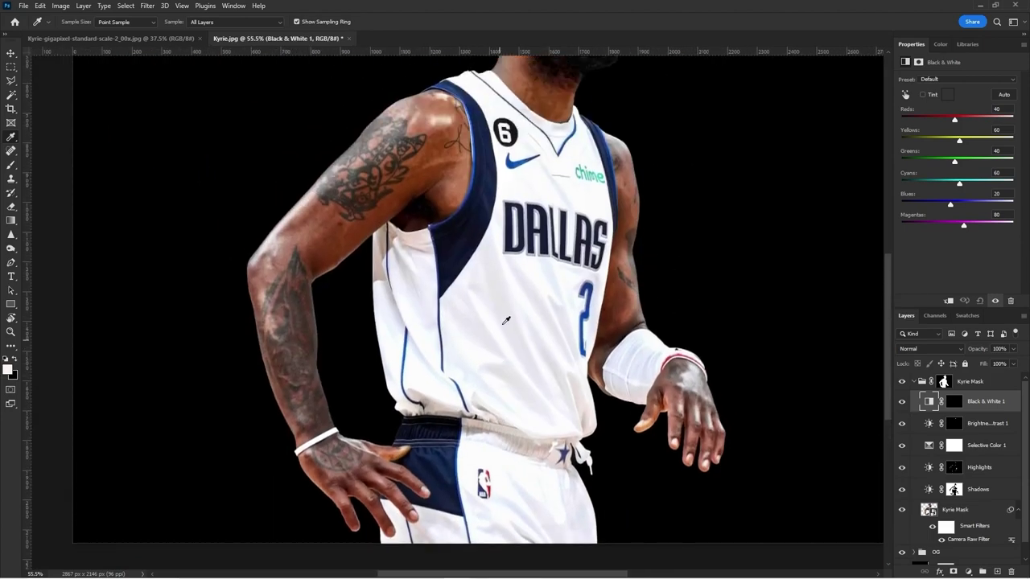
scroll(523, 217, "up", 7)
left_click_drag(567, 142, 589, 130)
left_click_drag(631, 179, 511, 482)
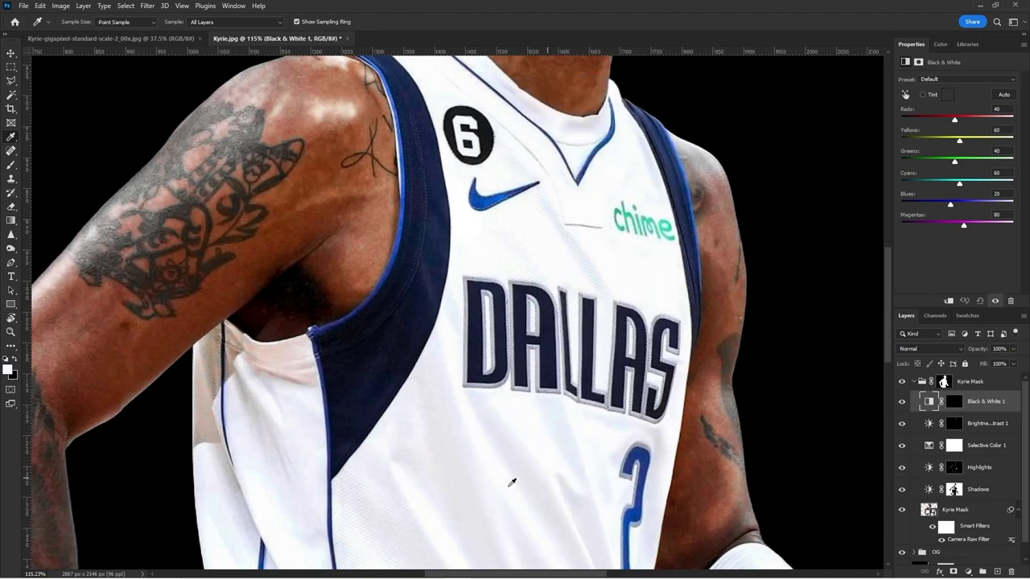
scroll(461, 325, "down", 2)
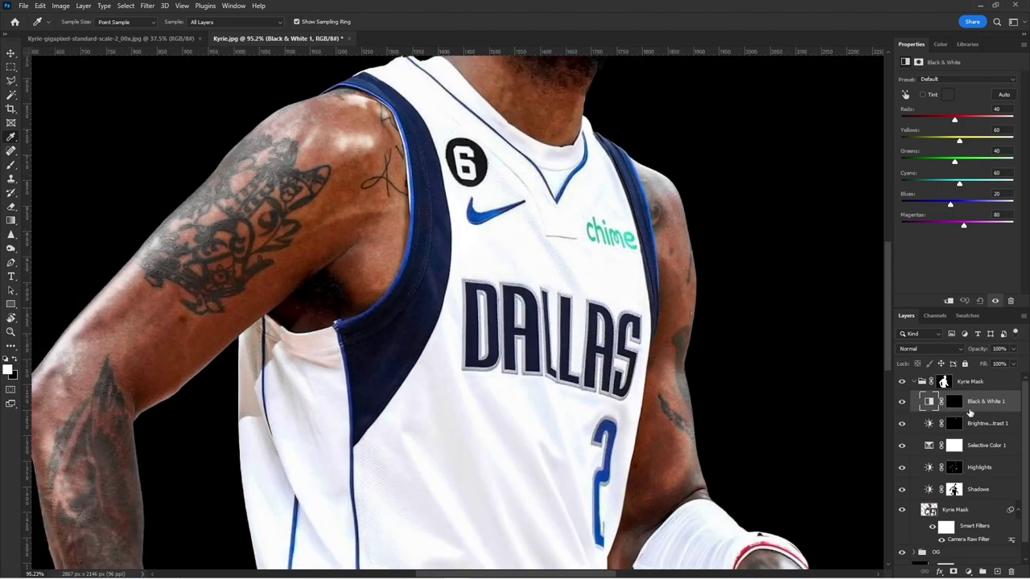
Step: Select the Kyrie Mask smart object layer and activate the Magic Wand tool
left_click(956, 402)
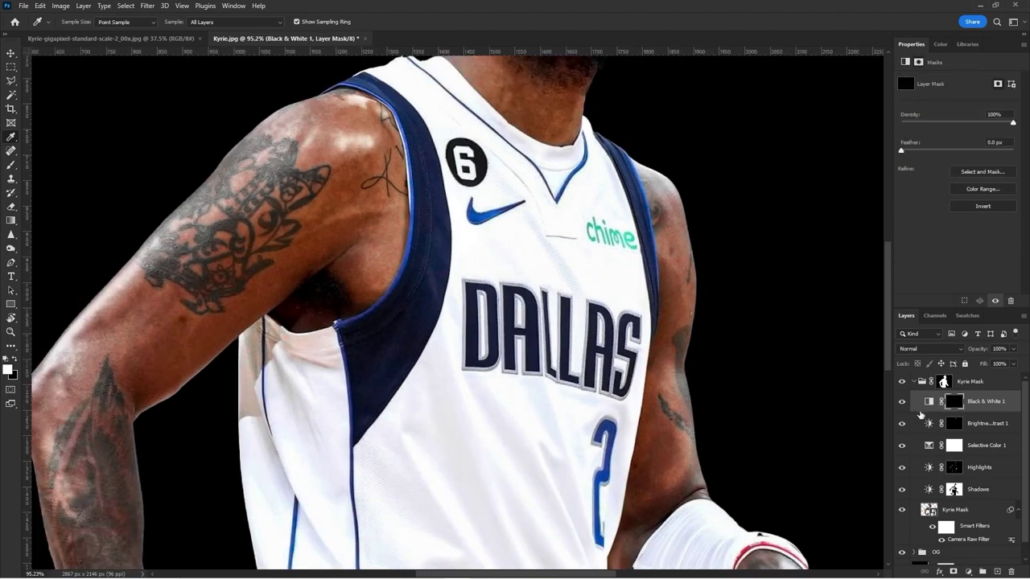
key("b")
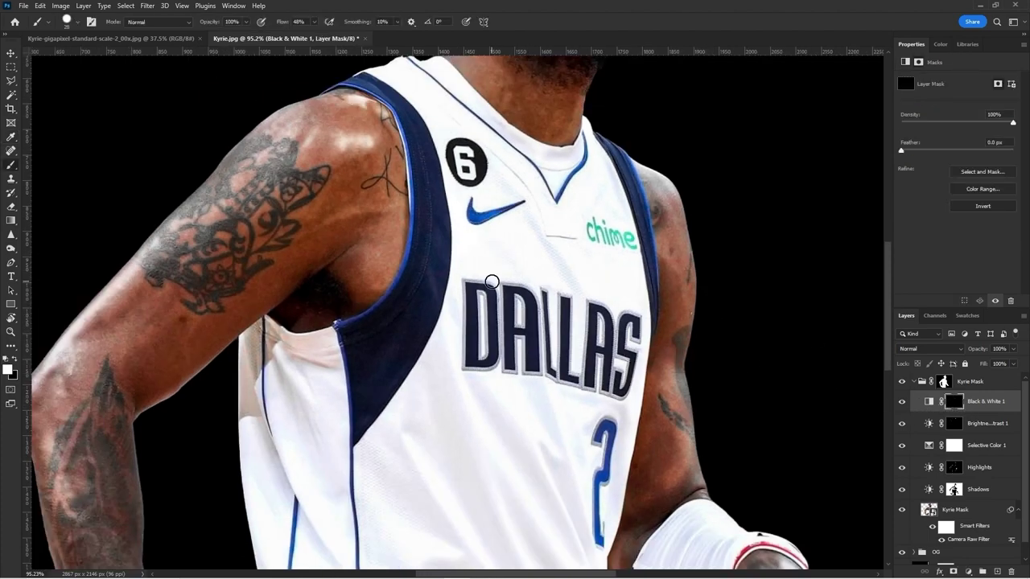
scroll(492, 282, "down", 2)
left_click(958, 509)
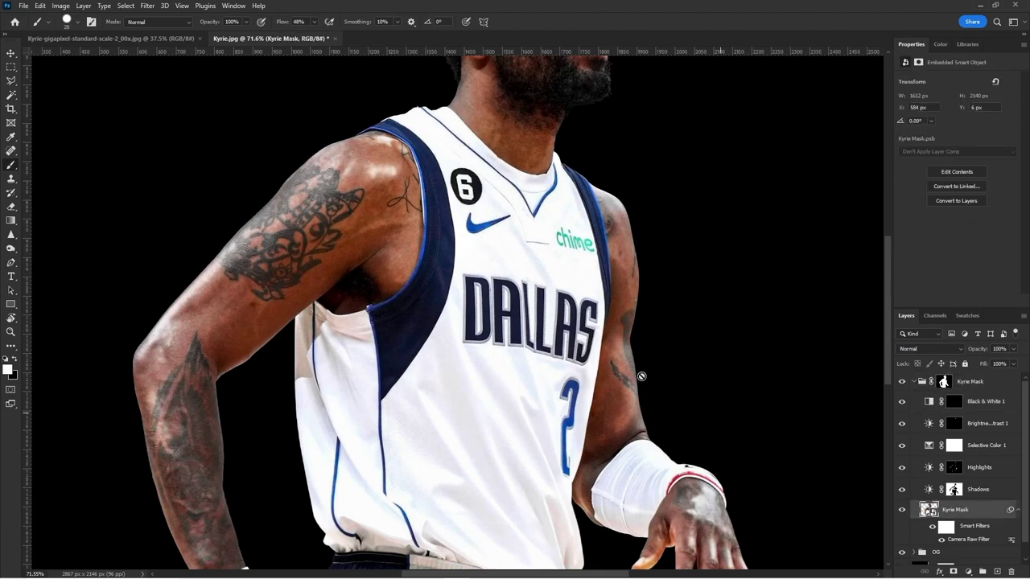
scroll(560, 303, "down", 3)
scroll(476, 266, "up", 3)
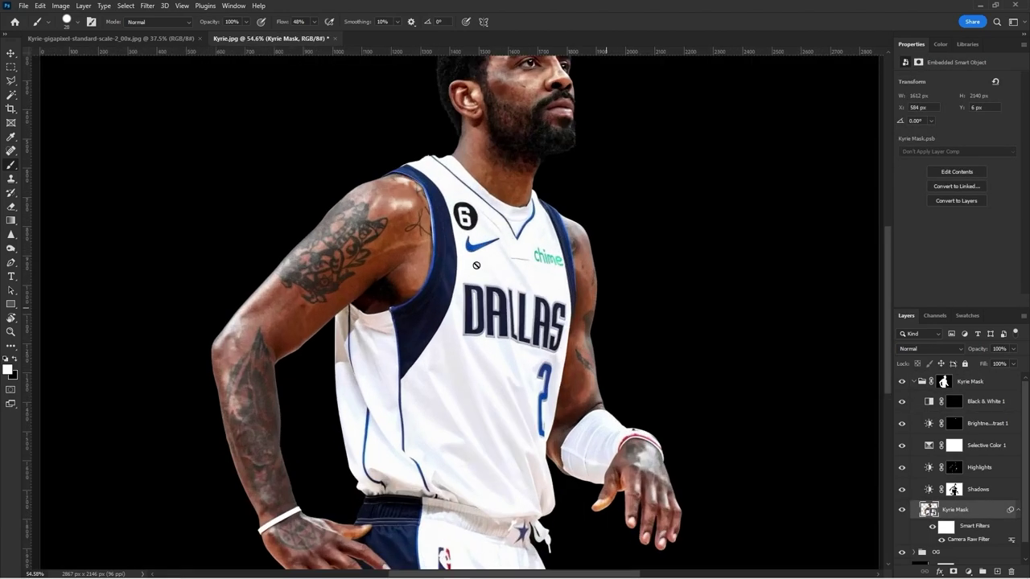
left_click(11, 96)
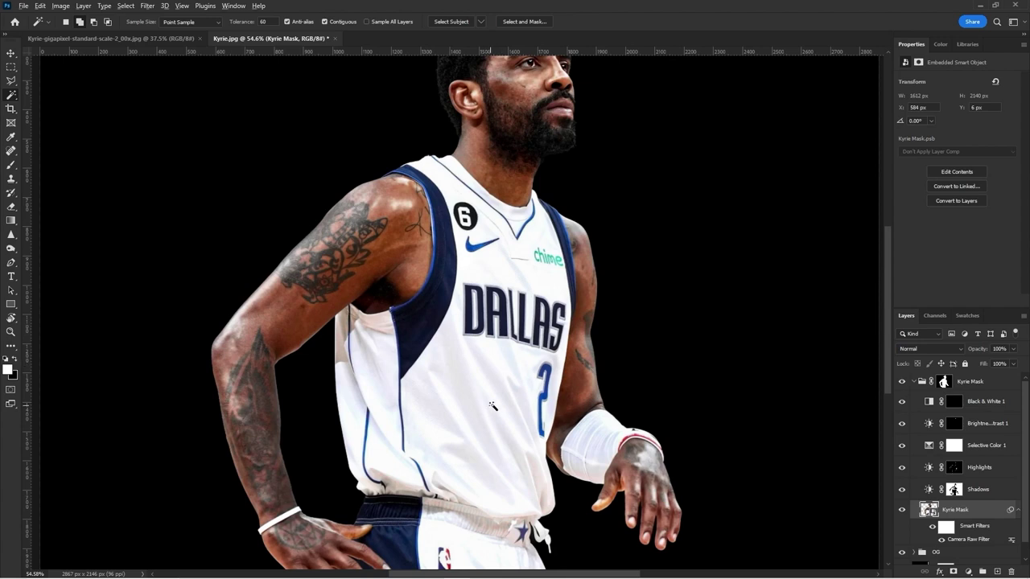
Step: Try selecting the white jersey fabric with a Magic Wand tolerance of 99, then deselect it
scroll(492, 406, "up", 2)
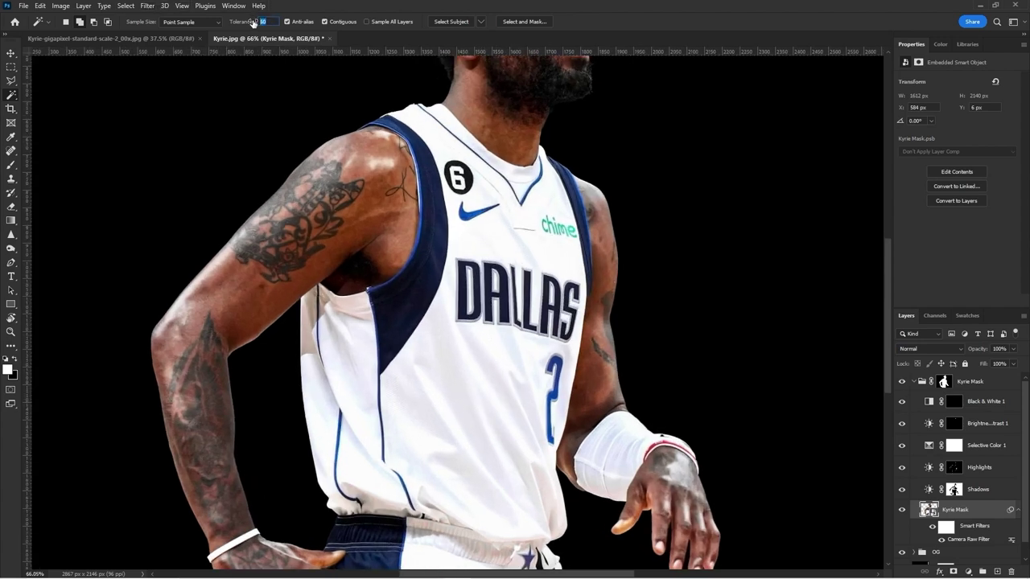
left_click(467, 328)
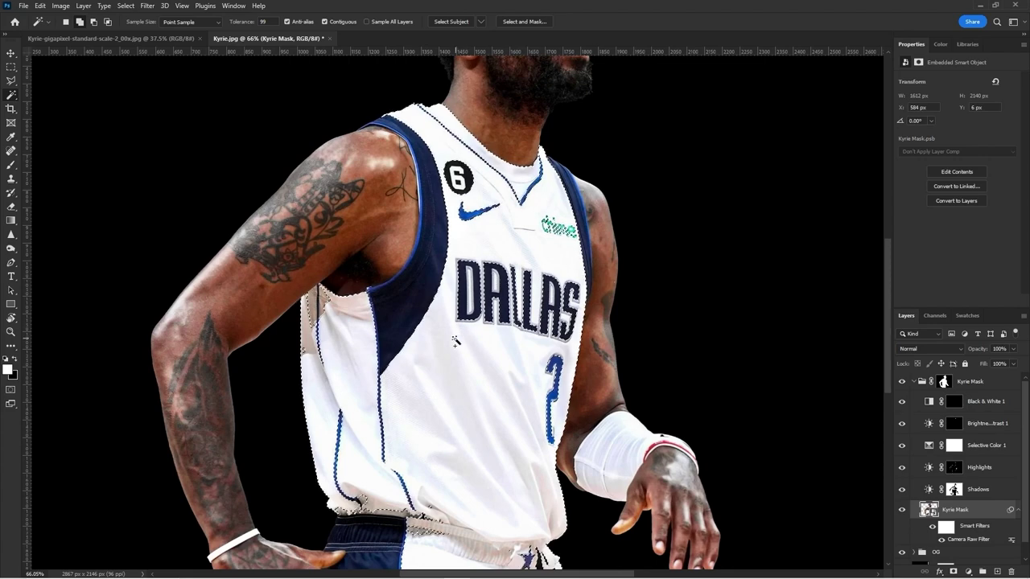
scroll(480, 334, "up", 3)
scroll(481, 334, "up", 3)
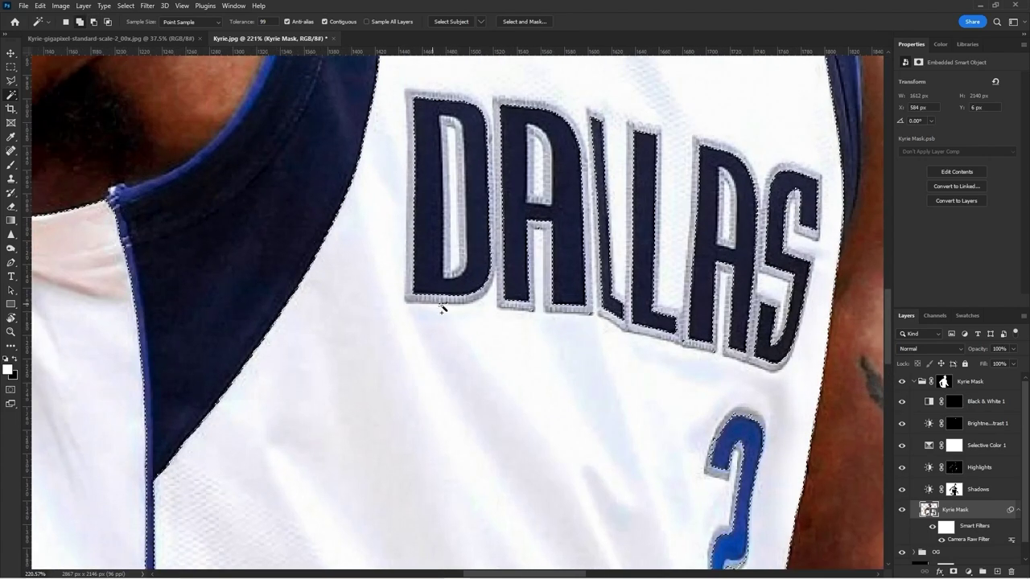
scroll(432, 283, "down", 2)
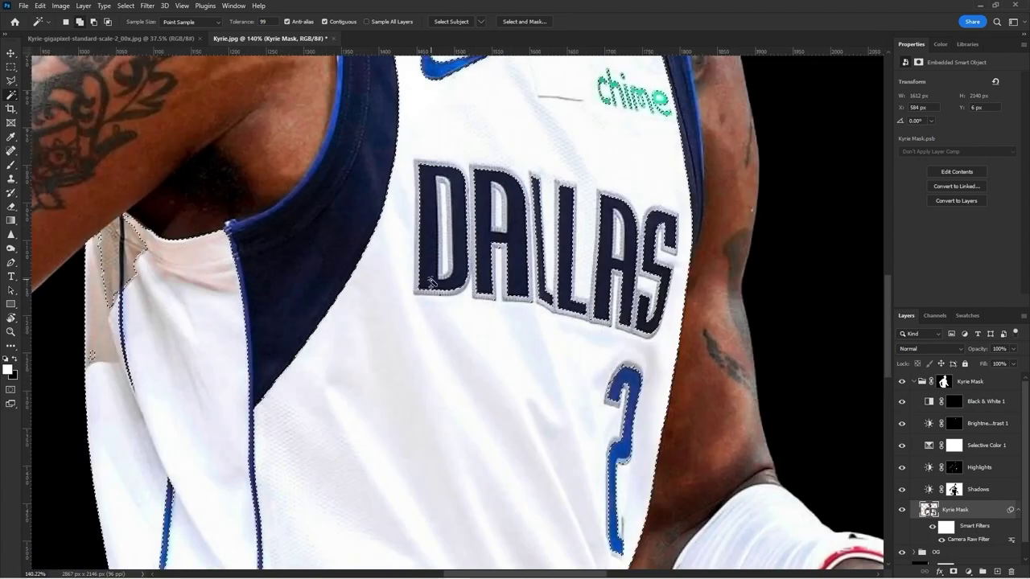
key("ctrl+d")
Step: Set the Magic Wand tolerance to 30 and select the white jersey fabric, including the pinkish area below the armpit
double_click(272, 21)
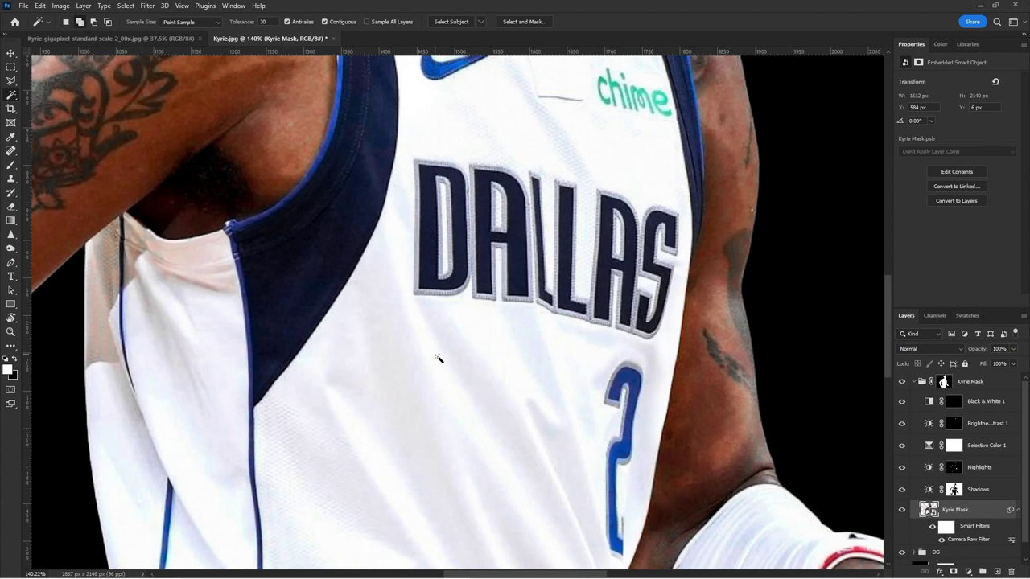
left_click(374, 307)
scroll(469, 305, "down", 3)
scroll(313, 291, "up", 3)
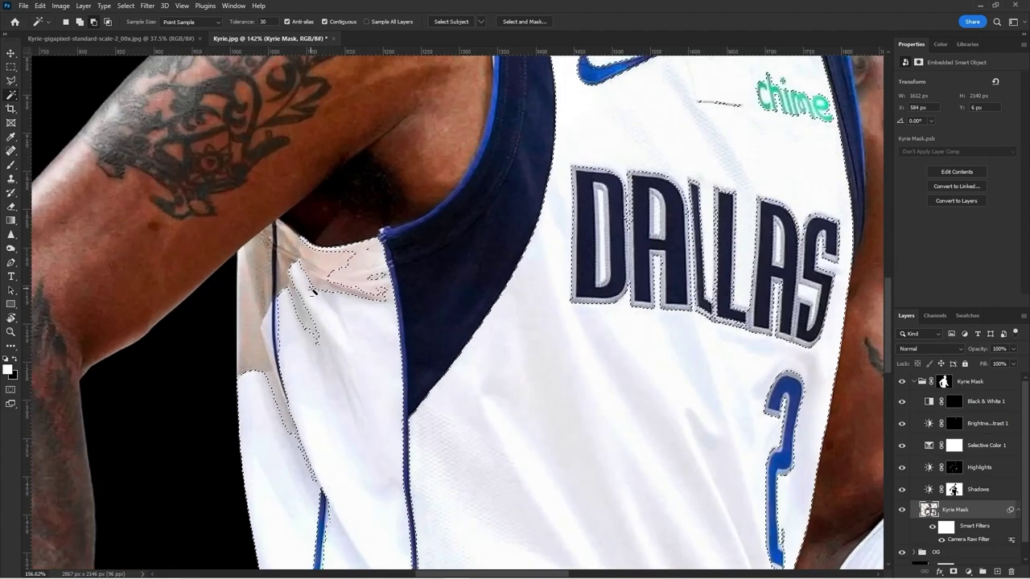
scroll(313, 292, "up", 2)
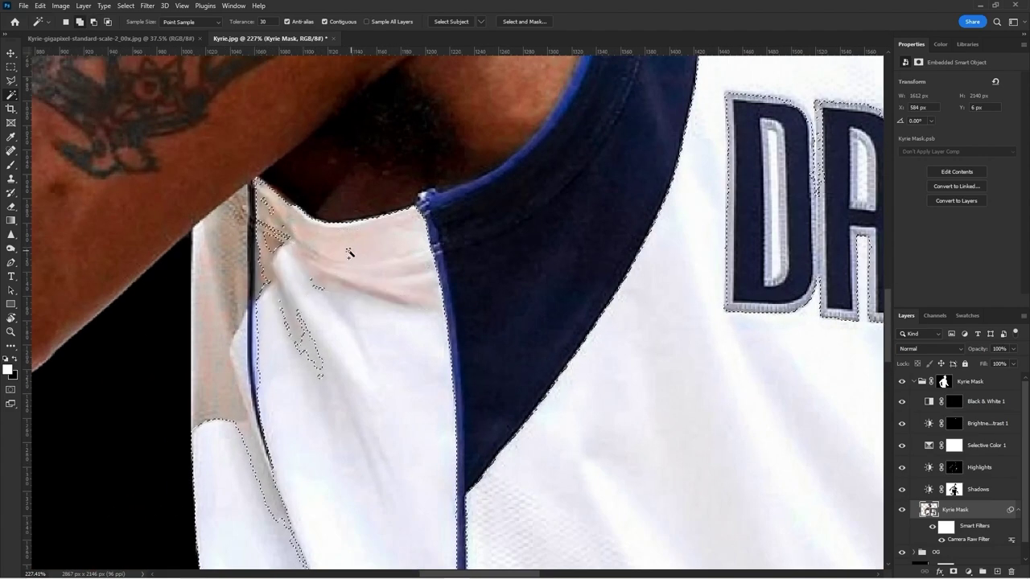
left_click(287, 226, "shift")
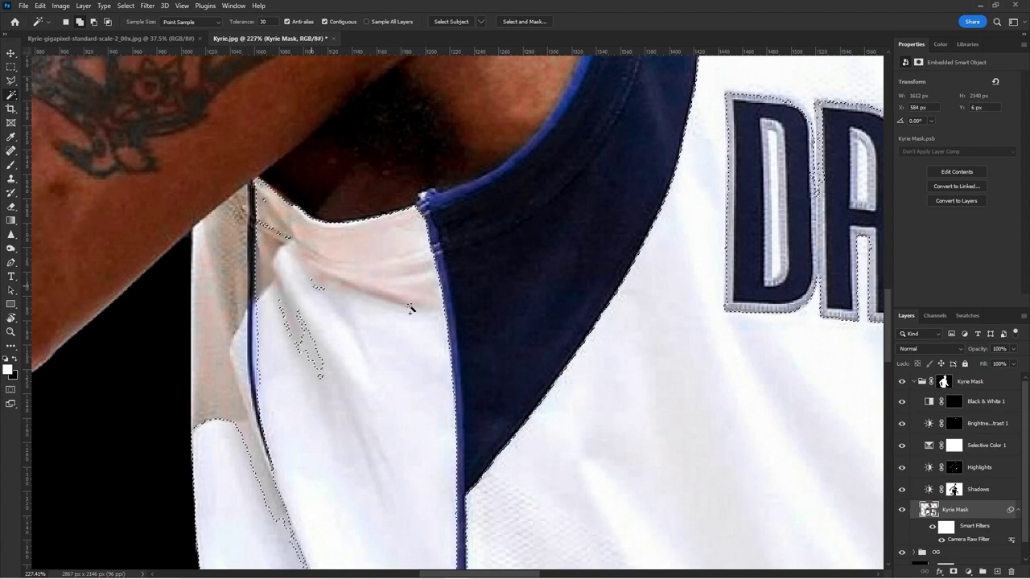
Step: Add the navy side panel to the jersey selection and subtract it again
left_click(540, 247, "shift")
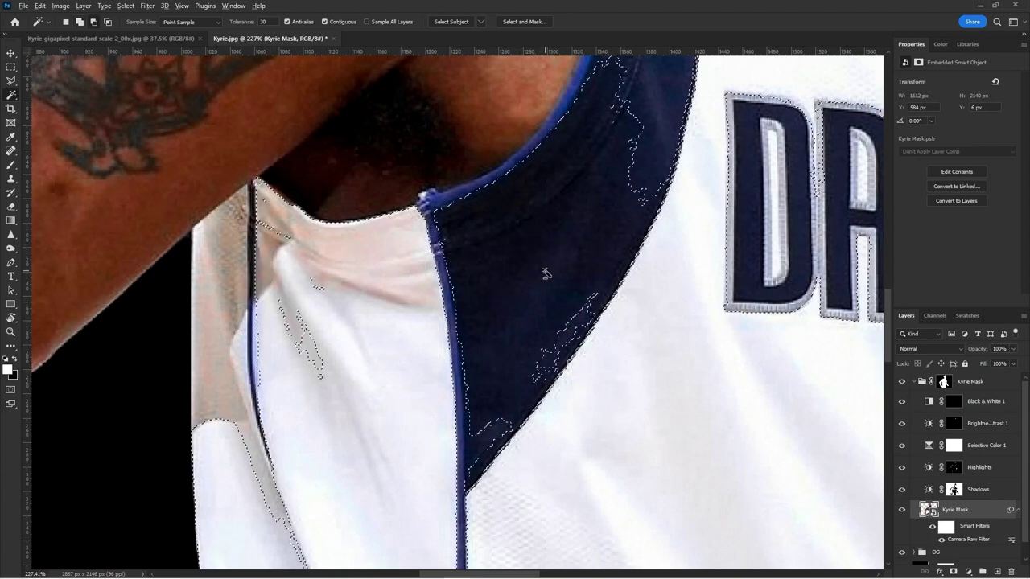
left_click(541, 273, "shift")
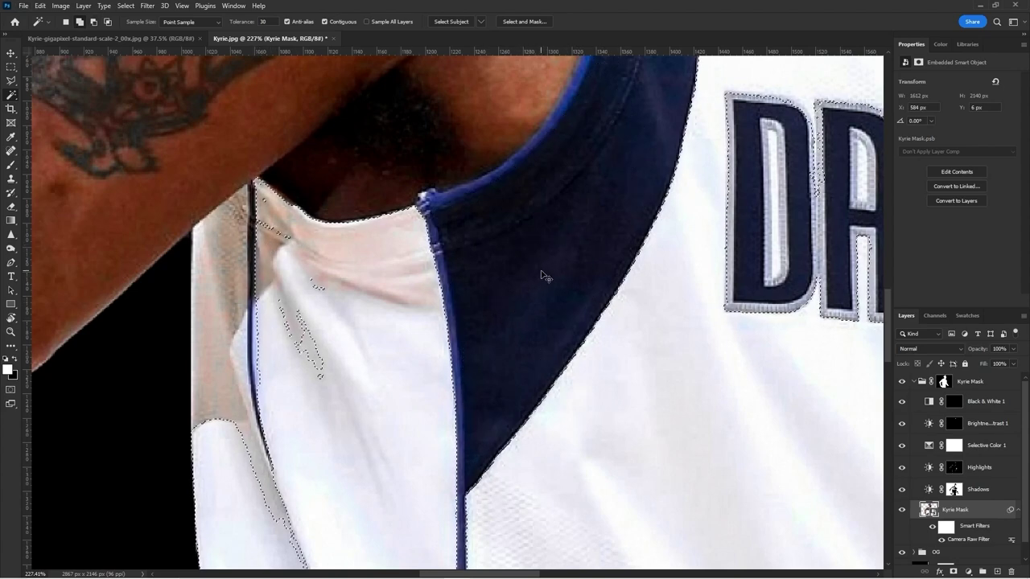
left_click(516, 273, "shift")
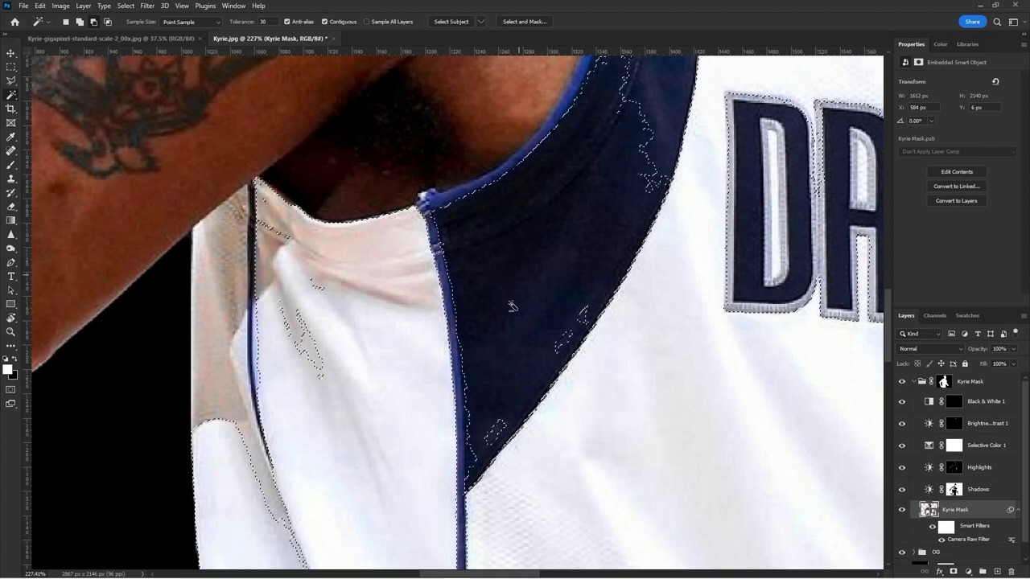
left_click(535, 227)
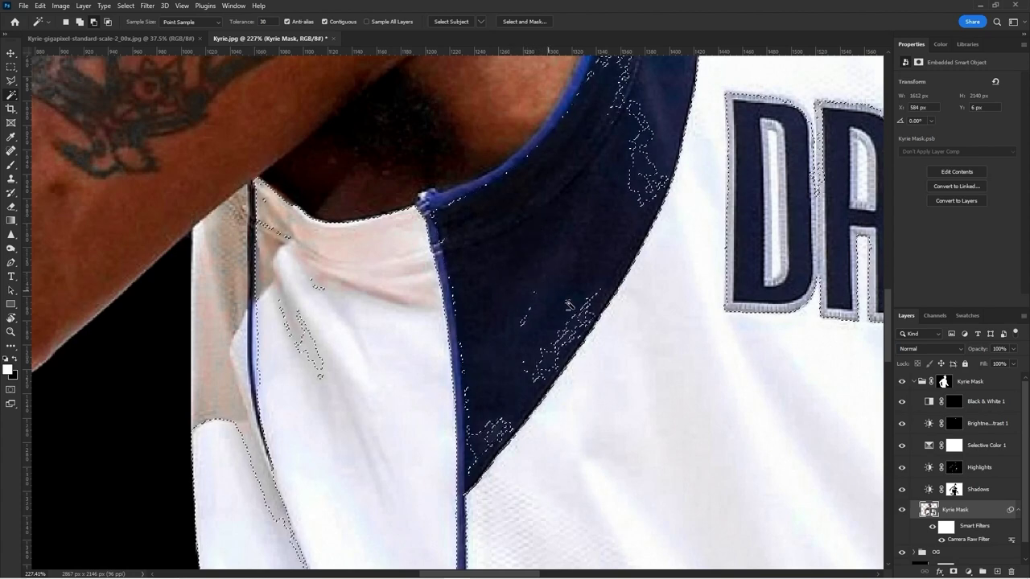
Step: Extend the selection to the shaded jersey hem, the white waistband and shorts, and the white wrist wrap
scroll(571, 258, "down", 5)
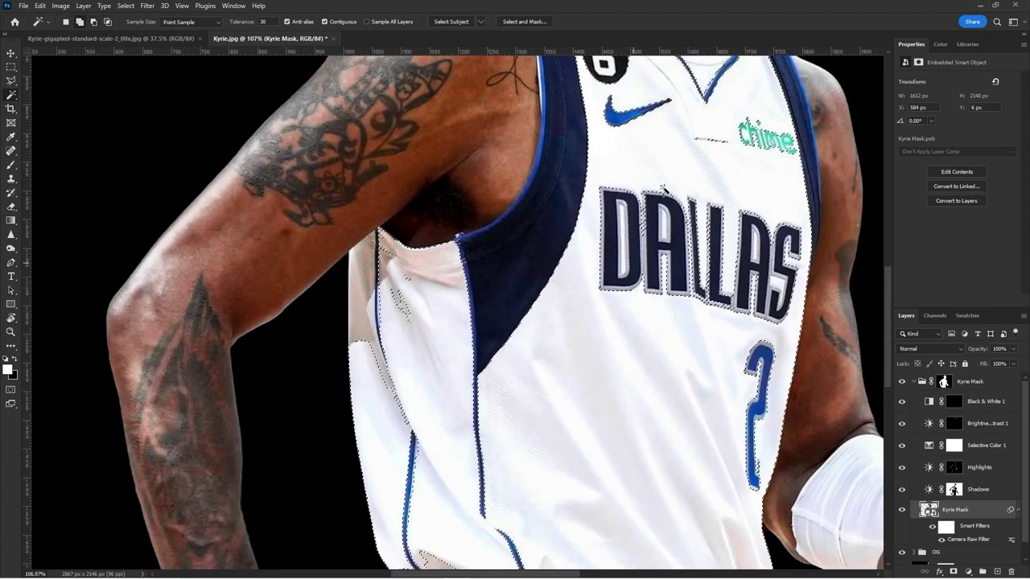
scroll(666, 278, "down", 4)
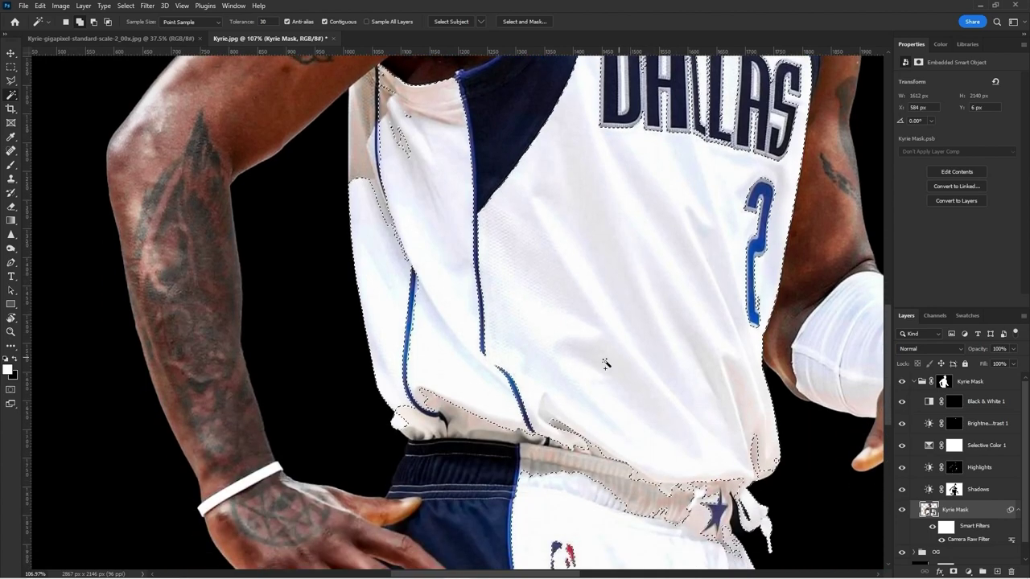
left_click(488, 419)
left_click(488, 432)
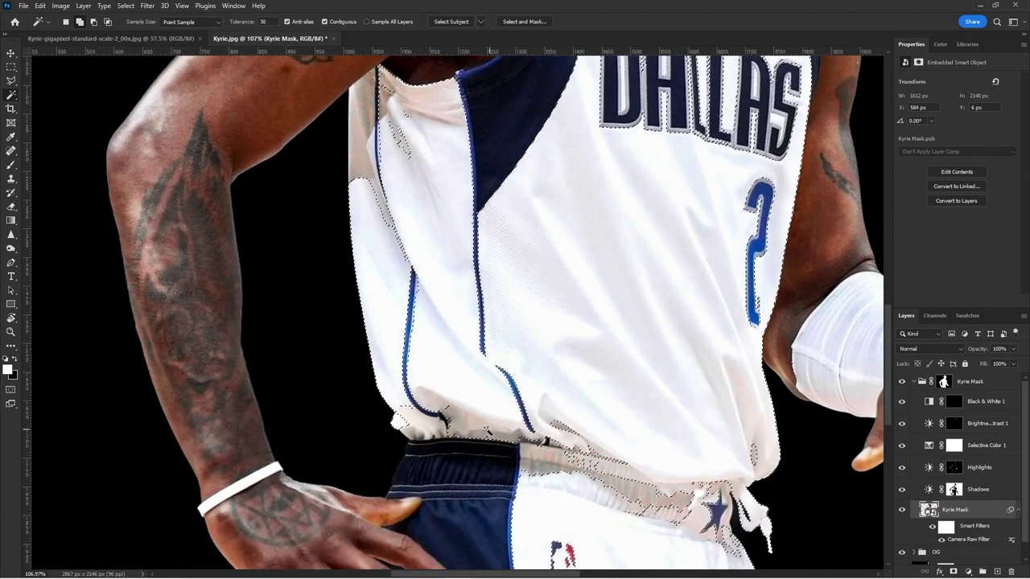
left_click(417, 430)
left_click(620, 477)
scroll(585, 504, "down", 2)
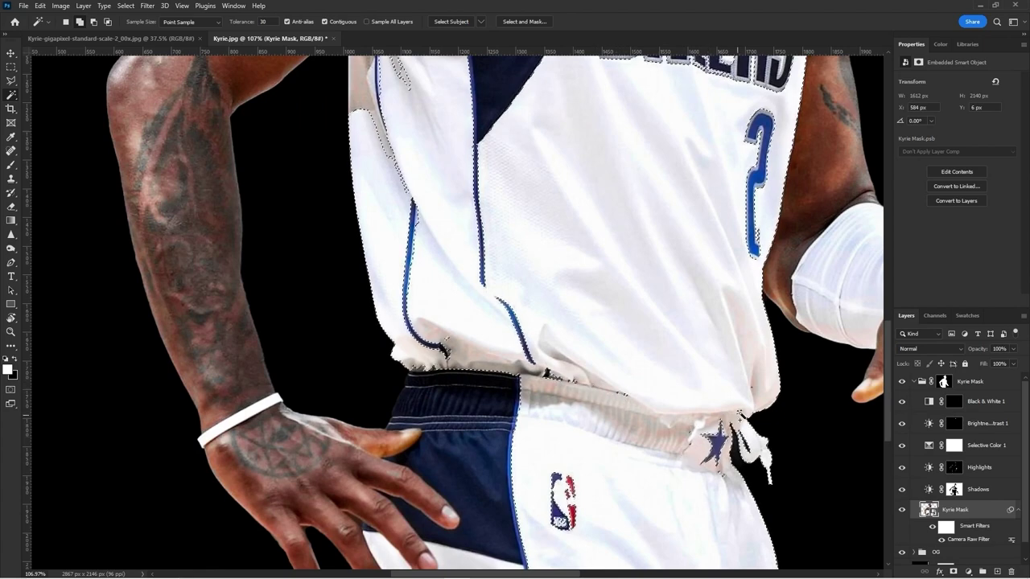
scroll(561, 378, "down", 5)
scroll(563, 368, "up", 1)
scroll(592, 358, "up", 3)
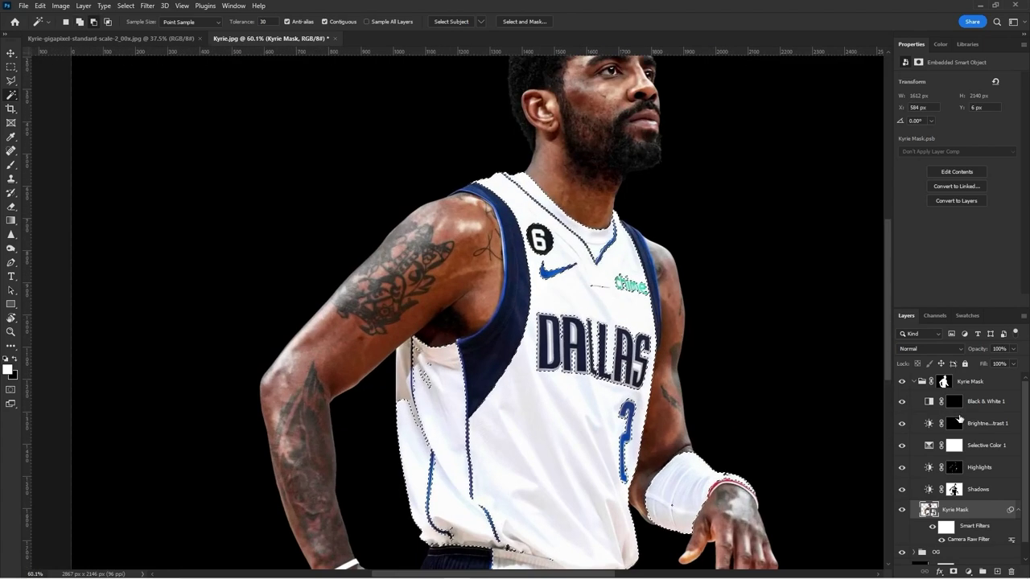
Step: Fill the selected white fabric with white on the Black & White adjustment's mask and deselect
left_click(955, 402)
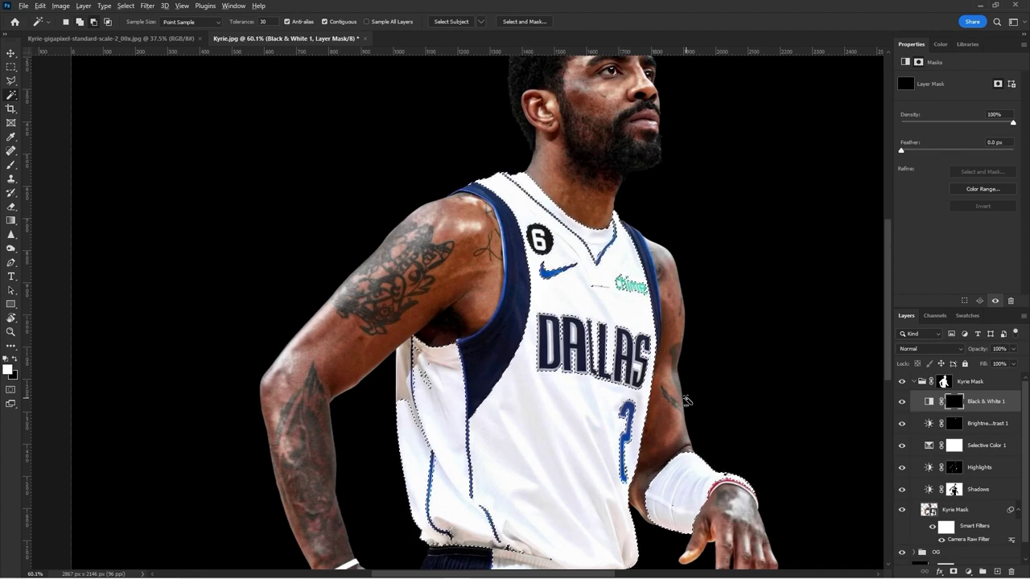
key("alt+BackSpace")
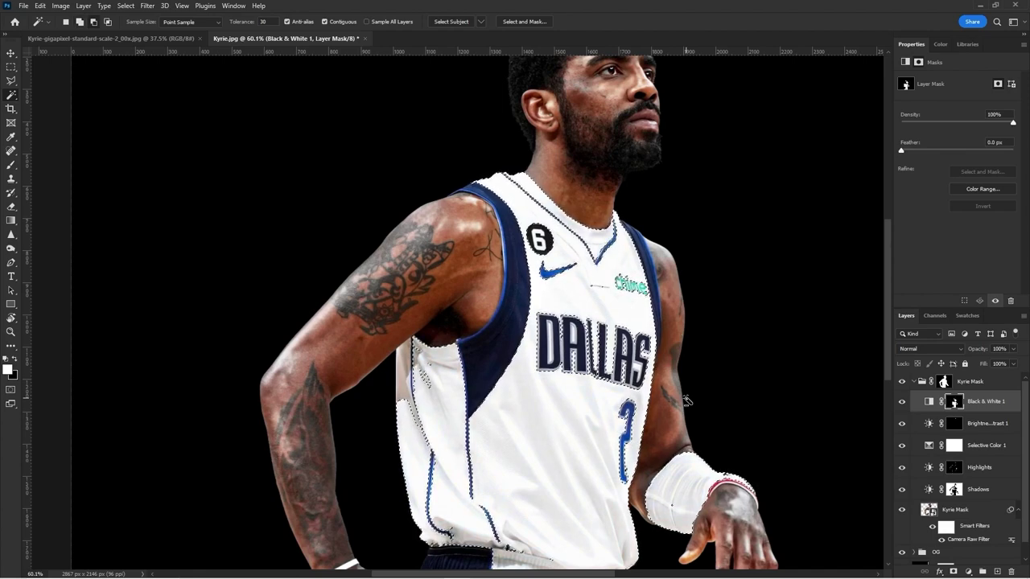
scroll(660, 344, "up", 3)
key("b")
key("ctrl+d")
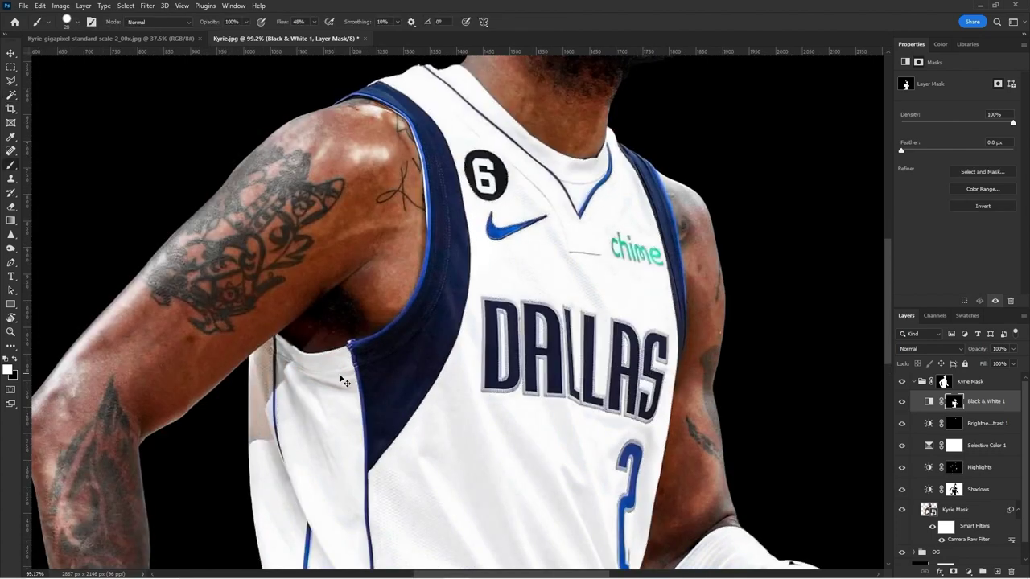
Step: Paint white on the Black & White mask over the beige side panel under the arm, cleaning up the arm edge with black
scroll(271, 416, "up", 2)
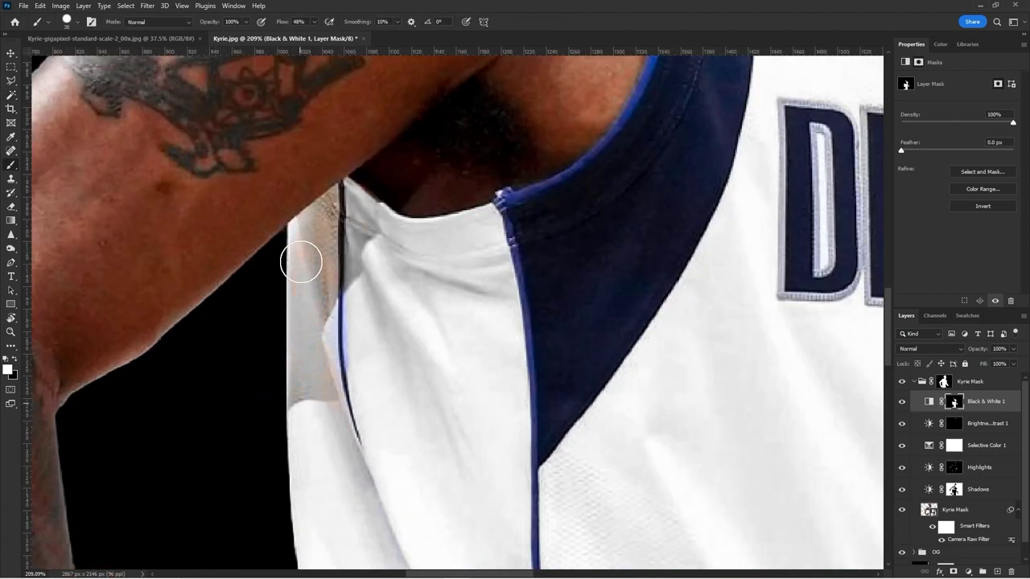
mouse_move(325, 307)
left_mouse_down()
mouse_move(325, 372)
mouse_move(298, 274)
mouse_move(322, 226)
left_mouse_up()
right_click(321, 226, "alt")
key("x")
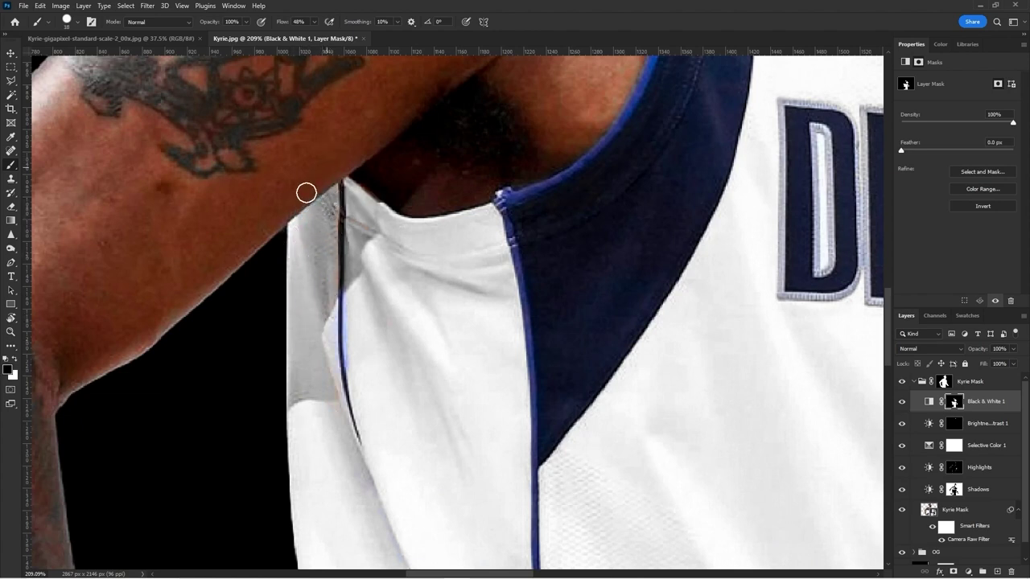
key("x")
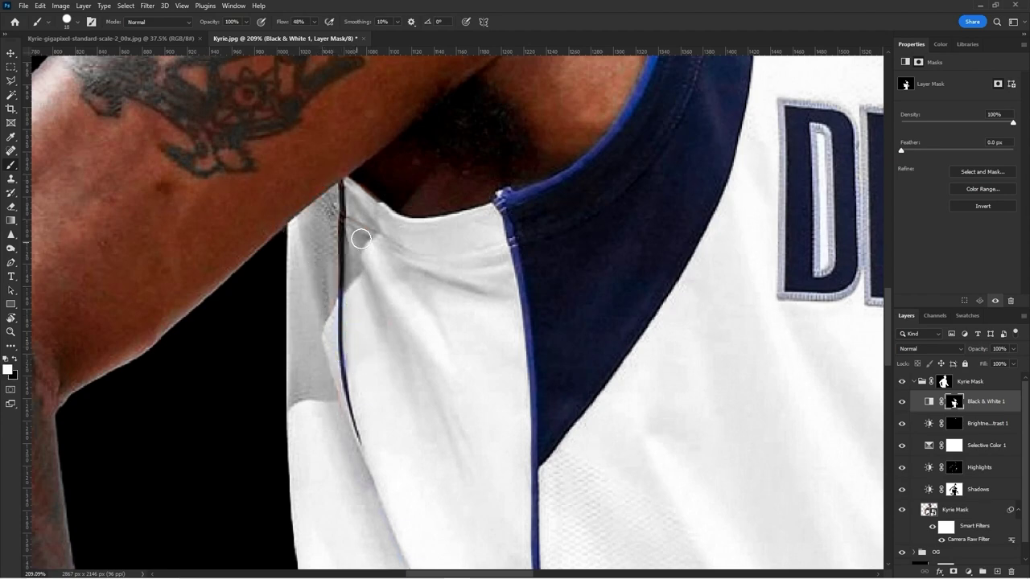
scroll(451, 211, "down", 15)
scroll(453, 301, "up", 3)
key("v")
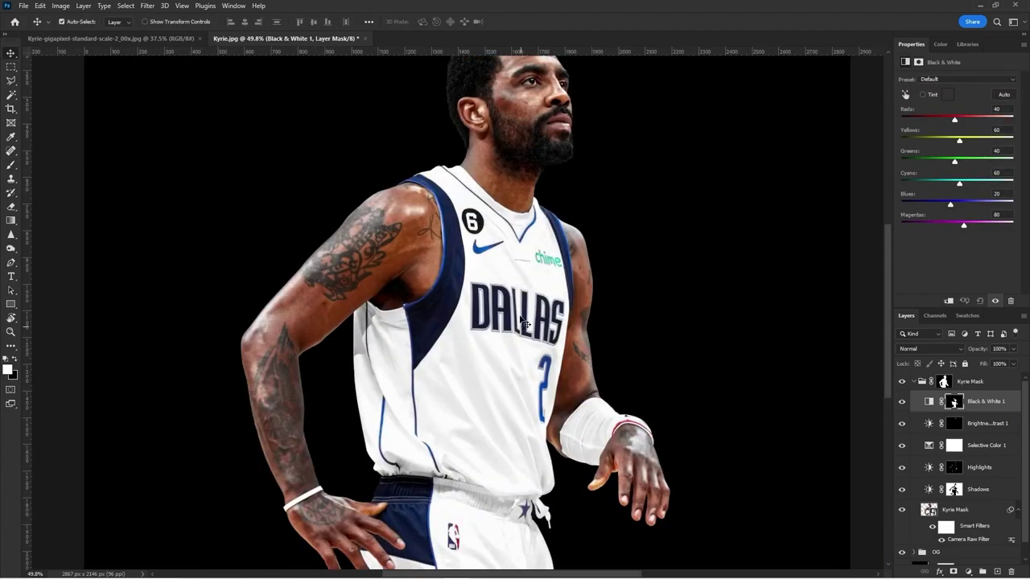
left_click(954, 402, "ctrl")
scroll(482, 314, "down", 1)
scroll(483, 301, "up", 2)
key("ctrl+d")
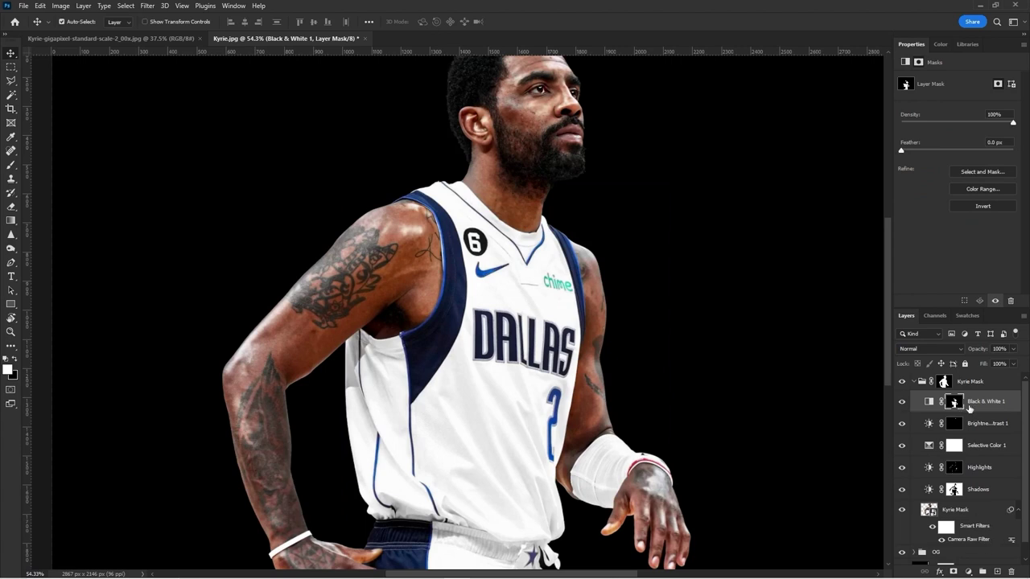
Step: Add a Curves adjustment layer above Black & White 1 and replace its mask with a copy of the Black & White mask
left_click(969, 572)
left_click(965, 439)
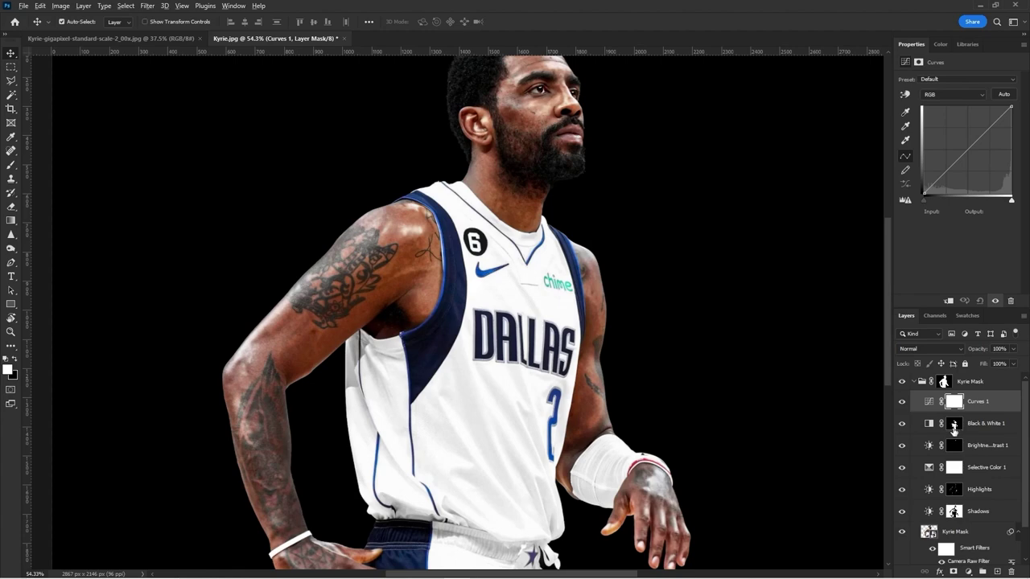
left_click(955, 425, "alt")
key("ctrl+z")
key("ctrl+shift+z")
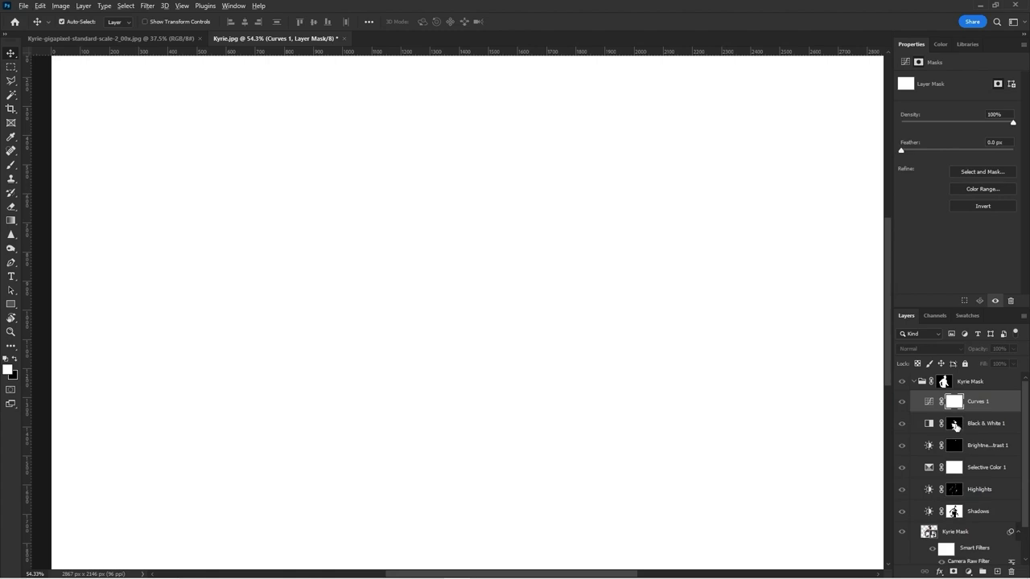
left_click(954, 425)
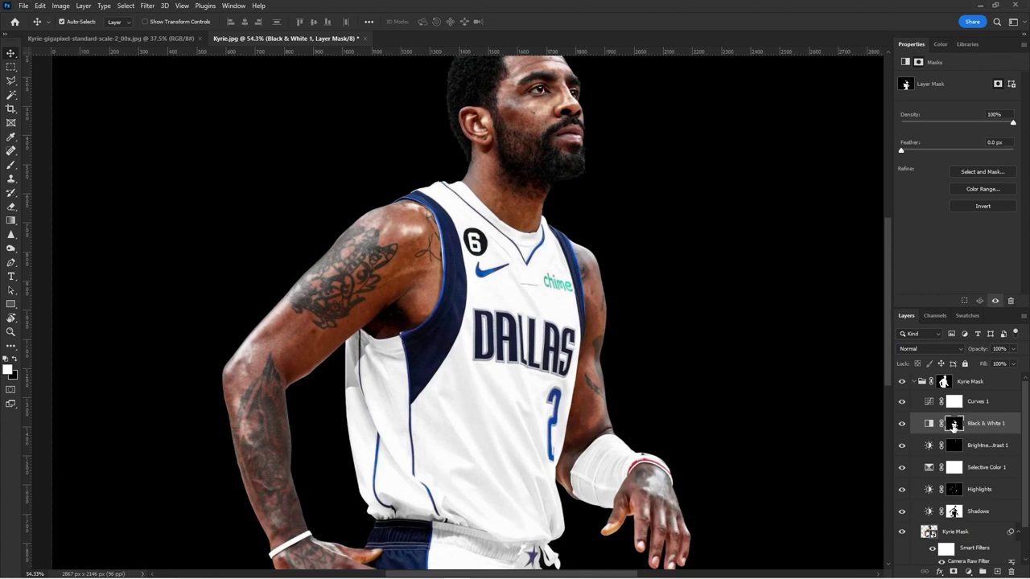
left_click_drag(955, 427, 958, 403)
Step: Bend the RGB curve down with a shadow point and an upper point at Input 190, Output 110, comparing the layer on and off
left_click(976, 402)
left_click_drag(940, 179, 991, 157)
scroll(507, 304, "down", 3)
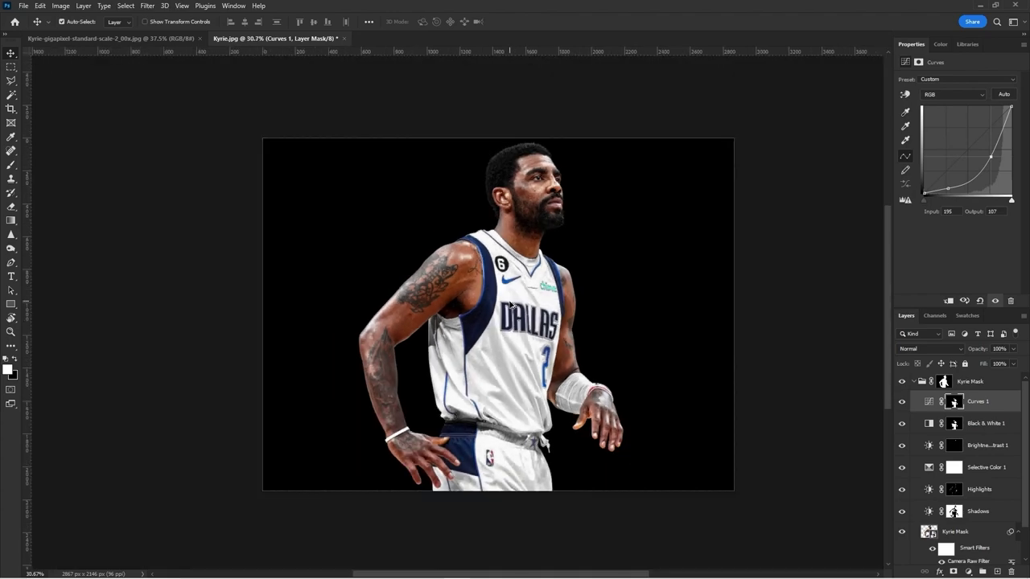
left_click(903, 402)
left_click(903, 401)
left_click(903, 401)
left_click(903, 402)
left_click_drag(951, 189, 947, 185)
left_click_drag(991, 156, 989, 156)
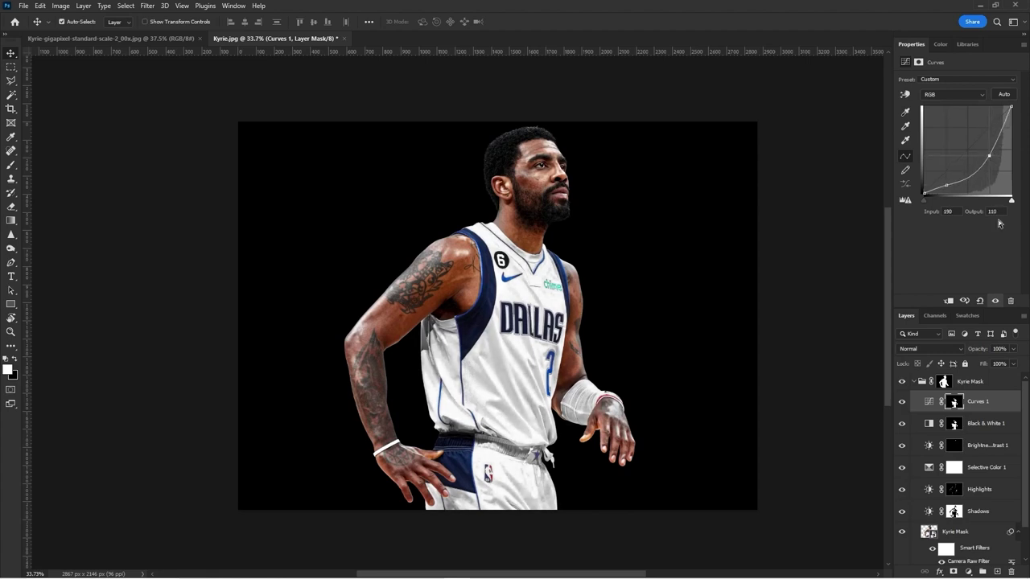
Step: Lower the Curves 1 layer's opacity to 74%
left_click(952, 404)
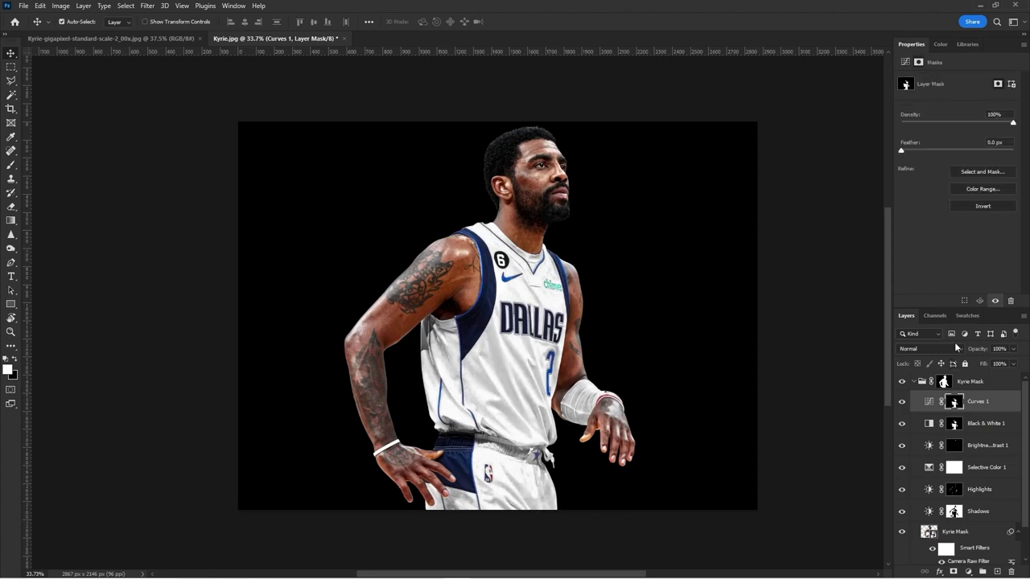
left_click(922, 152)
left_click(989, 410)
left_click(1013, 349)
left_click_drag(1013, 363, 1001, 365)
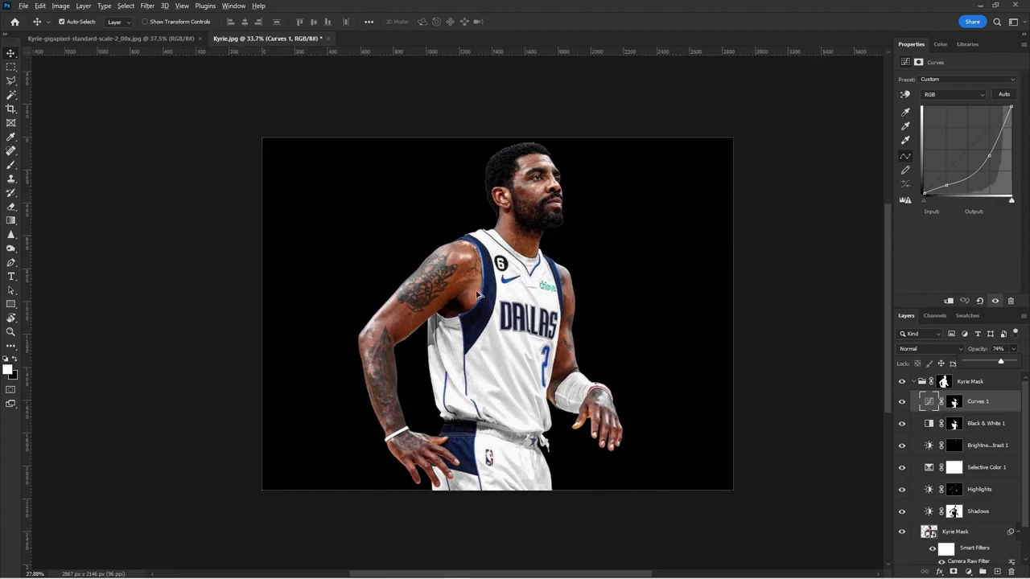
scroll(495, 277, "up", 1)
Step: Compare the retouched player with and without the Kyrie Mask group by toggling the group's visibility
left_click(911, 381)
left_click(902, 382)
left_click(902, 382)
left_click(902, 382)
left_click(903, 382)
left_click(902, 382)
left_click(903, 382)
left_click(903, 383)
left_click(903, 382)
left_click(903, 382)
left_click(903, 382)
left_click(913, 382)
Step: Add a new layer above Curves 1, filled with 50% Gray and blended in Overlay mode
left_click(974, 402)
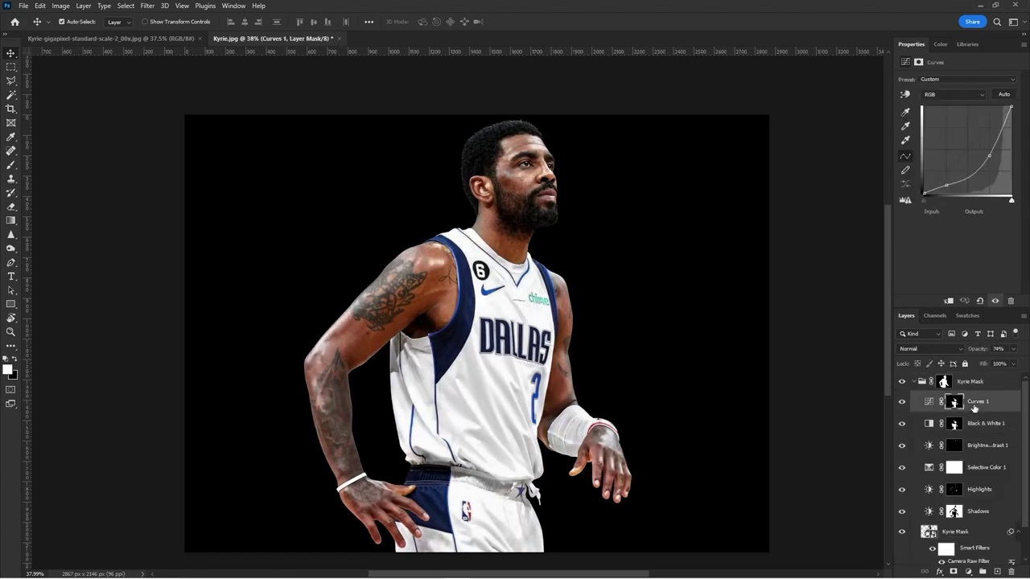
left_click(996, 571)
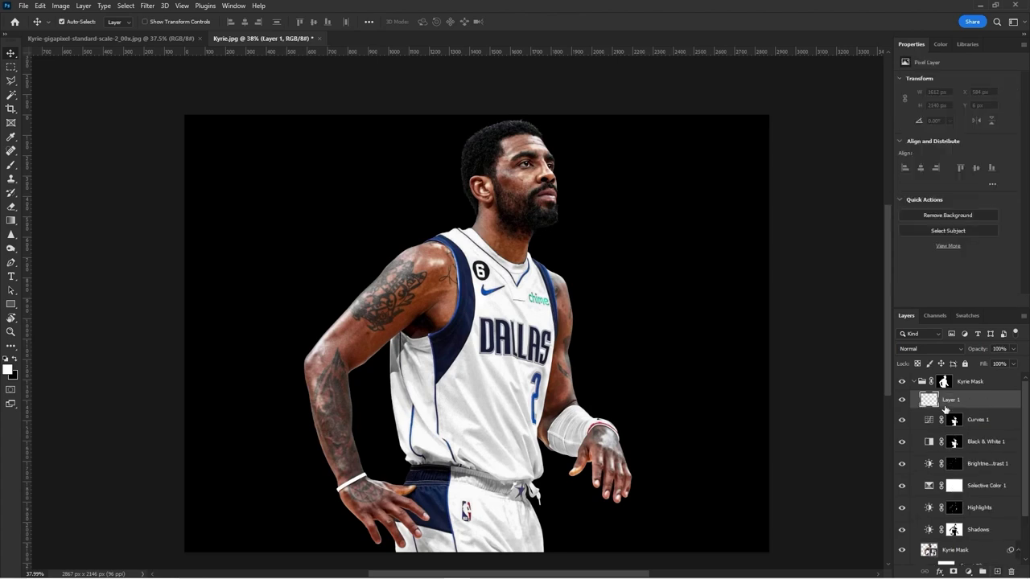
key("shift+F5")
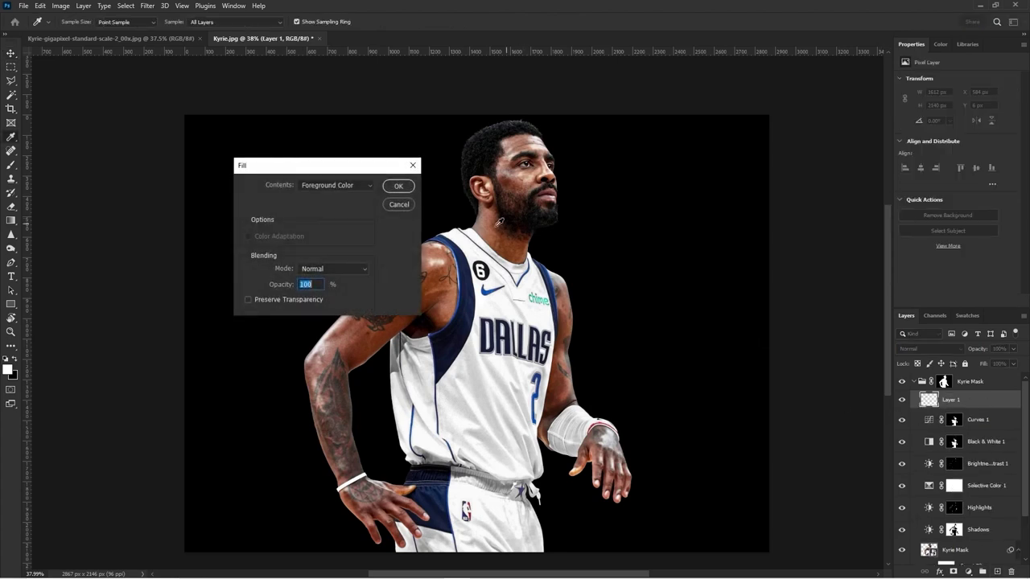
left_click(310, 187)
left_click(315, 278)
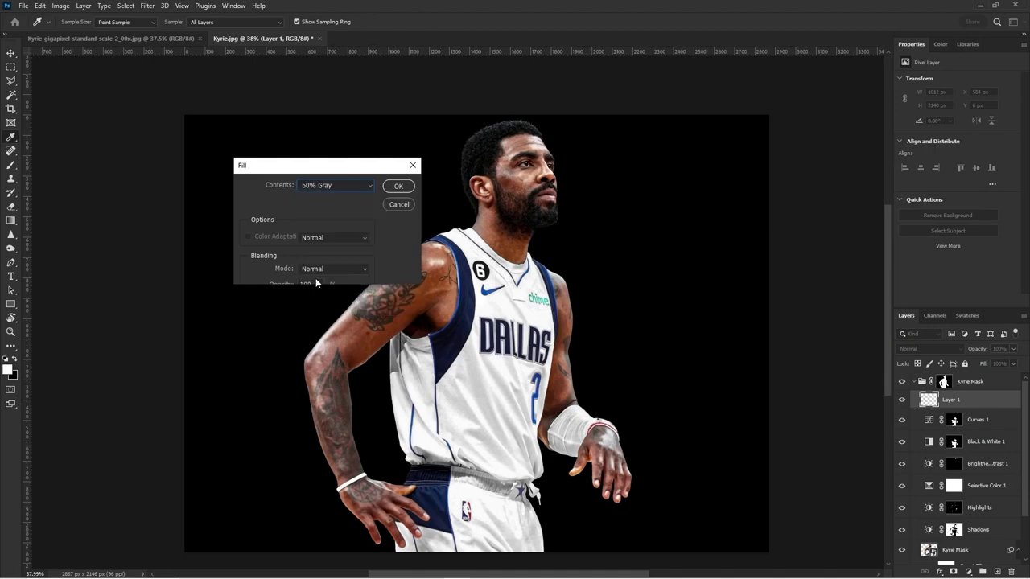
left_click(395, 188)
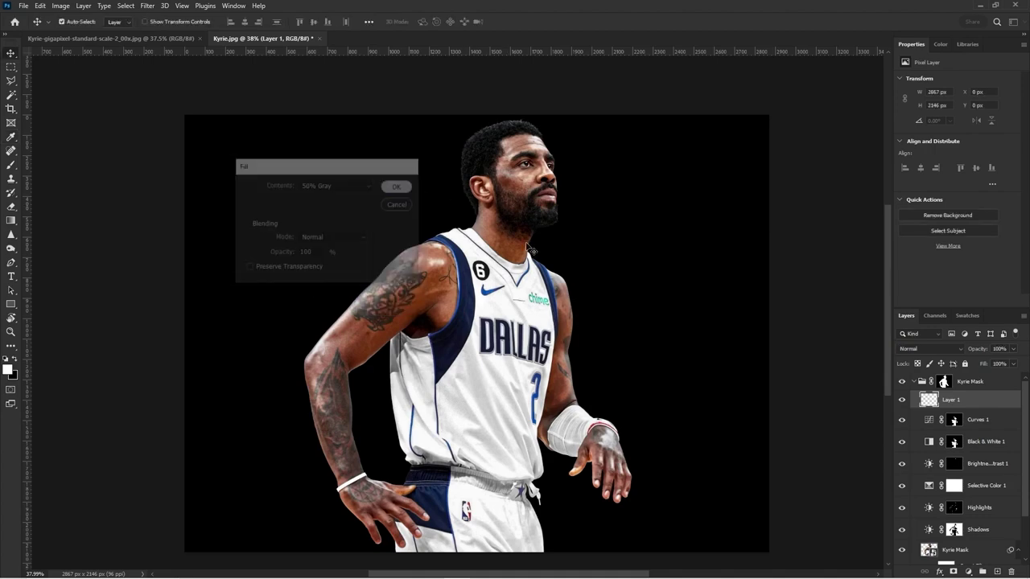
left_click(927, 347)
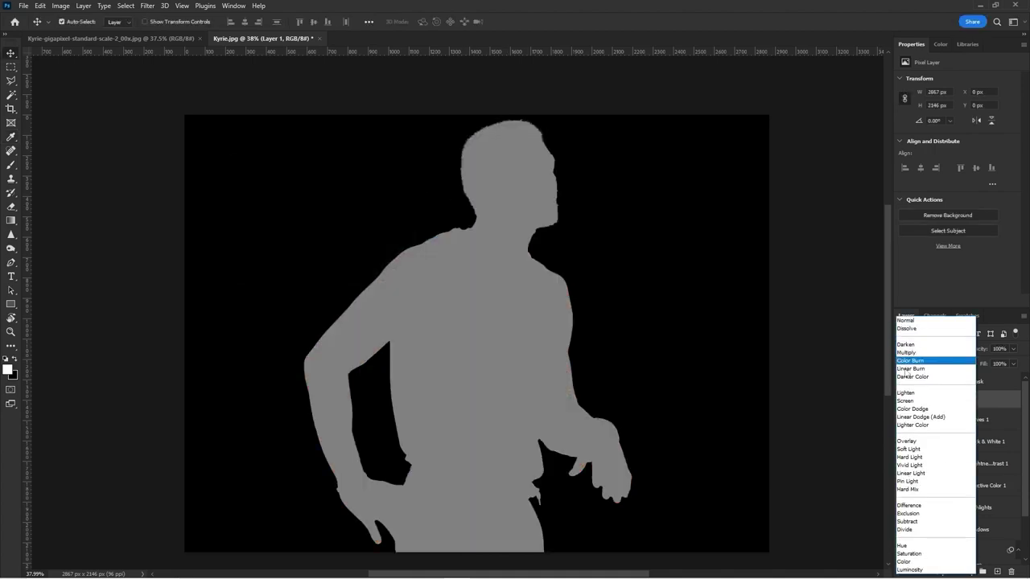
left_click(907, 441)
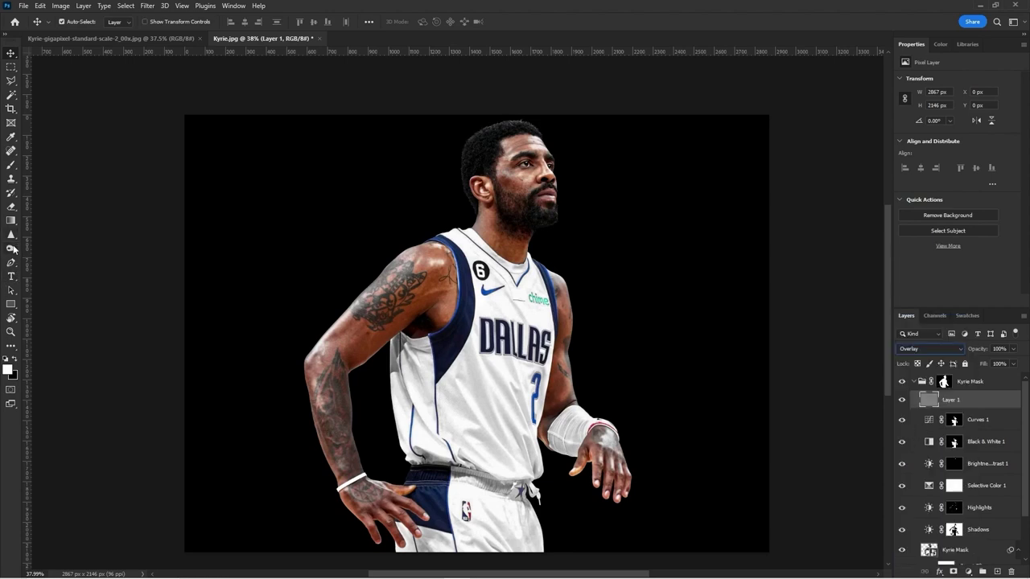
Step: Try a Dodge tool stroke over the tattooed upper arm and shoulder on the gray layer and undo it
left_click(12, 249)
right_click(13, 249)
left_click(77, 251)
left_click_drag(395, 294, 456, 218)
key("ctrl+z")
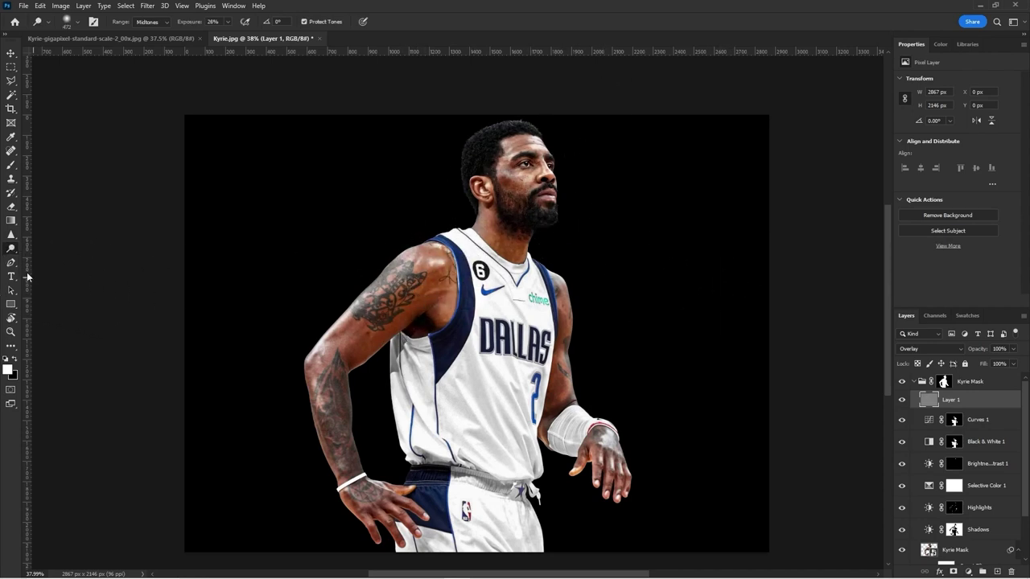
Step: Switch to the Burn tool, try a stroke from the shoulder to the neck and undo it
right_click(9, 253)
left_click(55, 262)
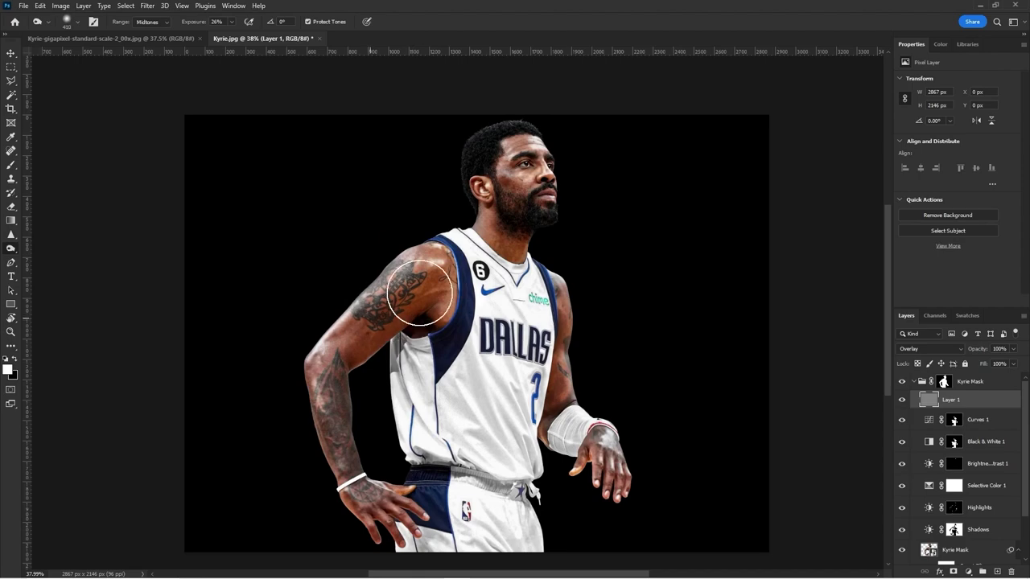
left_click_drag(453, 289, 507, 246)
key("ctrl+z")
Step: Reduce the Burn tool's brush to 87 px and set its tonal range to Midtones
scroll(510, 239, "up", 5)
key("bracketleft")
key("bracketleft")
key("bracketleft")
key("bracketleft")
key("bracketleft")
key("bracketleft")
key("bracketleft")
key("bracketleft")
key("bracketleft")
key("bracketleft")
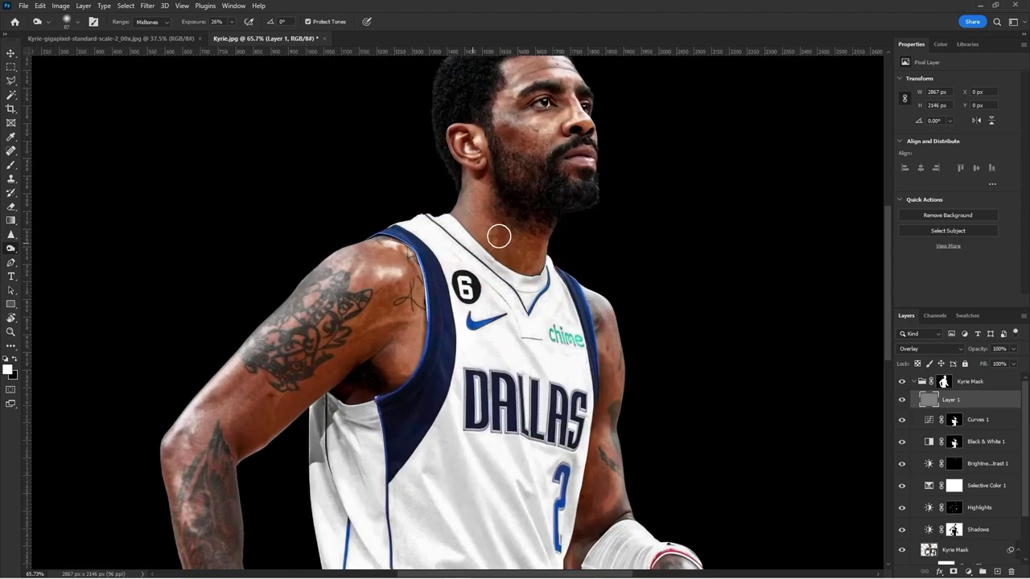
scroll(515, 208, "down", 6)
scroll(519, 199, "up", 2)
scroll(518, 199, "up", 3)
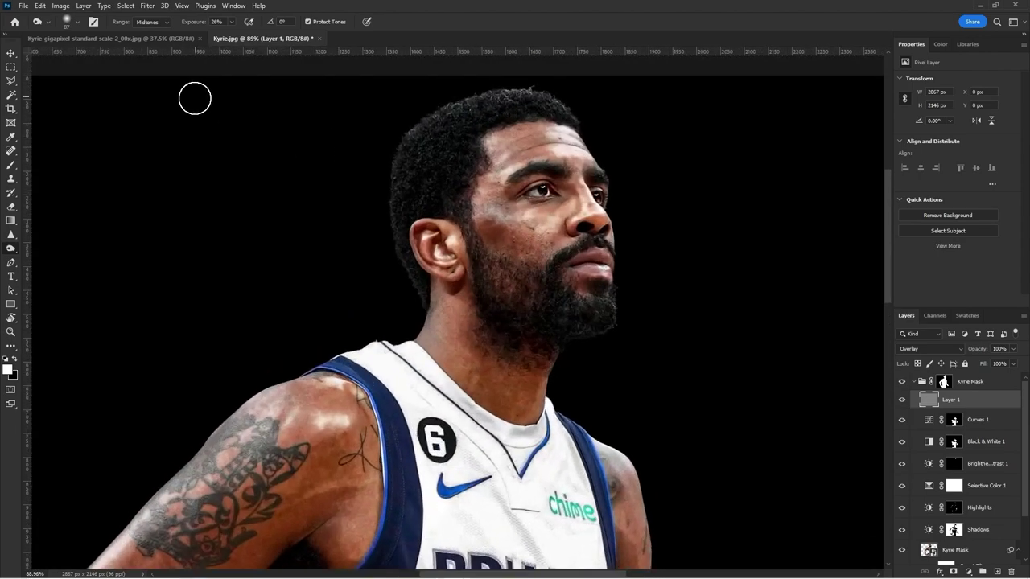
scroll(321, 211, "down", 2)
scroll(321, 211, "up", 1)
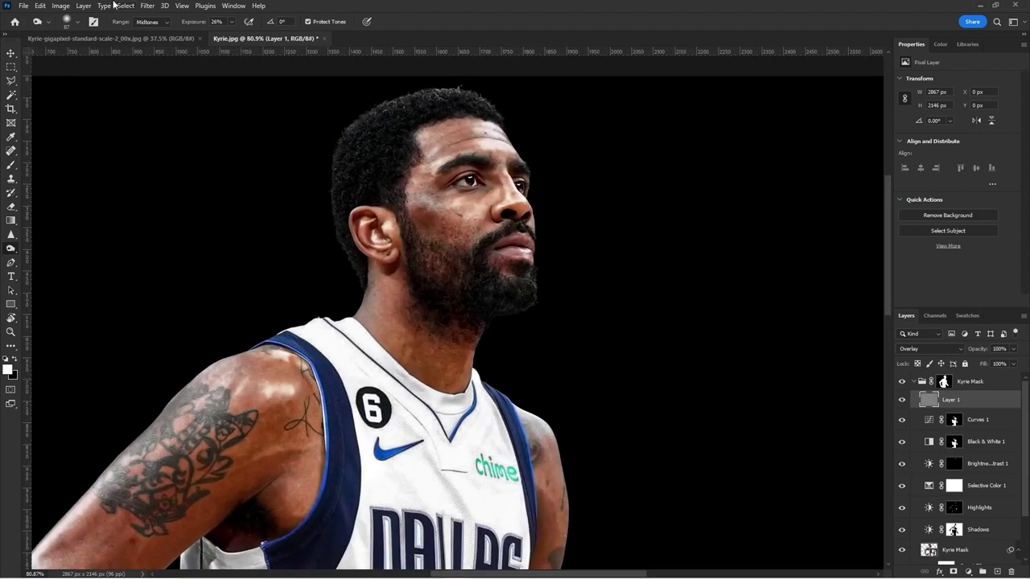
left_click(149, 22)
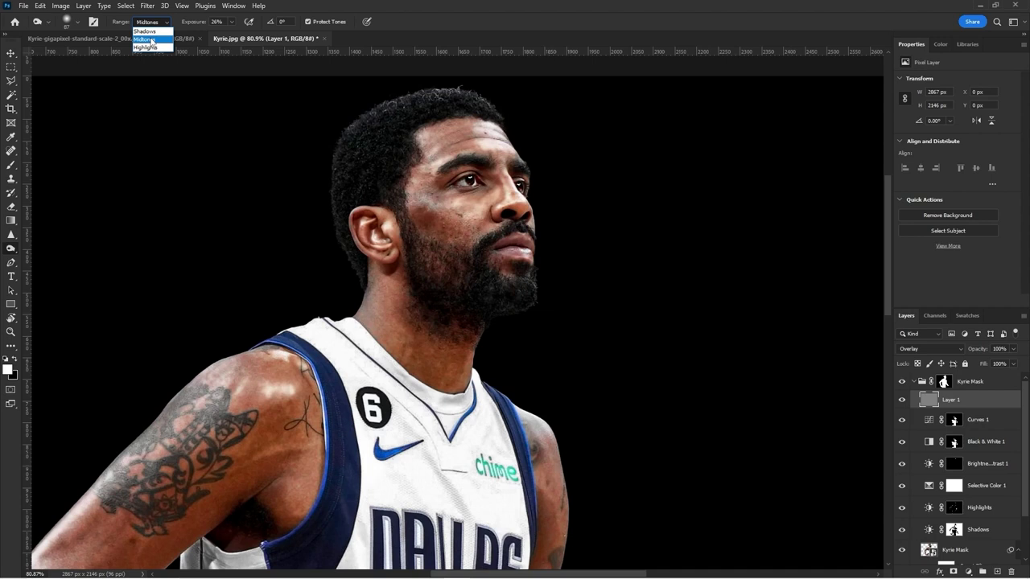
left_click(151, 40)
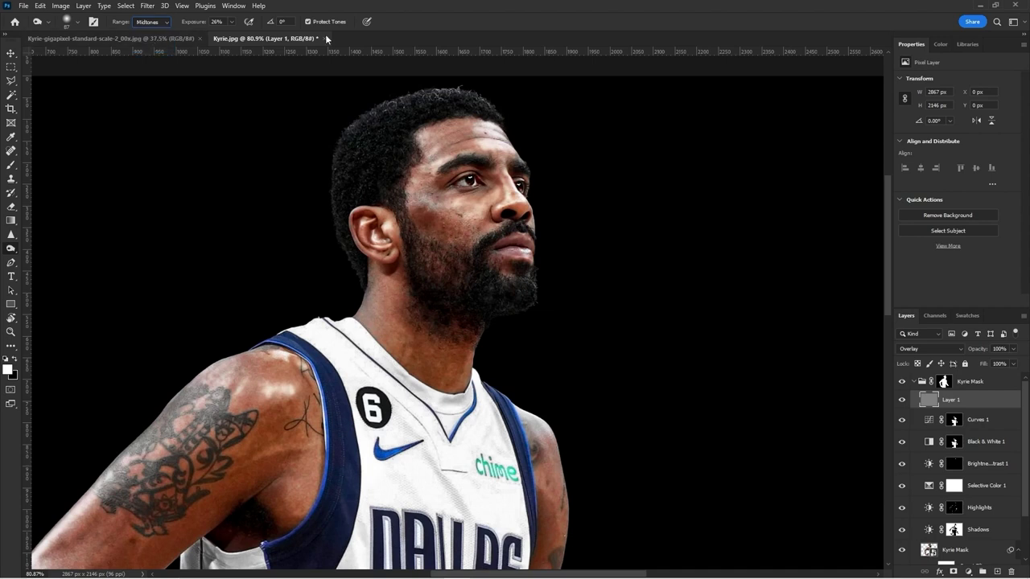
Step: Choose the soft round 30 px brush tip with 0% hardness for the Burn tool
left_click(78, 26)
left_click(78, 26)
left_click(93, 22)
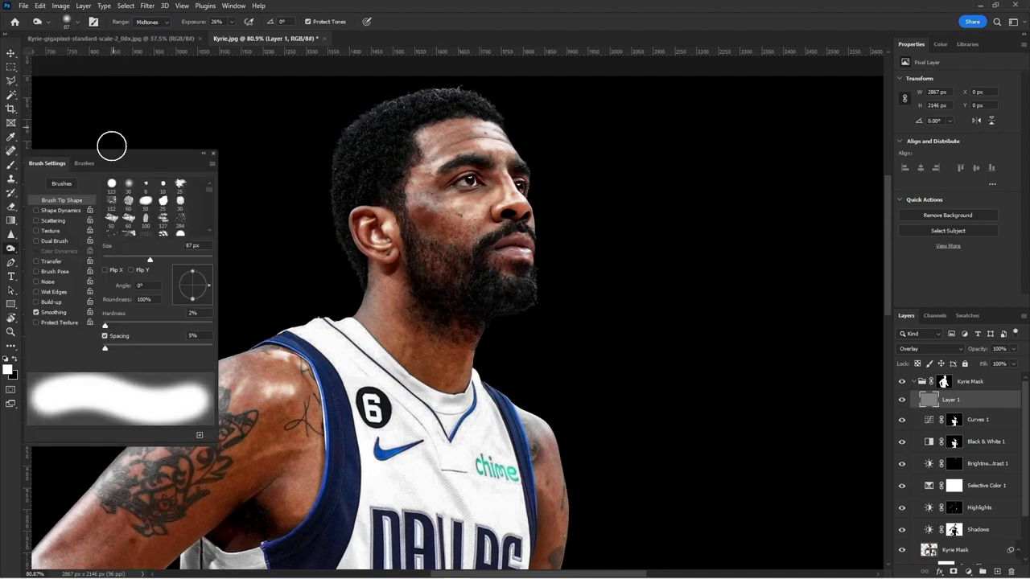
left_click(128, 185)
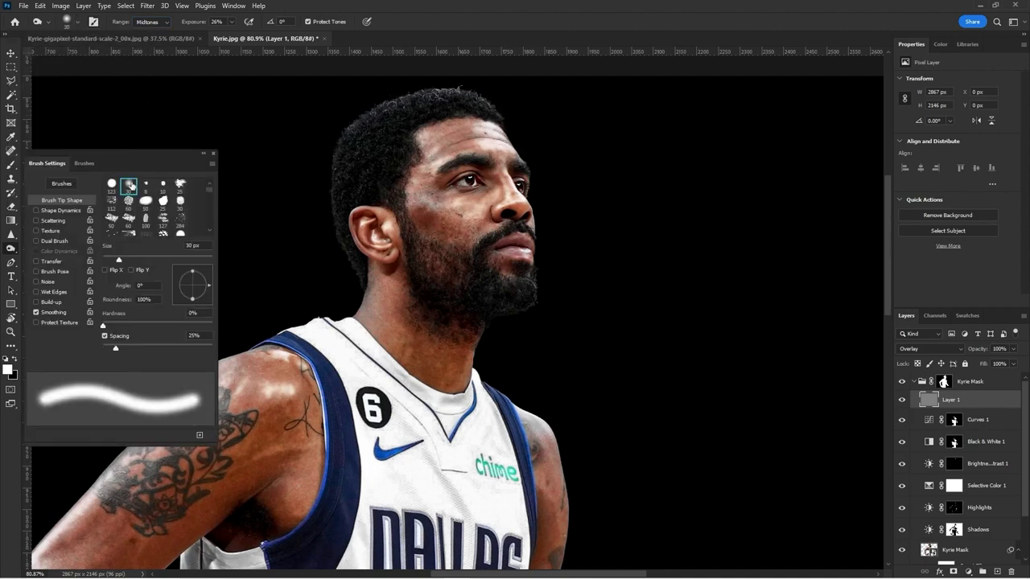
left_click(213, 153)
Step: Enlarge the Burn brush and darken the shaded neck beneath the beard, undoing and redoing the stroke to compare
mouse_move(309, 223)
left_mouse_down()
mouse_move(250, 184)
mouse_move(322, 228)
mouse_move(277, 225)
left_mouse_up()
scroll(517, 186, "down", 3)
scroll(518, 214, "up", 4)
left_click_drag(501, 213, 460, 230)
scroll(462, 308, "up", 5)
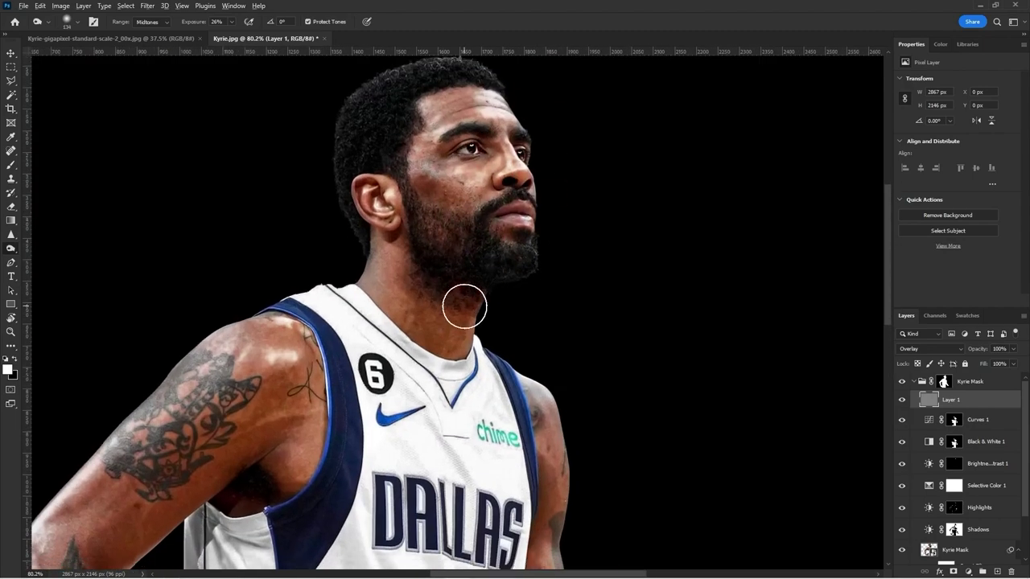
mouse_move(451, 303)
left_mouse_down()
mouse_move(428, 246)
mouse_move(439, 267)
mouse_move(432, 276)
mouse_move(447, 253)
left_mouse_up()
key("ctrl+z")
key("ctrl+z")
key("ctrl+shift+z")
Step: Set the Burn tool's exposure to 52% and use a small brush to darken the shadows around the nostrils
scroll(450, 299, "down", 5)
scroll(487, 205, "up", 10)
left_click_drag(484, 191, 454, 200)
left_click_drag(513, 171, 505, 174)
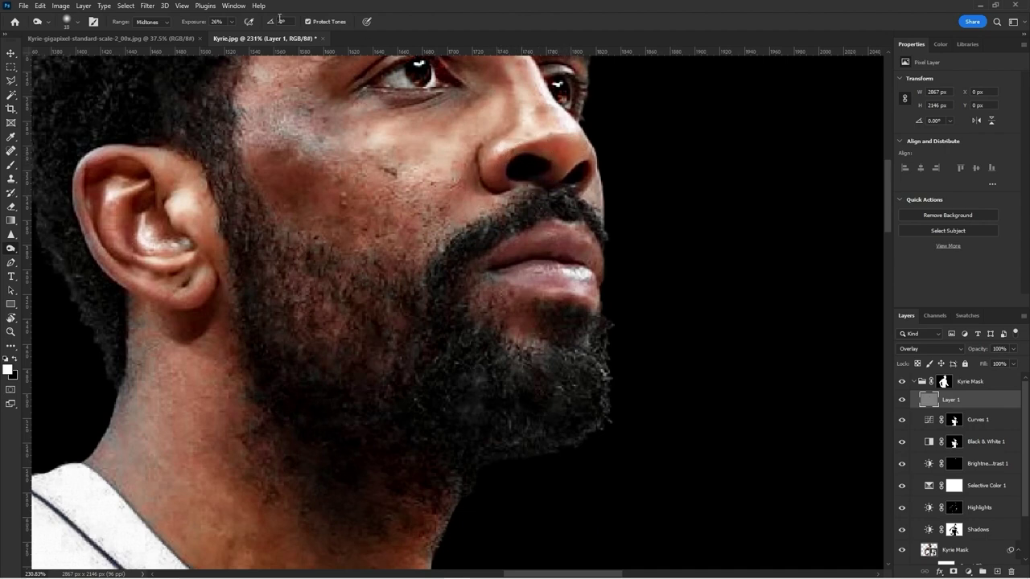
left_click(232, 21)
mouse_move(559, 179)
left_mouse_down()
mouse_move(583, 151)
mouse_move(562, 145)
mouse_move(589, 169)
left_mouse_up()
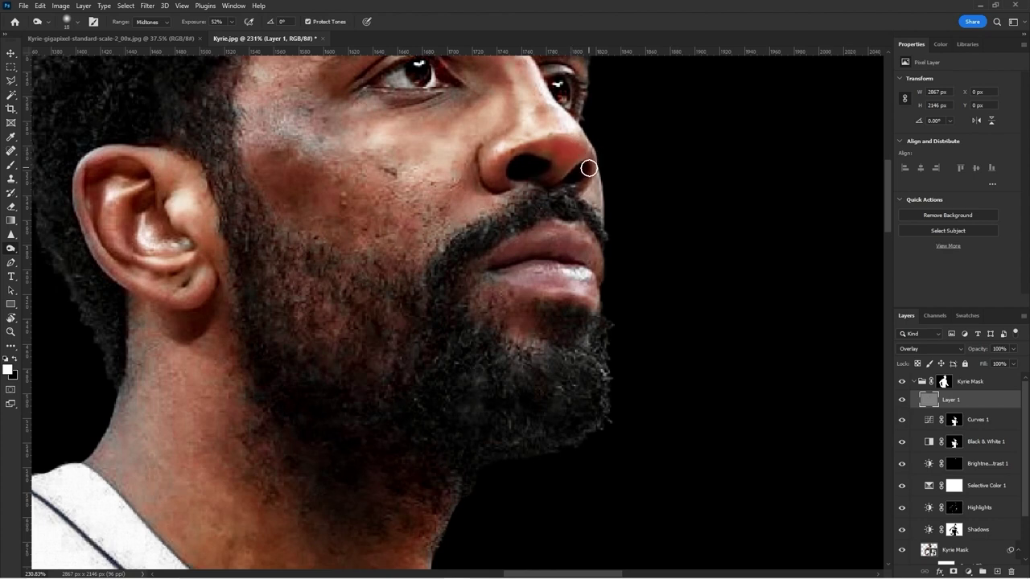
Step: Shrink the Burn brush to about 12 px and darken the shadowed folds of the ear
key("bracketright")
key("bracketright")
left_click_drag(190, 235, 181, 236)
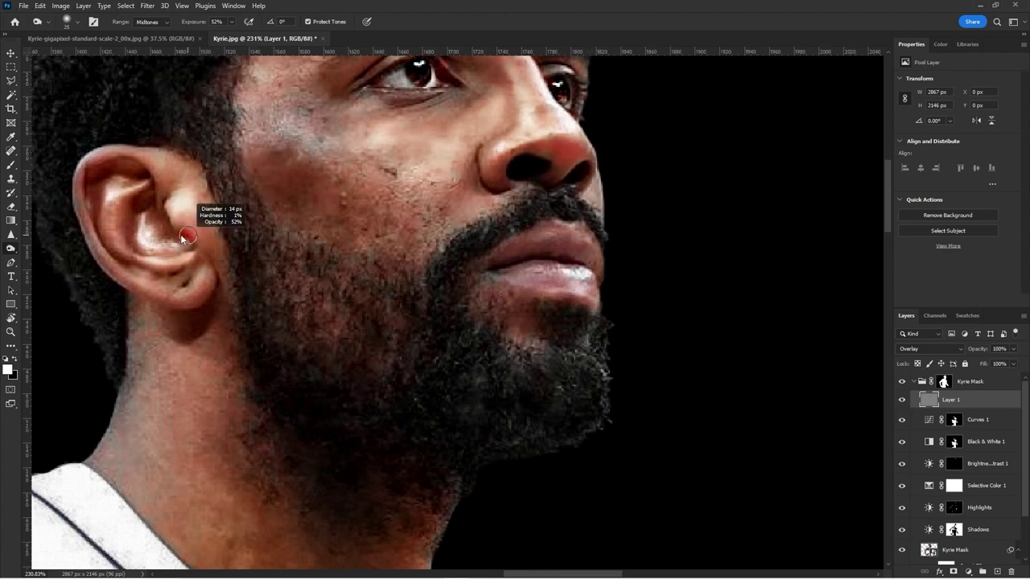
mouse_move(121, 238)
left_mouse_down()
mouse_move(128, 208)
mouse_move(138, 245)
mouse_move(156, 249)
mouse_move(121, 213)
mouse_move(138, 201)
mouse_move(114, 192)
mouse_move(134, 169)
mouse_move(107, 156)
mouse_move(92, 174)
mouse_move(102, 170)
mouse_move(100, 231)
left_mouse_up()
scroll(337, 210, "down", 3)
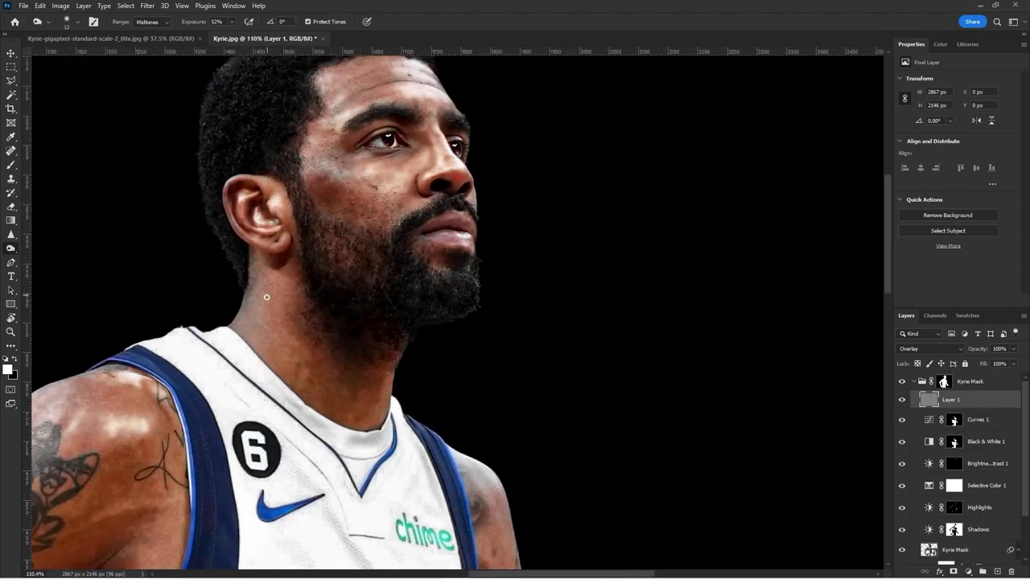
Step: Enlarge the Burn brush and darken the neck along the jersey collar and beneath the beard
scroll(268, 351, "up", 2)
right_click(266, 347, "alt")
left_click_drag(285, 397, 372, 456)
right_click(308, 444, "alt")
mouse_move(299, 414)
left_mouse_down()
mouse_move(287, 359)
mouse_move(399, 420)
mouse_move(469, 361)
mouse_move(469, 345)
left_mouse_up()
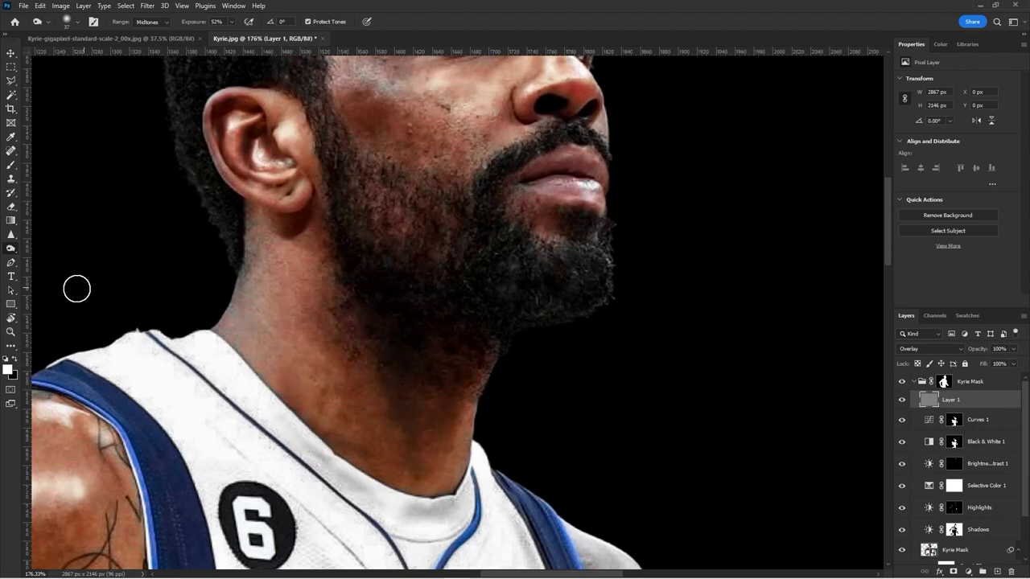
Step: Switch to the Dodge tool, reduce its brush to 24 px and lighten the area around the near eye
right_click(13, 251)
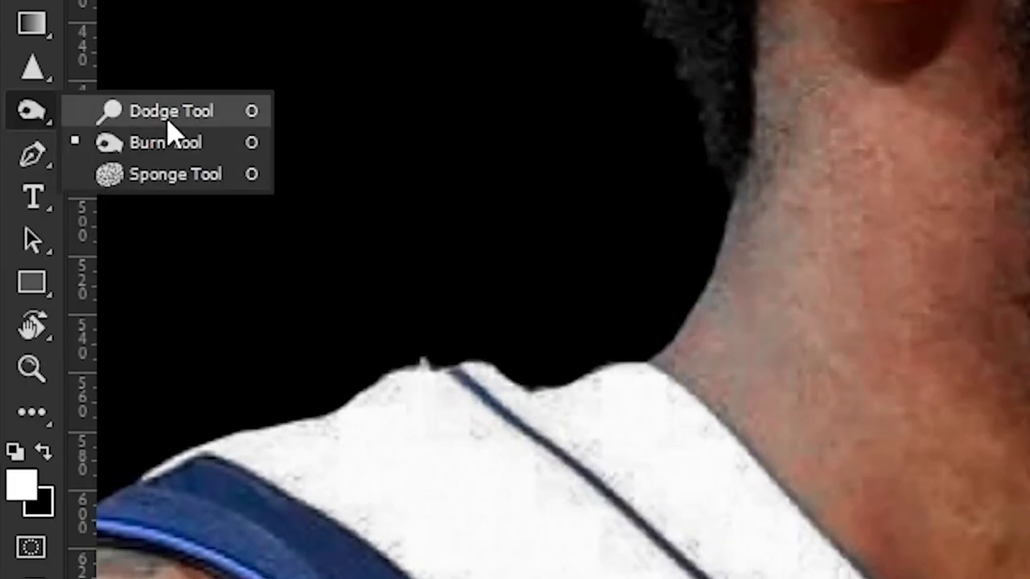
left_click(13, 252)
right_click(41, 127)
left_click(38, 125)
right_click(38, 125)
left_click(231, 120)
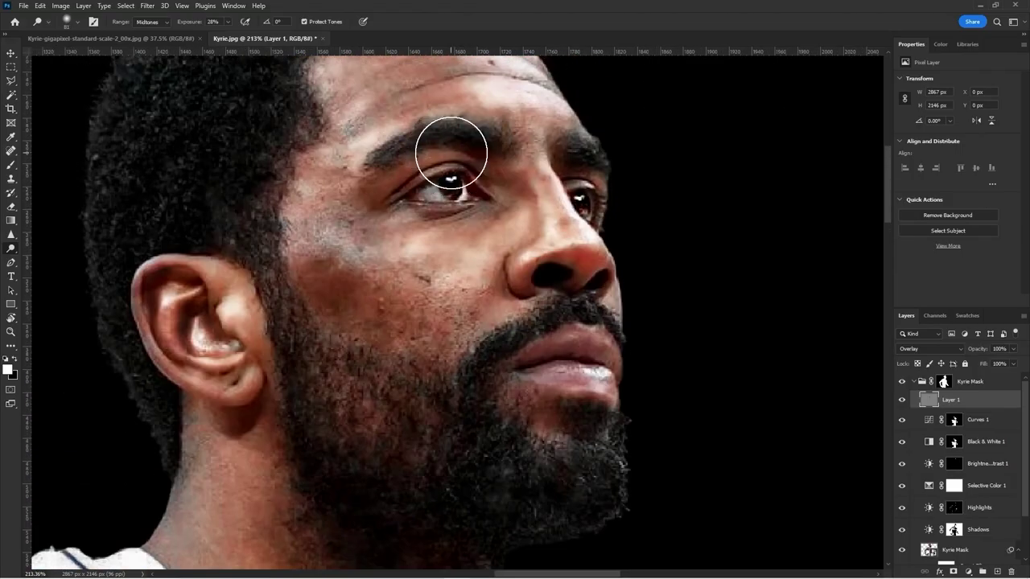
mouse_move(452, 153)
left_mouse_down()
mouse_move(384, 177)
mouse_move(454, 163)
left_mouse_up()
scroll(497, 170, "down", 6)
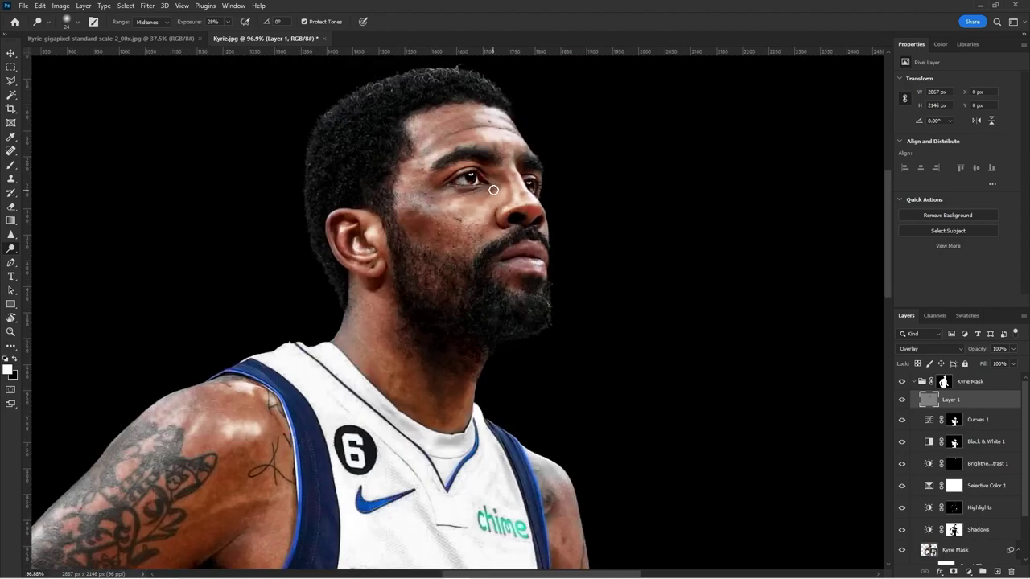
scroll(411, 320, "up", 2)
scroll(285, 308, "down", 2)
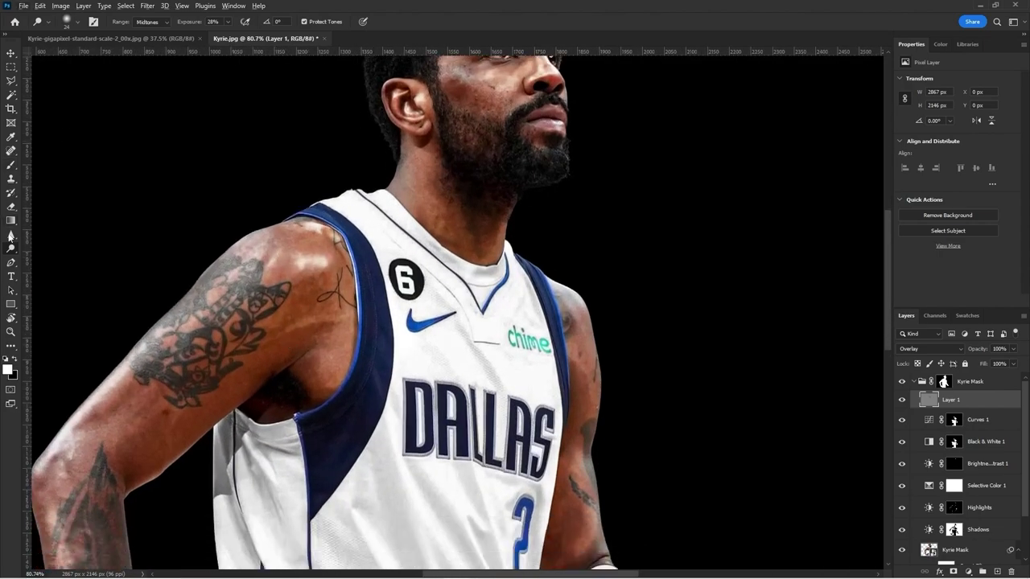
Step: Switch to the Burn tool and darken the player's far arm from the elbow up toward the forearm tattoo with a large soft brush
right_click(11, 249)
left_click(48, 260)
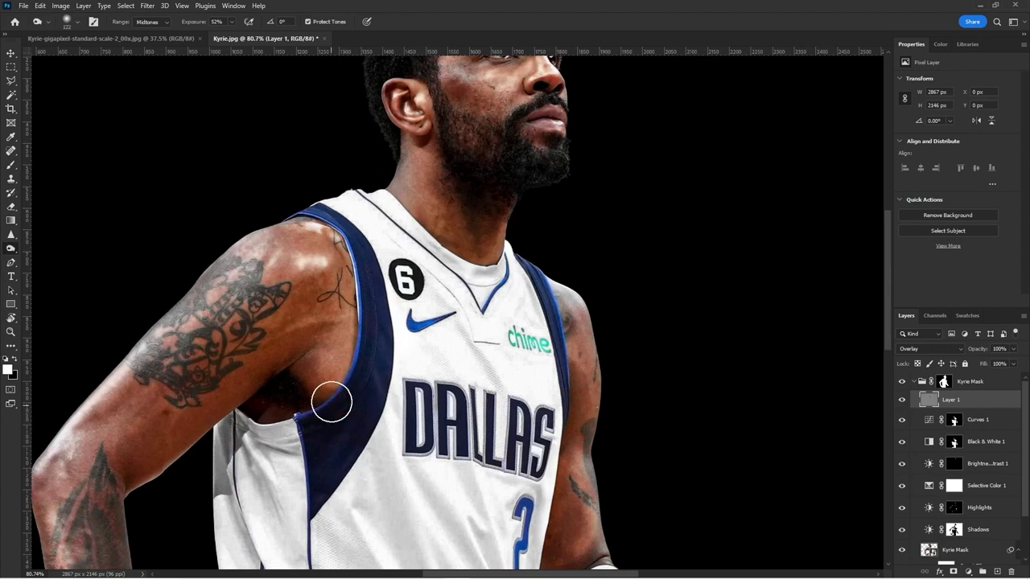
scroll(471, 346, "down", 3)
scroll(567, 418, "up", 2)
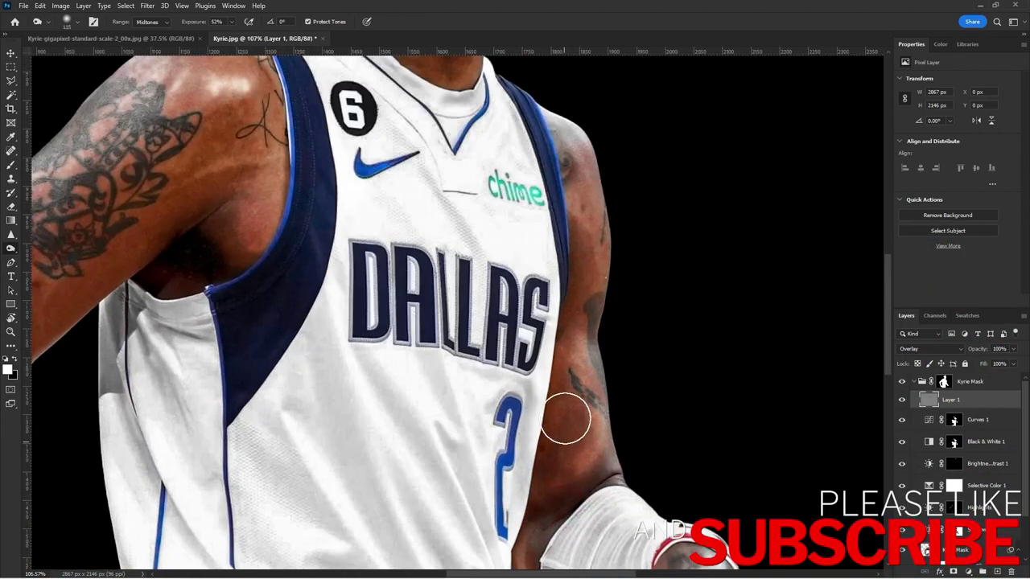
mouse_move(550, 460)
left_mouse_down()
mouse_move(572, 204)
mouse_move(596, 290)
left_mouse_up()
Step: Shrink the Burn brush to about 12 px and darken the jersey folds on the lower front and near the waistband
scroll(618, 426, "down", 8)
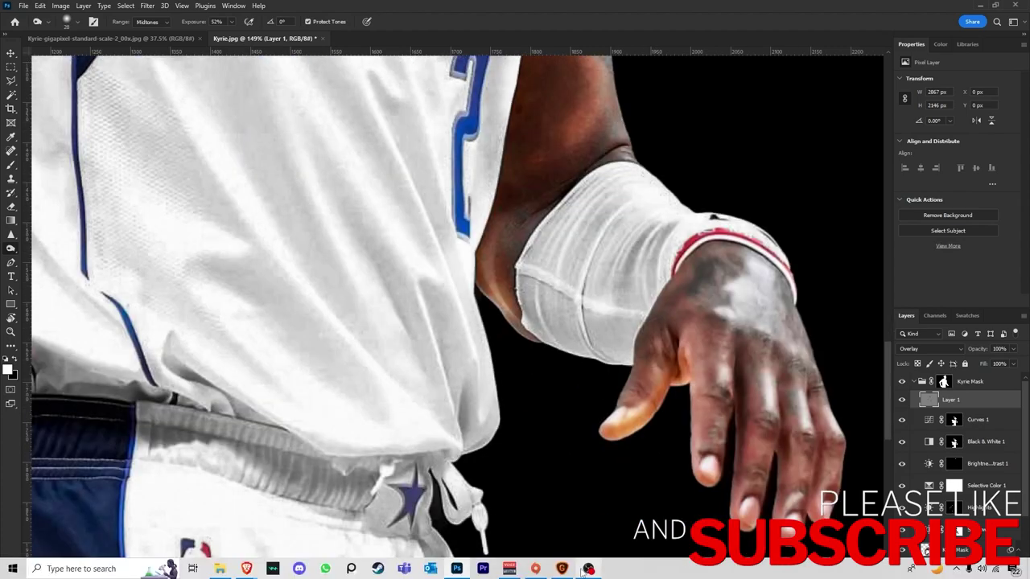
scroll(372, 370, "up", 2)
scroll(322, 241, "up", 8)
scroll(329, 196, "down", 1)
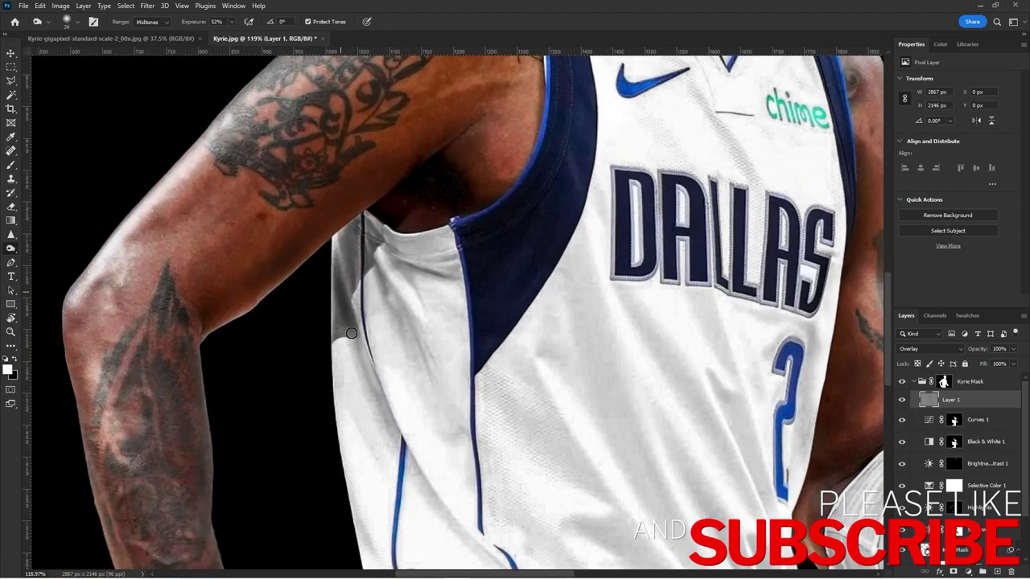
scroll(603, 461, "down", 5)
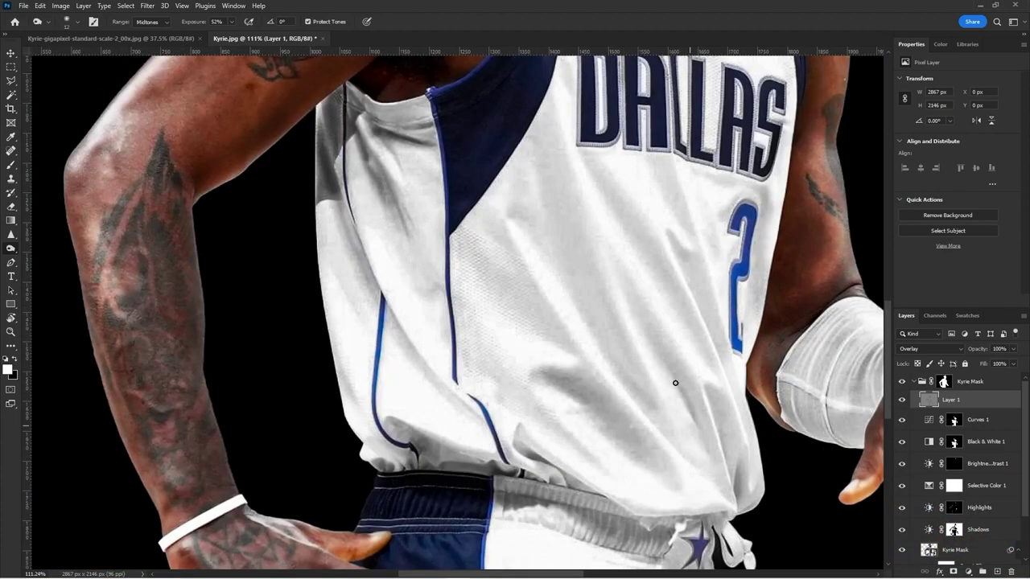
left_click_drag(682, 376, 725, 450)
scroll(637, 349, "down", 7)
scroll(652, 521, "up", 9)
scroll(612, 483, "down", 1)
key("bracketleft")
left_click_drag(391, 443, 371, 424)
scroll(675, 317, "up", 3)
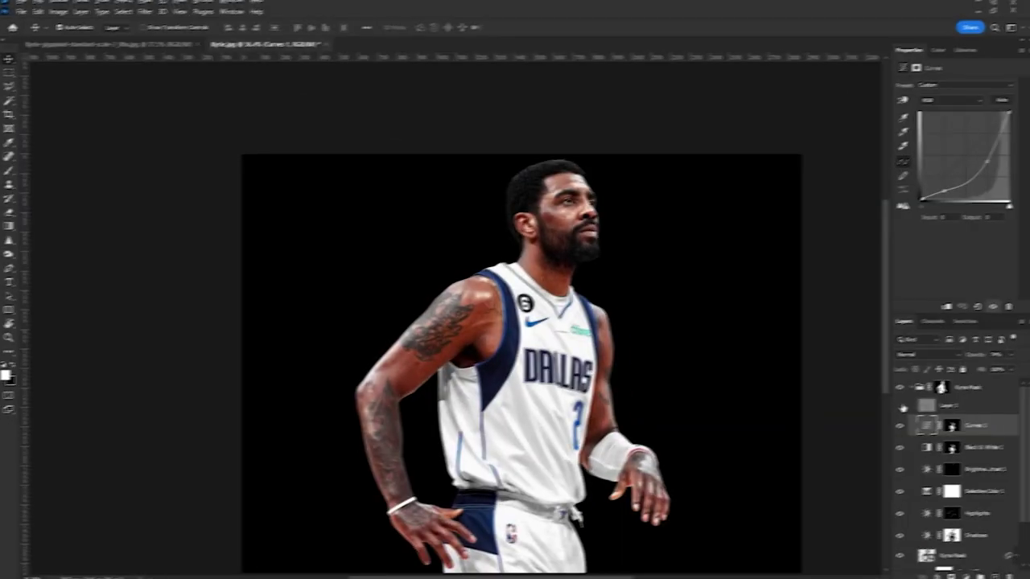
Step: Toggle the dodge-and-burn layer (Layer 1) off and on to compare the cutout with and without its shading
left_click(902, 406)
left_click(902, 406)
left_click(902, 407)
left_click(902, 407)
left_click(902, 406)
left_click(905, 401)
left_click(905, 401)
left_click(904, 401)
left_click(904, 401)
left_click(904, 400)
left_click(904, 401)
left_click(905, 401)
left_click(904, 401)
left_click(904, 400)
left_click(905, 400)
left_click(904, 400)
left_click(905, 401)
left_click(904, 401)
left_click(904, 400)
left_click(904, 401)
scroll(516, 279, "down", 2)
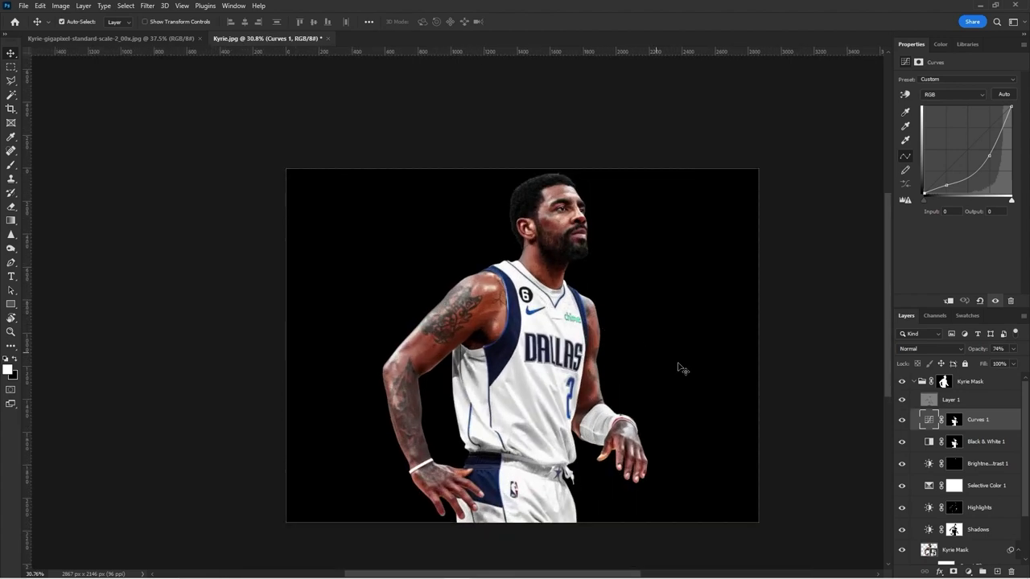
left_click(904, 400)
left_click(904, 401)
left_click(904, 400)
left_click(904, 401)
left_click(905, 400)
left_click(905, 400)
Step: Add an Exposure adjustment above Layer 1 with Exposure at -5.07 and Gamma Correction at 0.80
left_click(961, 399)
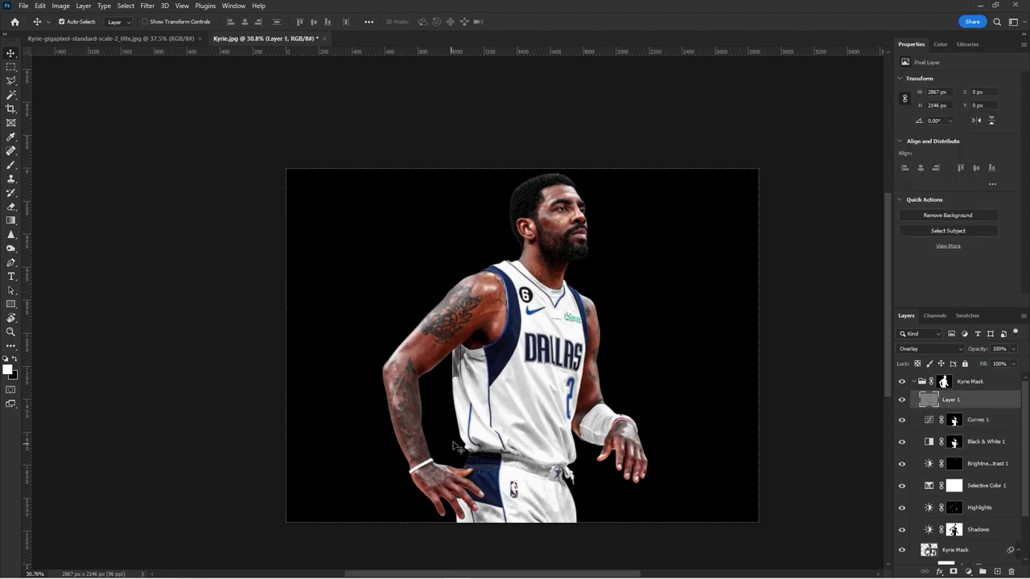
scroll(455, 448, "up", 3)
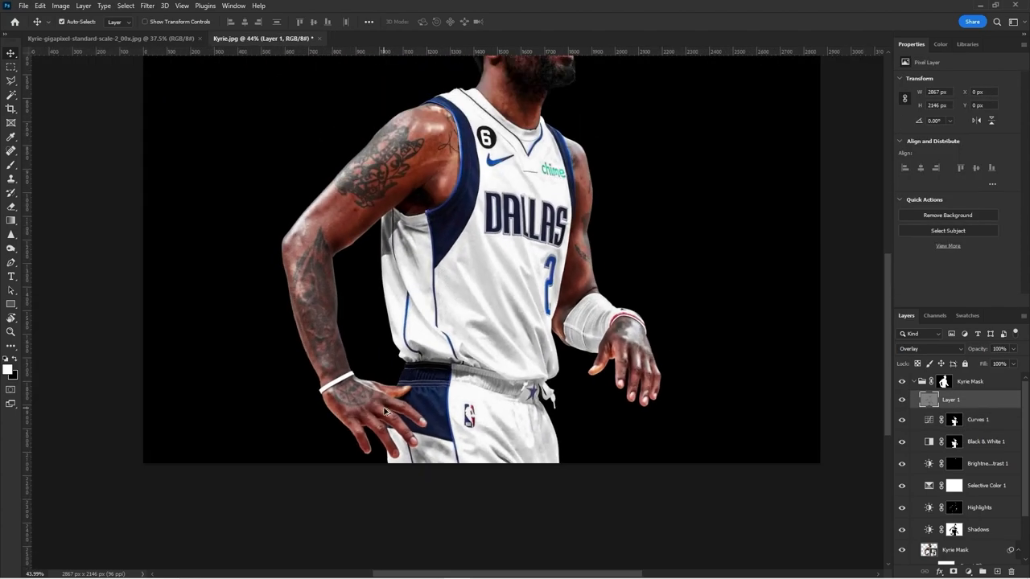
scroll(385, 411, "up", 3)
scroll(568, 410, "down", 1)
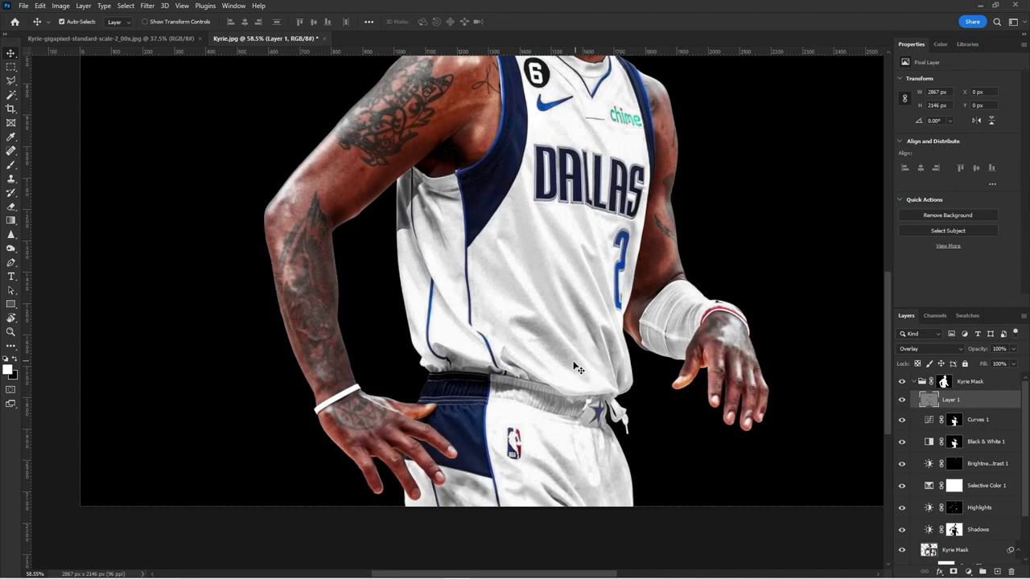
scroll(568, 337, "down", 2)
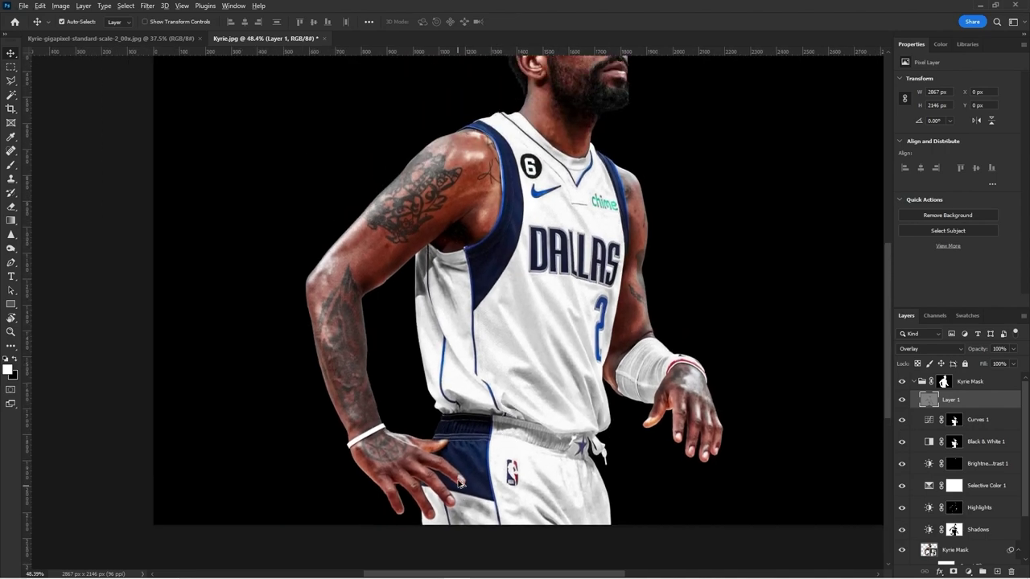
scroll(462, 487, "down", 1)
scroll(460, 480, "up", 1)
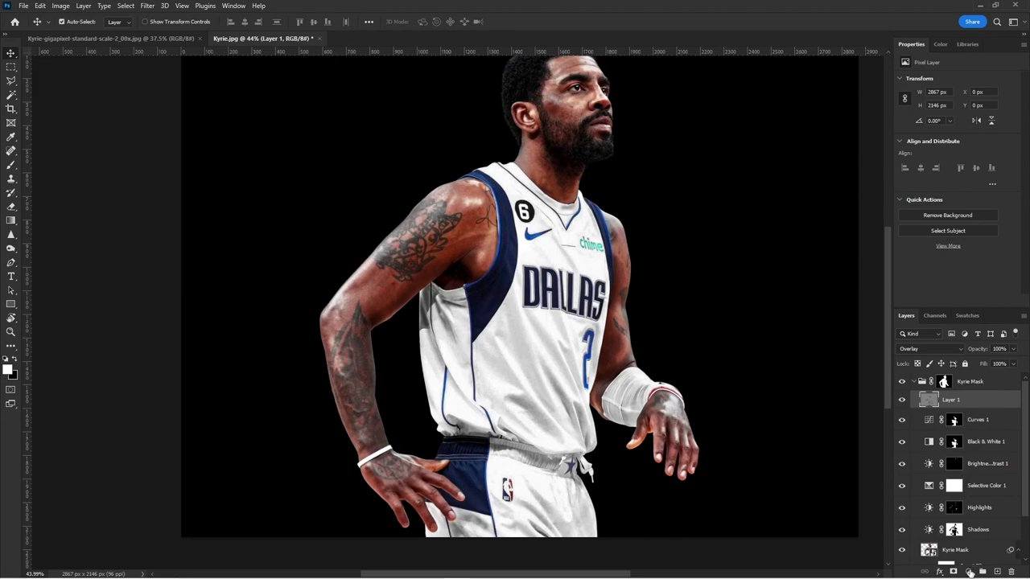
left_click(969, 572)
left_click(956, 442)
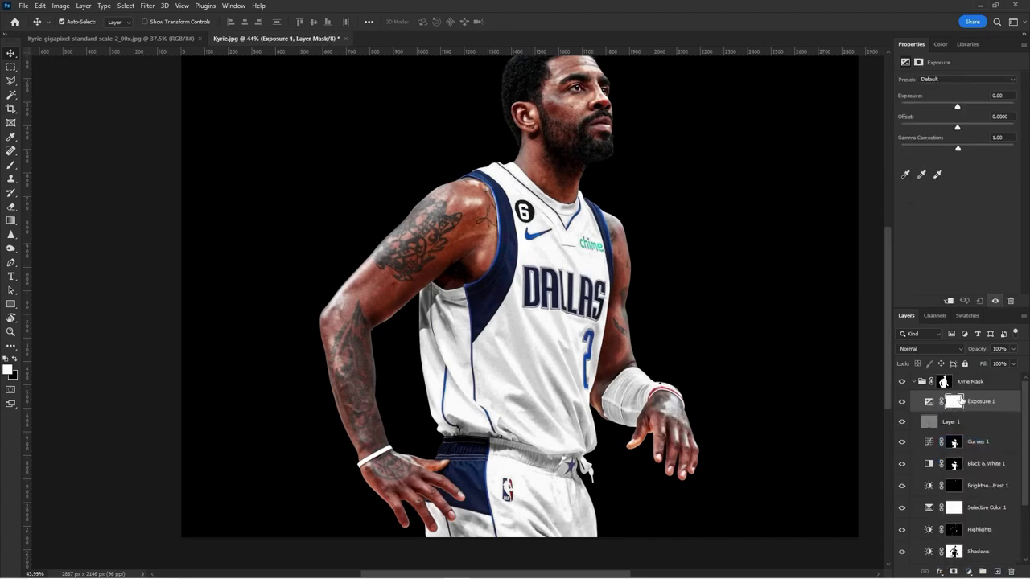
left_click_drag(947, 113, 931, 113)
left_click_drag(958, 151, 967, 152)
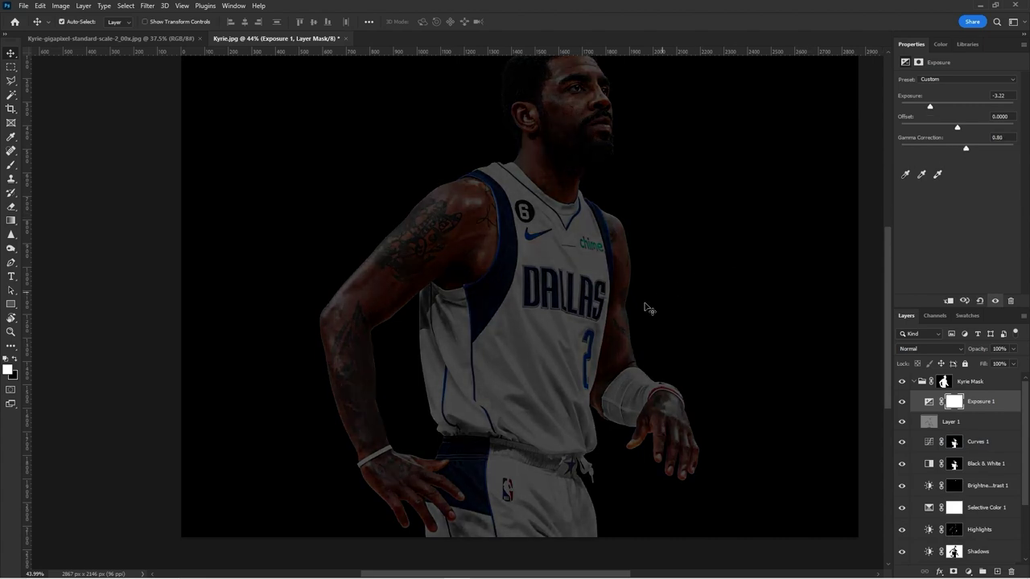
left_click_drag(929, 107, 927, 106)
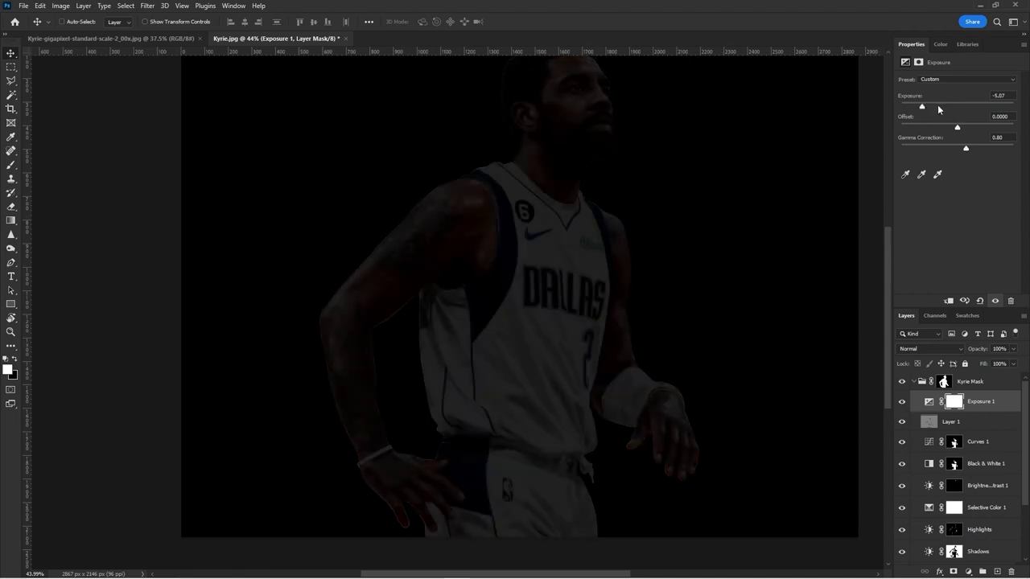
Step: Invert the Exposure 1 mask to black and prepare a small soft white brush for the gaps between the fingers
key("ctrl+i")
key("b")
scroll(386, 457, "up", 5)
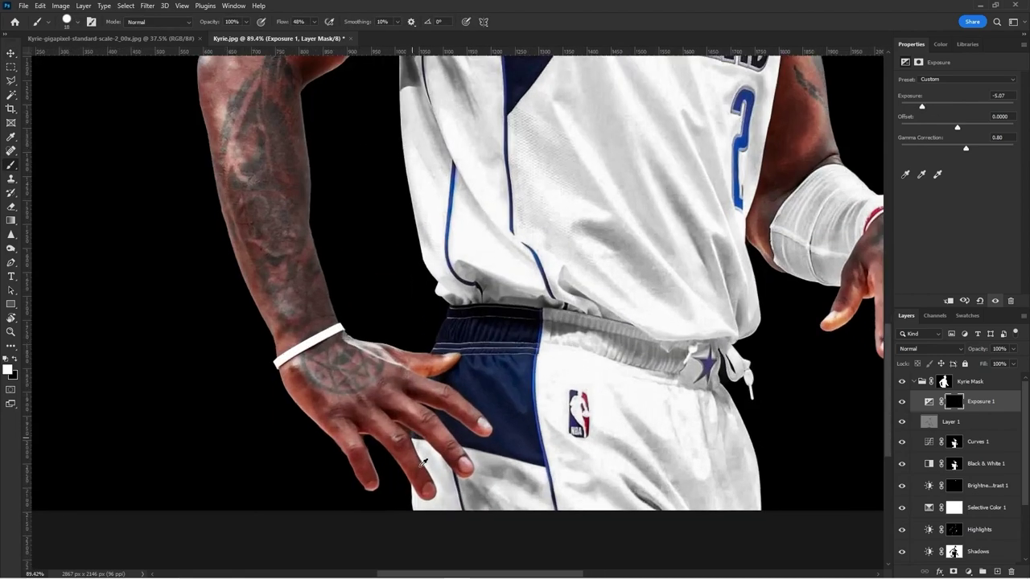
scroll(417, 437, "up", 8)
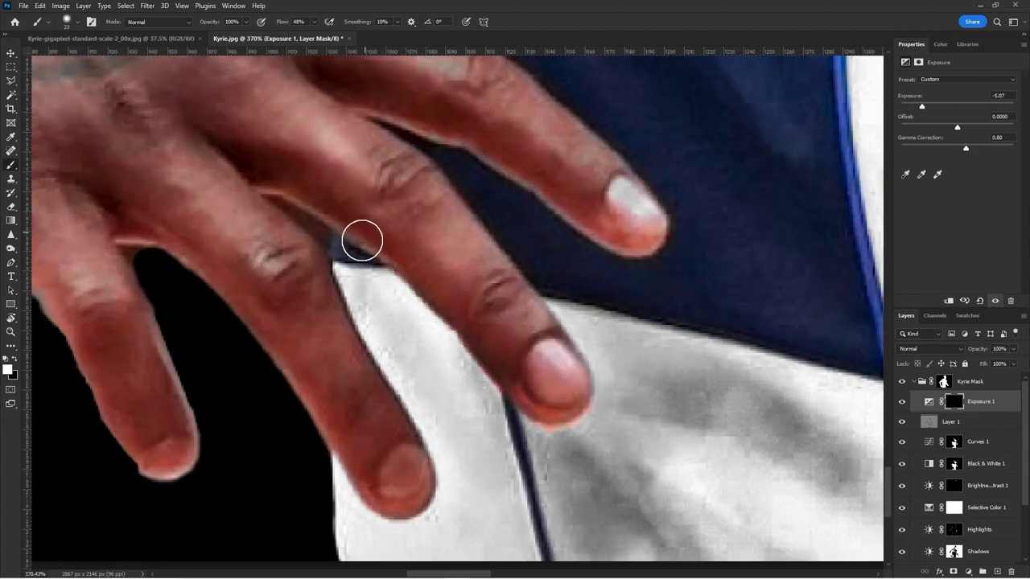
right_click(360, 245, "alt")
right_click(321, 235, "alt")
mouse_move(320, 231)
left_mouse_down()
mouse_move(382, 285)
mouse_move(363, 257)
mouse_move(418, 298)
mouse_move(375, 265)
mouse_move(431, 337)
left_mouse_up()
key("ctrl+z")
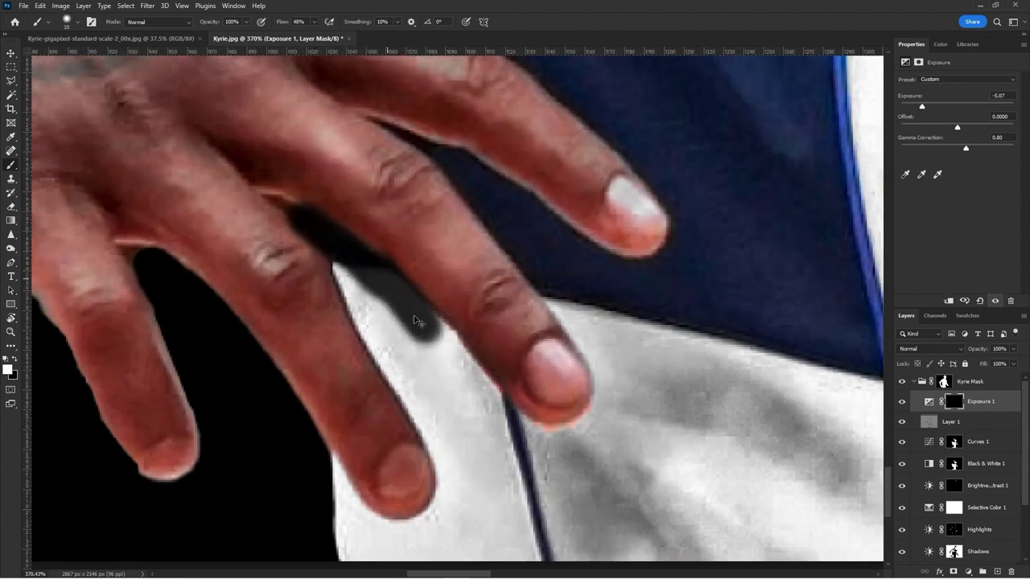
key("ctrl+z")
Step: Paint white on the Exposure 1 mask to cast shadows on the shorts between and beside the fingers of the near hand
left_click_drag(338, 268, 475, 402)
right_click(467, 399, "alt")
mouse_move(408, 336)
left_mouse_down()
mouse_move(499, 425)
mouse_move(441, 389)
mouse_move(345, 288)
mouse_move(451, 413)
mouse_move(497, 440)
left_mouse_up()
key("ctrl+z")
mouse_move(368, 529)
left_mouse_down()
mouse_move(312, 470)
mouse_move(345, 515)
left_mouse_up()
key("ctrl+z")
key("ctrl+z")
key("ctrl+z")
mouse_move(318, 475)
left_mouse_down()
mouse_move(336, 523)
mouse_move(353, 525)
left_mouse_up()
mouse_move(588, 300)
left_mouse_down()
mouse_move(539, 241)
mouse_move(457, 165)
mouse_move(376, 119)
left_mouse_up()
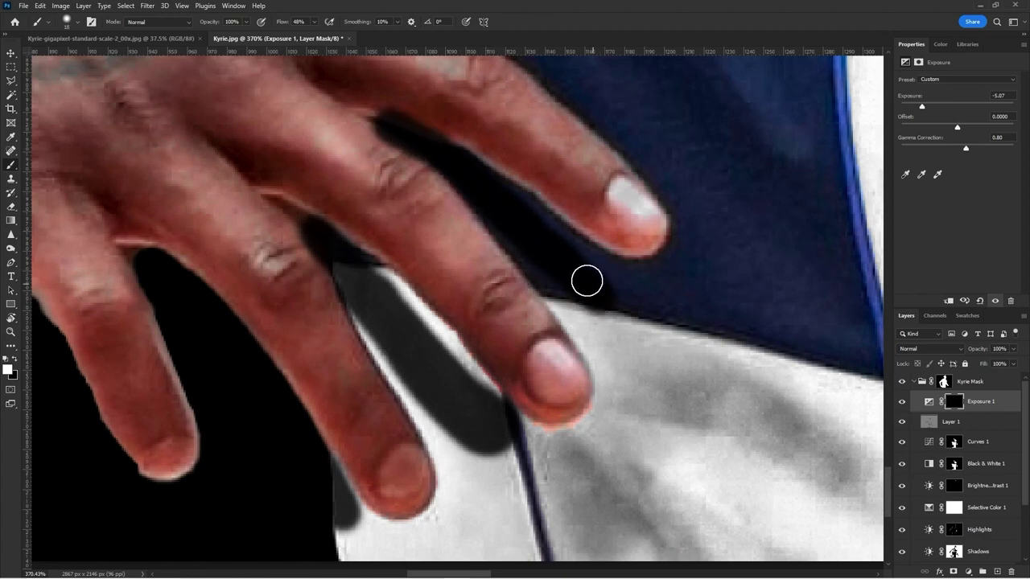
left_click_drag(604, 289, 498, 194)
Step: Enlarge the brush and paint a shadow on the Exposure 1 mask at the shorts' outer hip edge below the drawstring
scroll(475, 205, "down", 6)
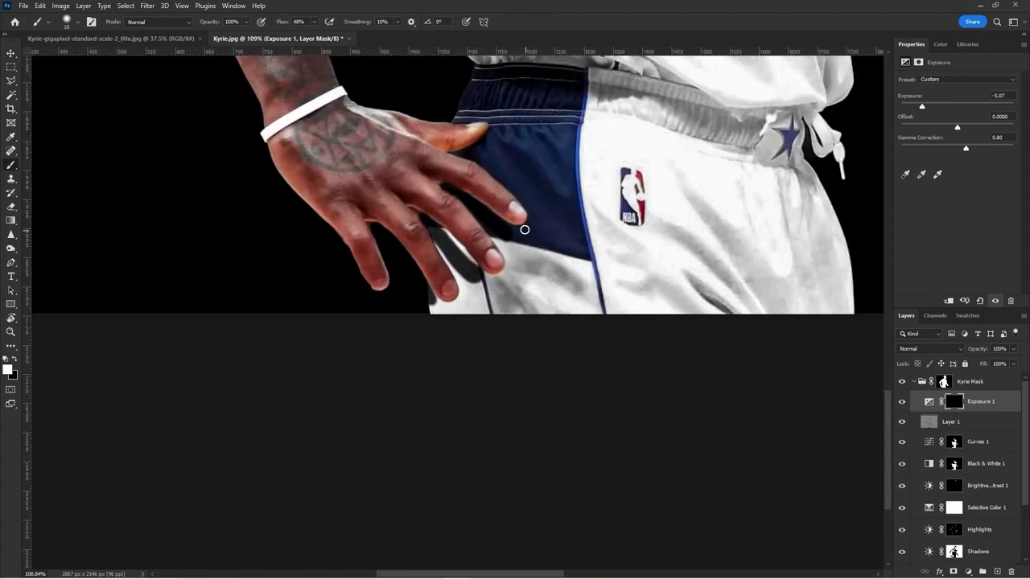
scroll(524, 230, "down", 3)
scroll(499, 258, "up", 2)
scroll(504, 283, "up", 4)
key("bracketright")
mouse_move(641, 388)
left_mouse_down()
mouse_move(614, 423)
mouse_move(632, 432)
mouse_move(600, 414)
mouse_move(598, 432)
mouse_move(620, 436)
left_mouse_up()
key("x")
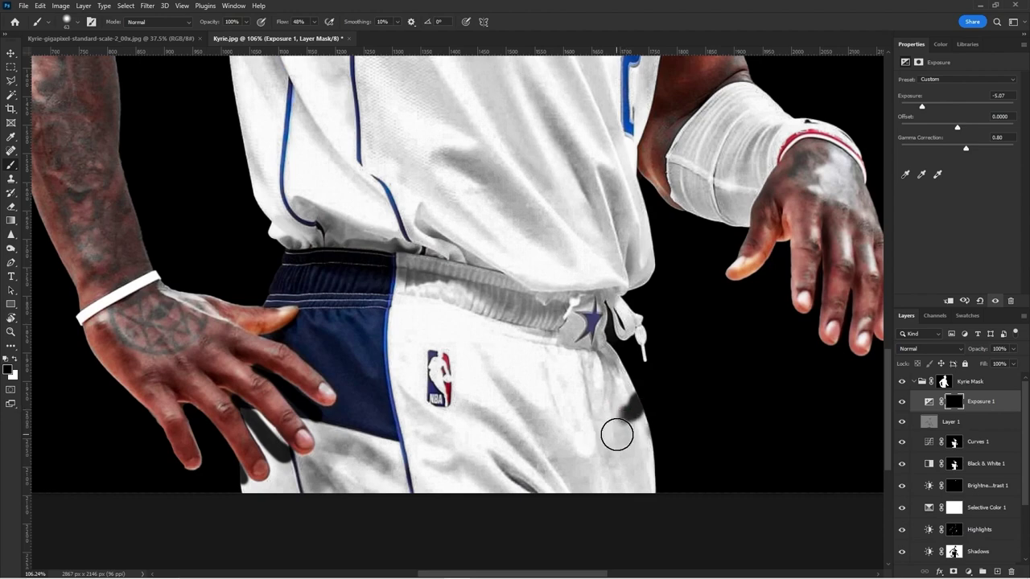
Step: Feather the Exposure 1 mask to soften the painted shadows and set the adjustment's Exposure to -1.24
scroll(457, 435, "down", 5)
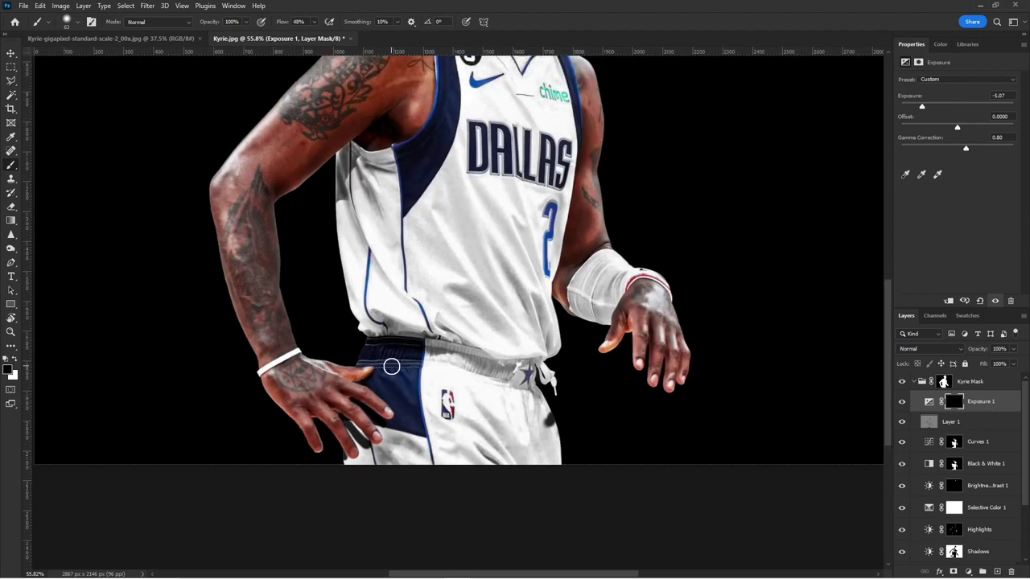
scroll(391, 367, "down", 3)
scroll(362, 334, "up", 2)
left_click(949, 402)
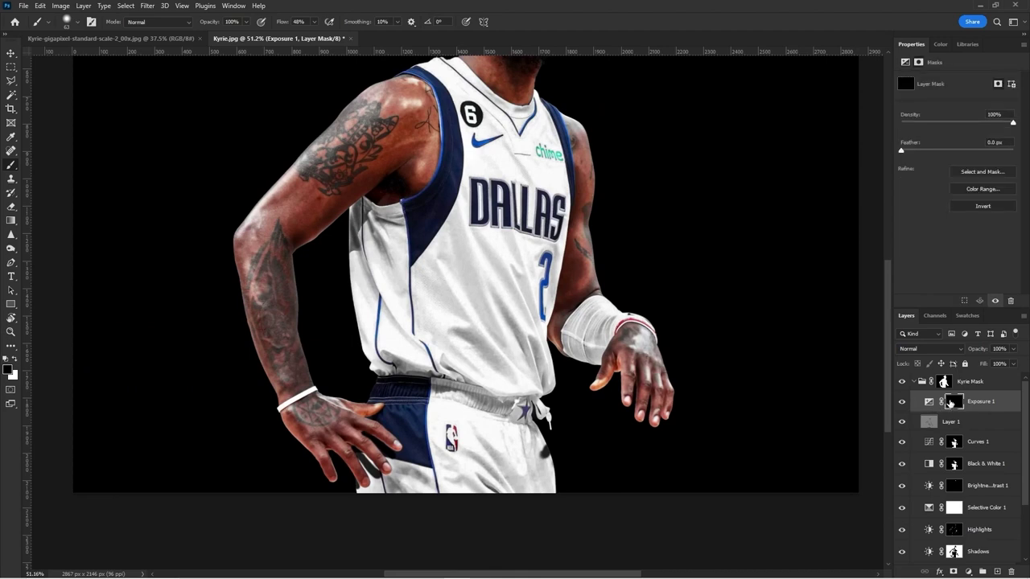
left_click(915, 151)
left_click(976, 402)
left_click_drag(921, 107, 949, 108)
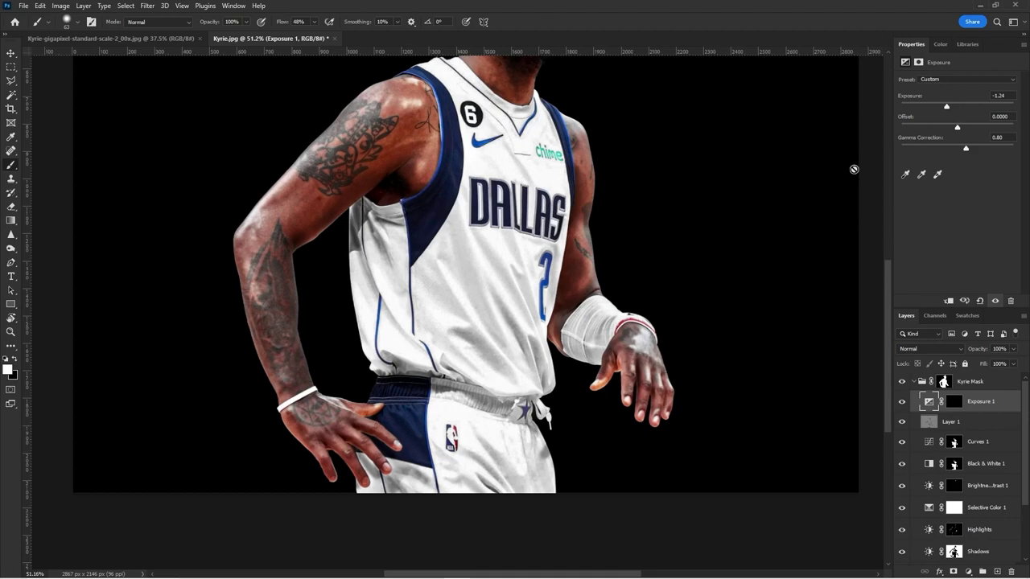
Step: Inspect the shadows around the hand and raise the Exposure 1 adjustment's Exposure slightly to lighten them
scroll(457, 312, "down", 3)
scroll(428, 386, "up", 10)
scroll(404, 333, "down", 4)
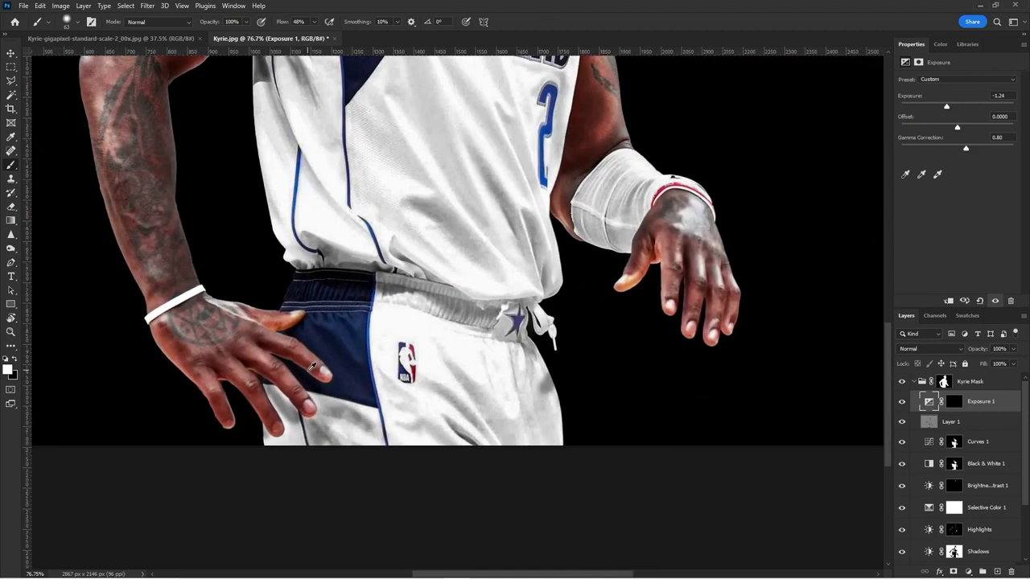
scroll(378, 332, "up", 1)
scroll(352, 331, "down", 2)
scroll(353, 331, "up", 1)
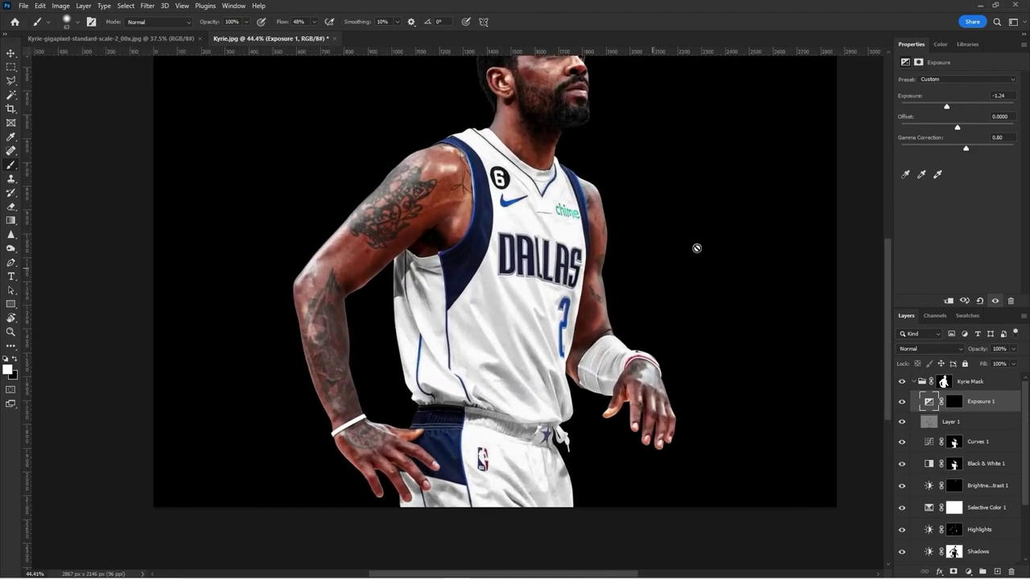
left_click_drag(947, 109, 951, 110)
scroll(745, 376, "down", 2)
scroll(745, 376, "up", 1)
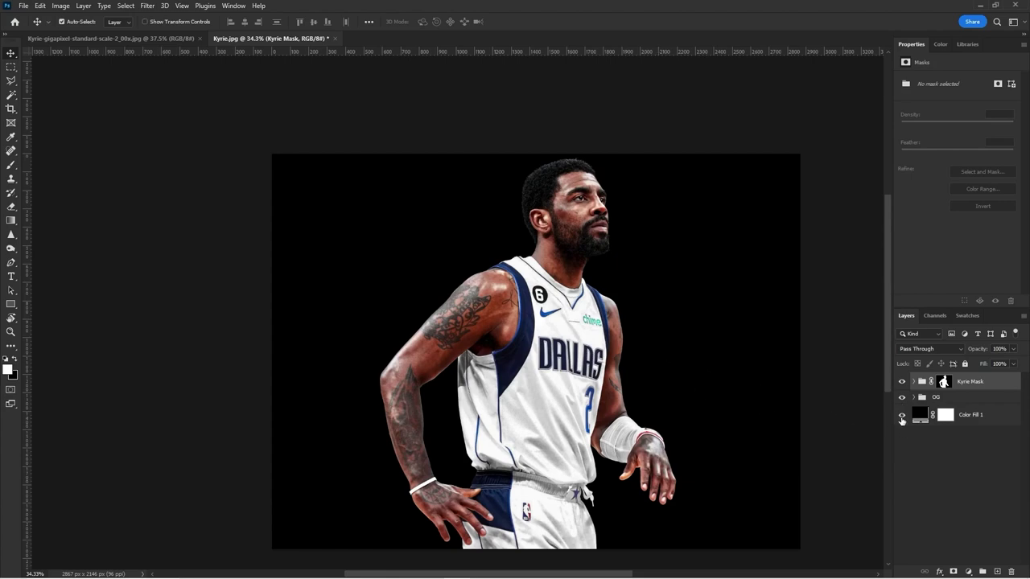
Step: Toggle the visibility of Color Fill 1 and the Kyrie Mask group to compare the edited cutout with the original
left_click(902, 414)
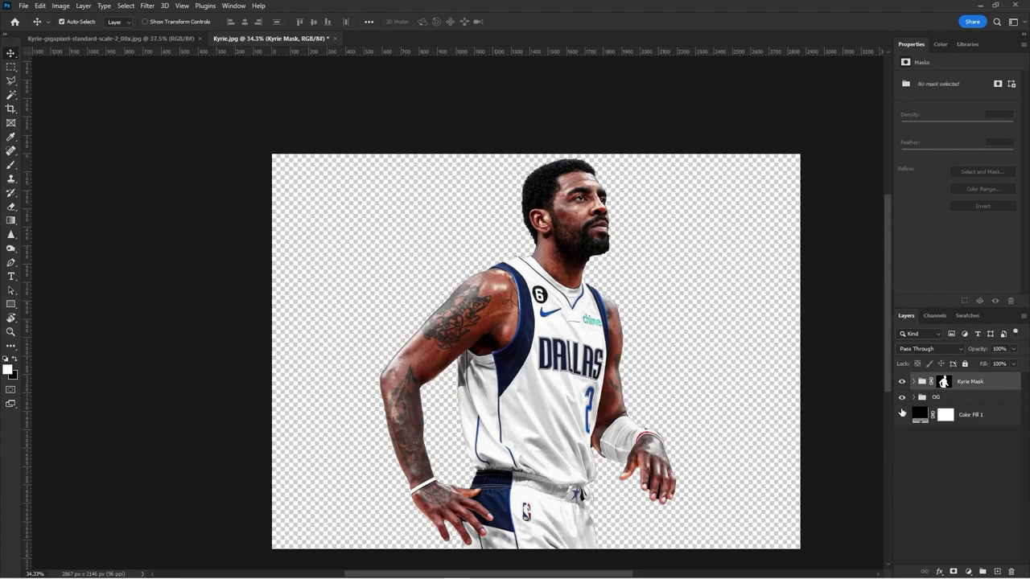
left_click(902, 415)
left_click(902, 415)
left_click(901, 383)
left_click(902, 414)
left_click(901, 382)
left_click(901, 382)
left_click(901, 383)
left_click(901, 383)
left_click(901, 383)
left_click(901, 383)
left_click(901, 383)
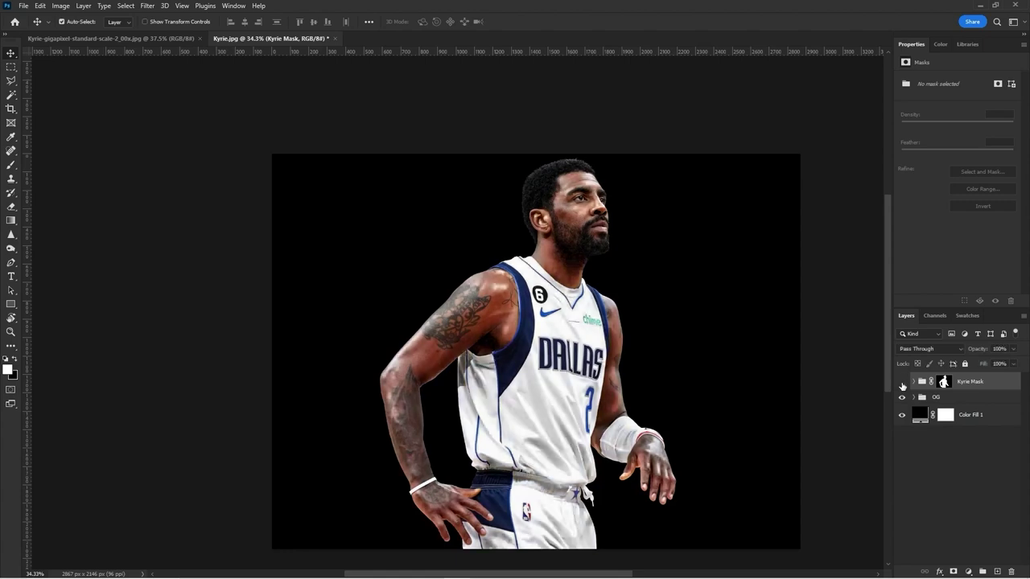
left_click(901, 383)
Step: Hide Color Fill 1 and the OG group, and stamp the visible Kyrie Mask cutout into a new merged layer
left_click(902, 415)
left_click(902, 382)
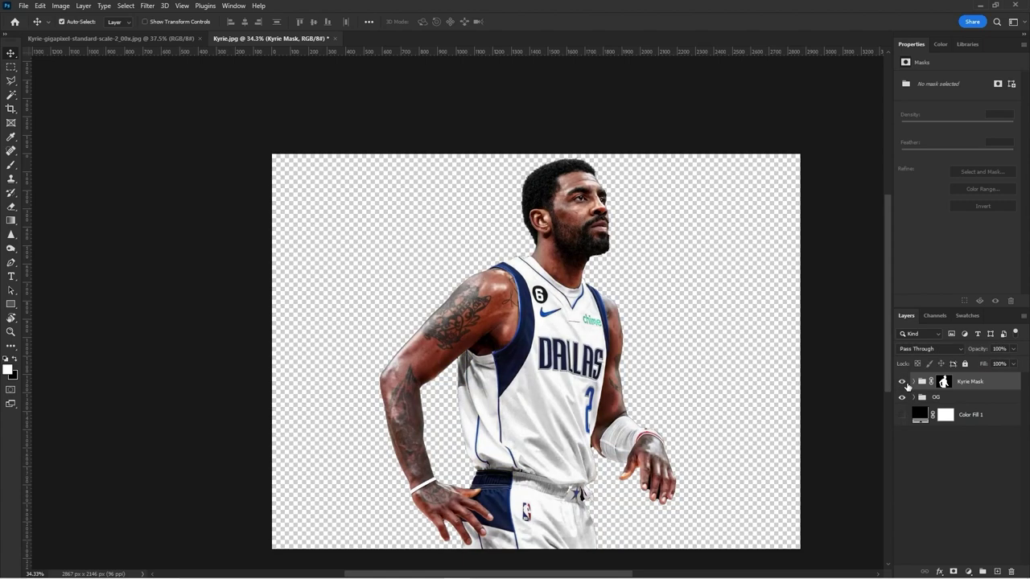
left_click(902, 398)
key("ctrl+shift+alt+e")
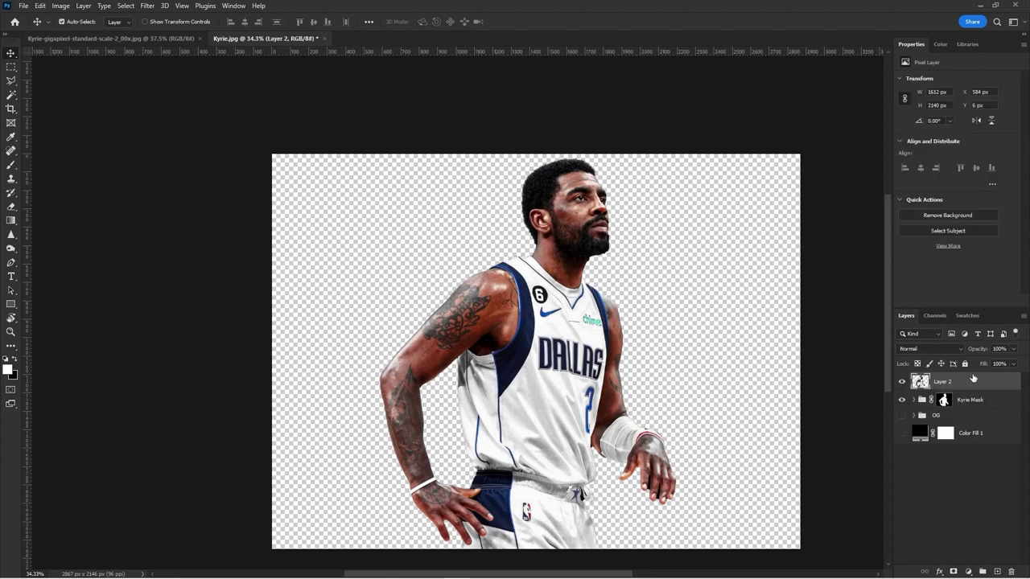
Step: Rename the merged cutout layer as Kyrie Edited
left_click(903, 400)
key("ctrl+alt+s")
double_click(951, 383)
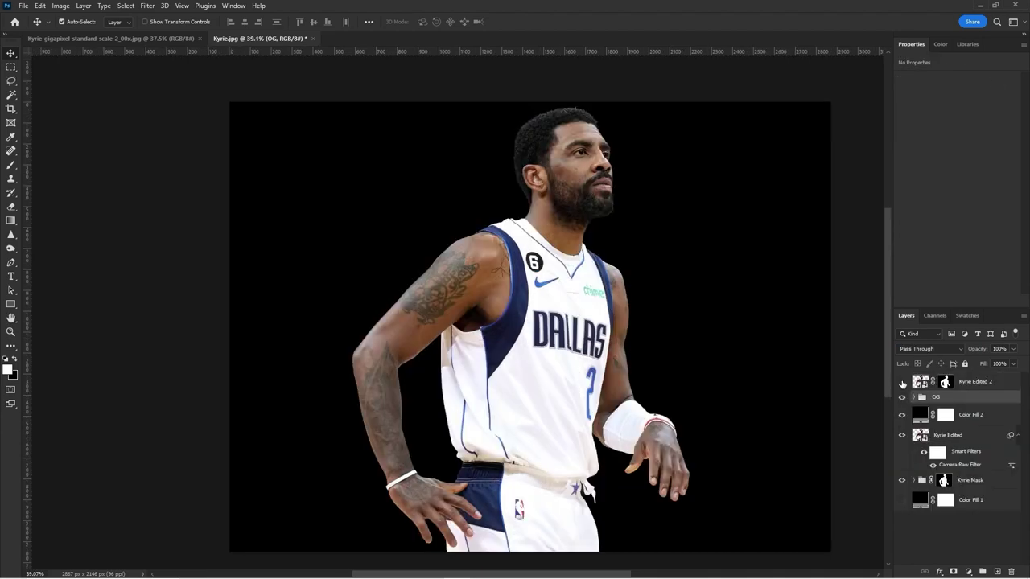
Step: Toggle the Kyrie Edited 2 layer's visibility to compare the final edit with the original photo
left_click(902, 383)
left_click(902, 383)
left_click(902, 383)
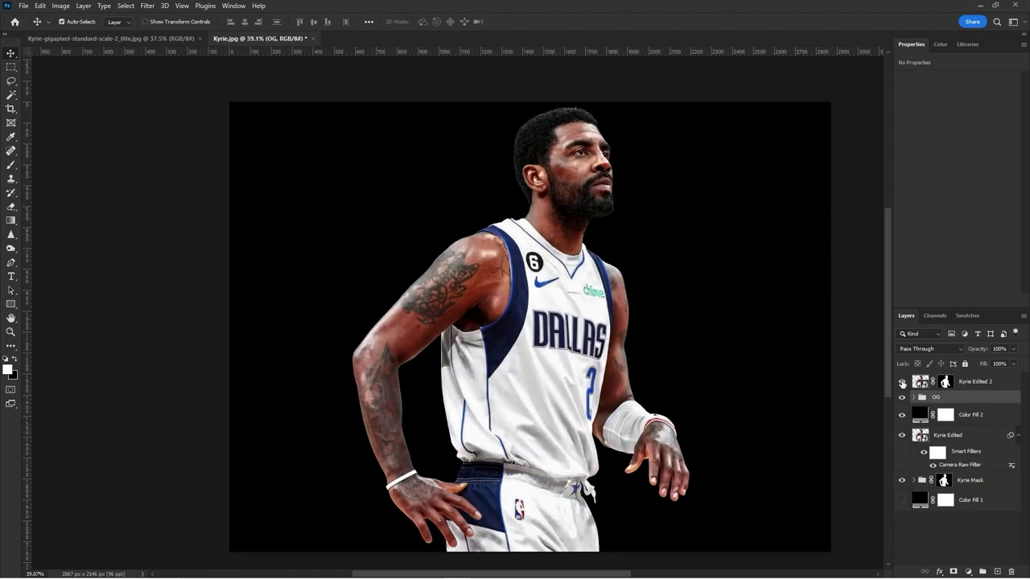